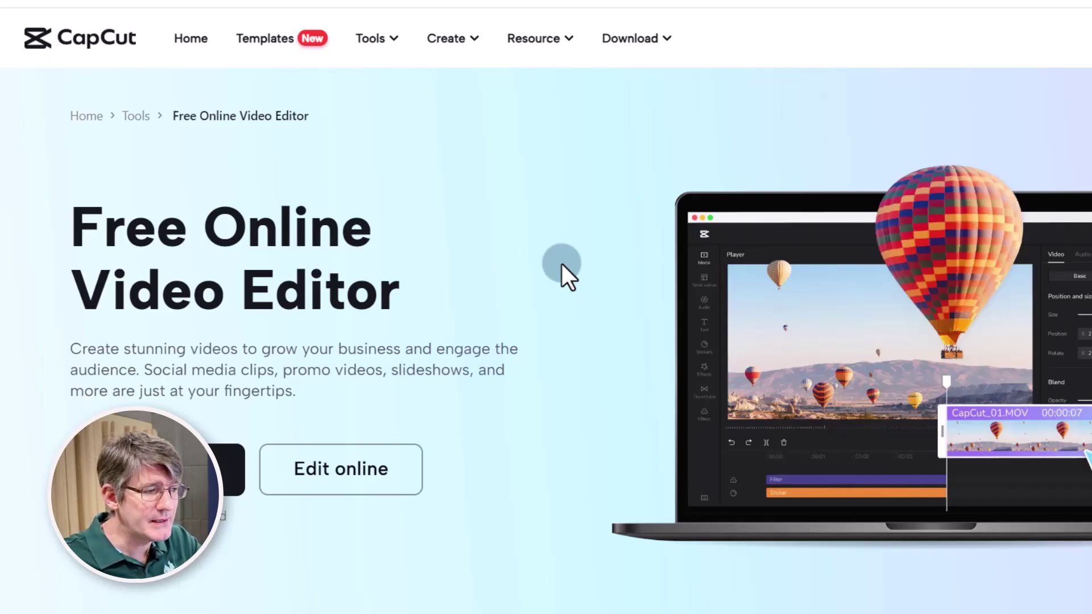
Step: Choose the Windows desktop version from the site's download options
mouse_move(639, 46)
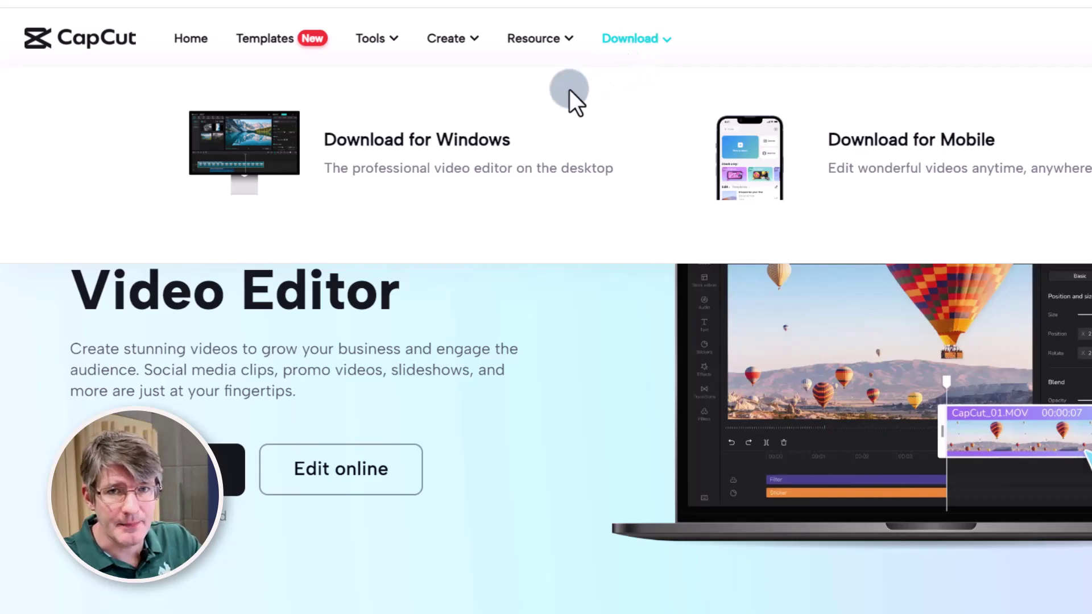
click(434, 149)
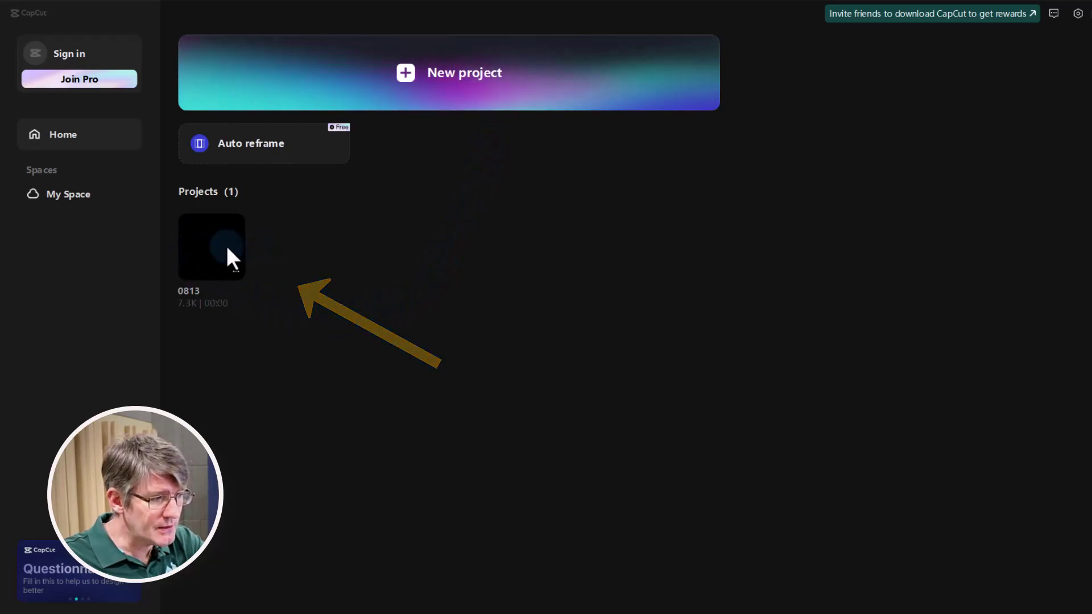
Step: Open the available actions for the existing project 0813
right_click(232, 272)
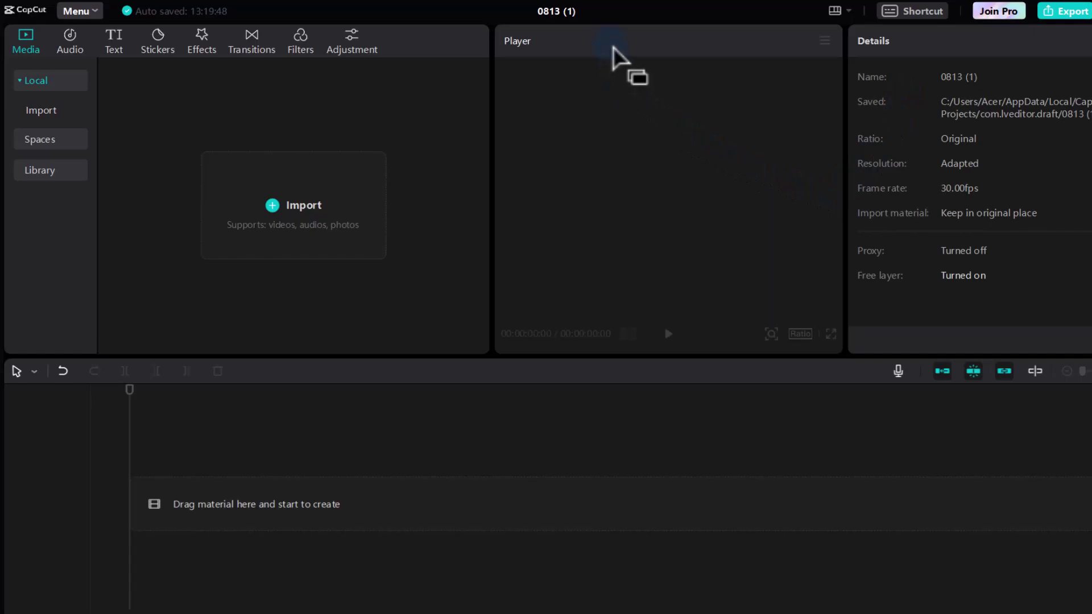
Step: Float the Player panel over the timeline area and dock it back between the media and Details panels
drag(613, 49, 939, 273)
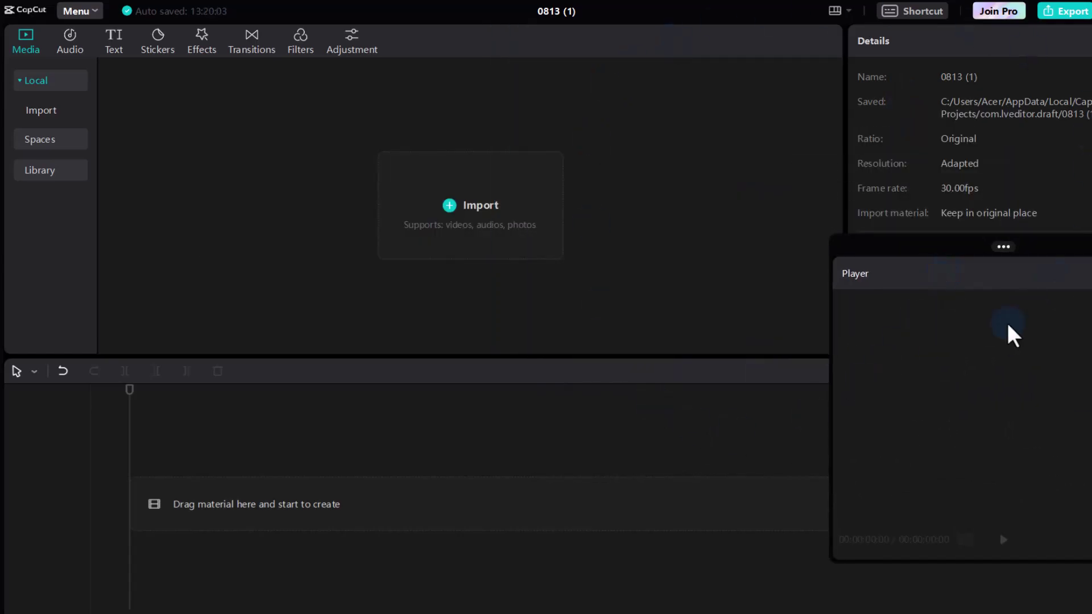
drag(1006, 280, 649, 40)
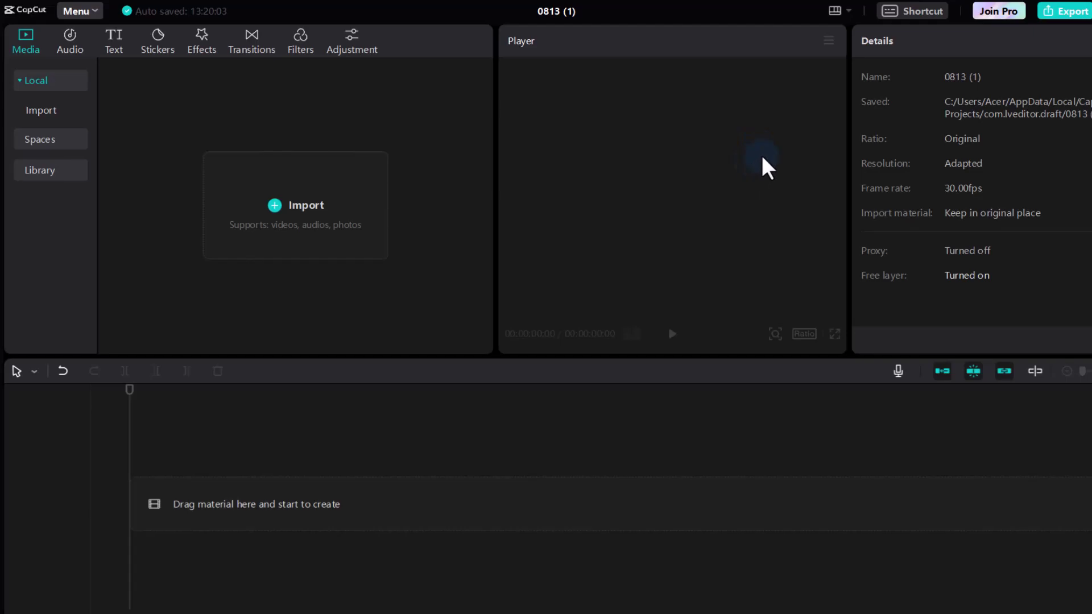
Step: Try the Media first and Player first layouts and dock the Player panel back in its default place
click(849, 12)
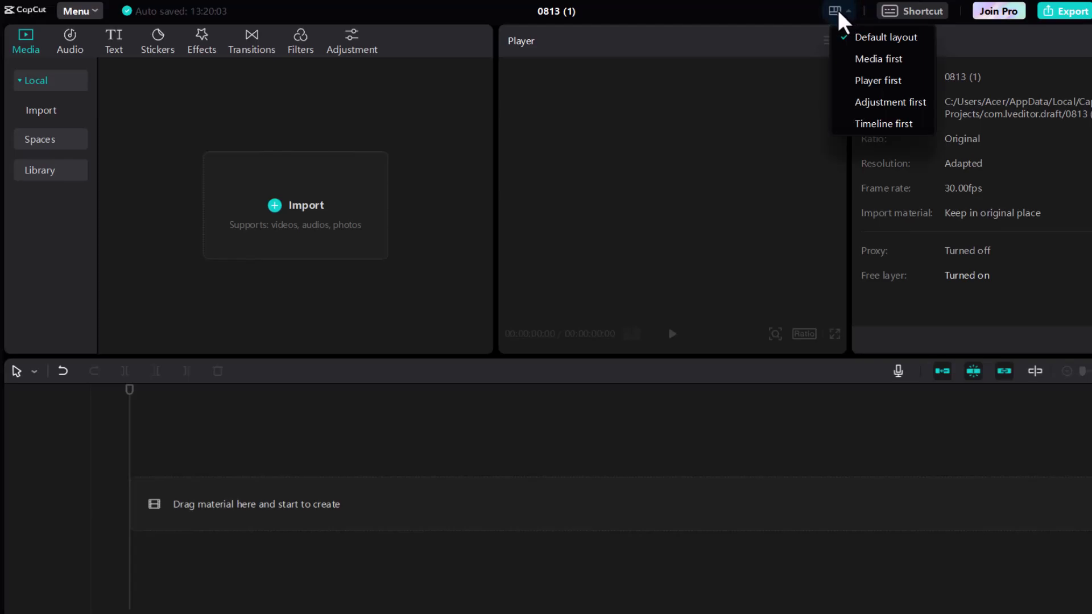
click(902, 60)
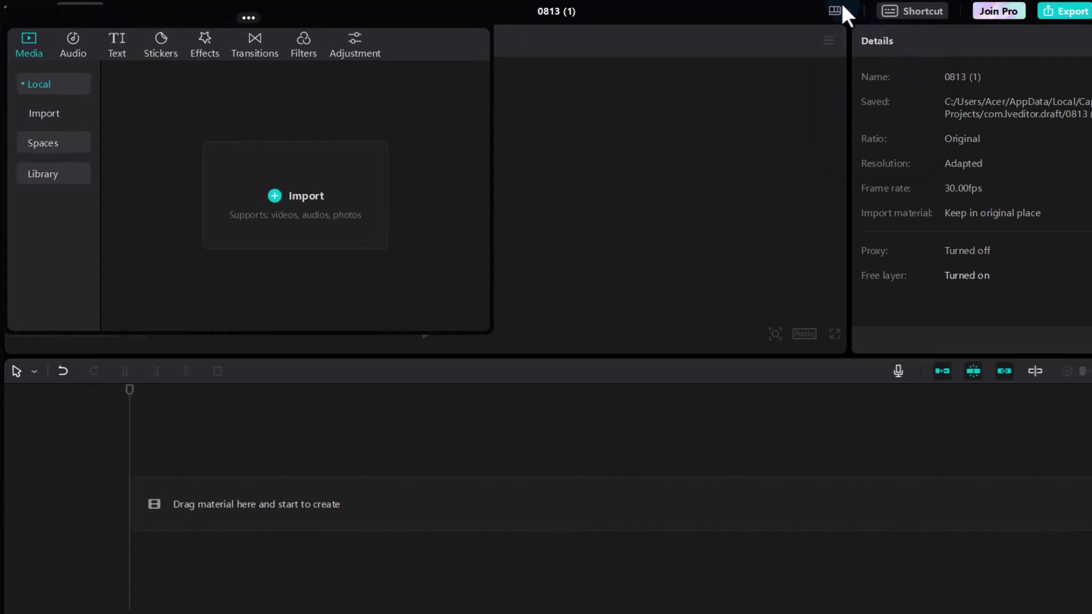
click(842, 5)
click(893, 80)
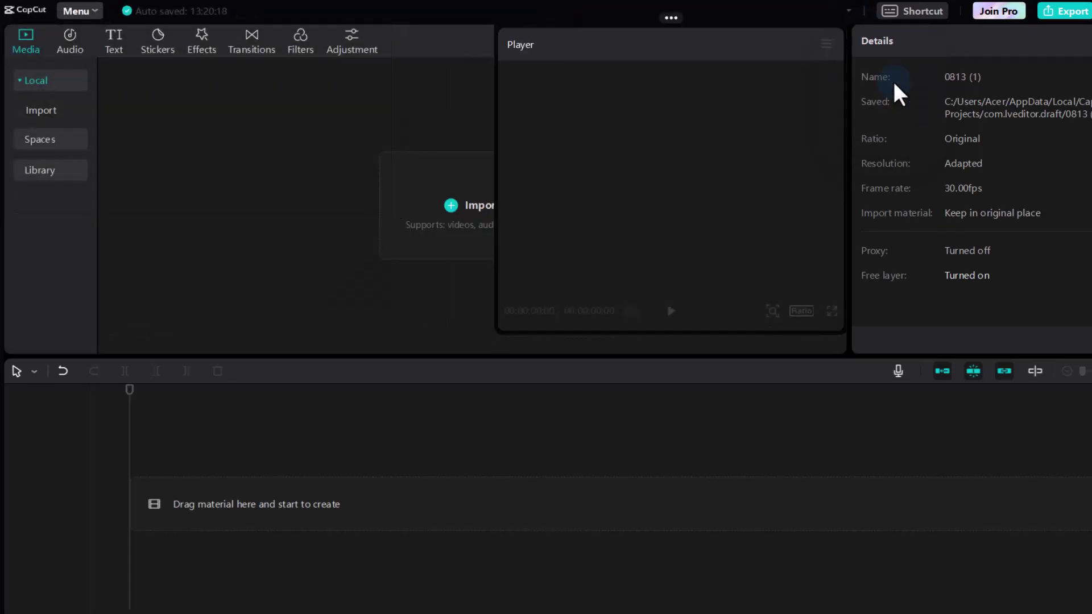
drag(616, 46, 775, 29)
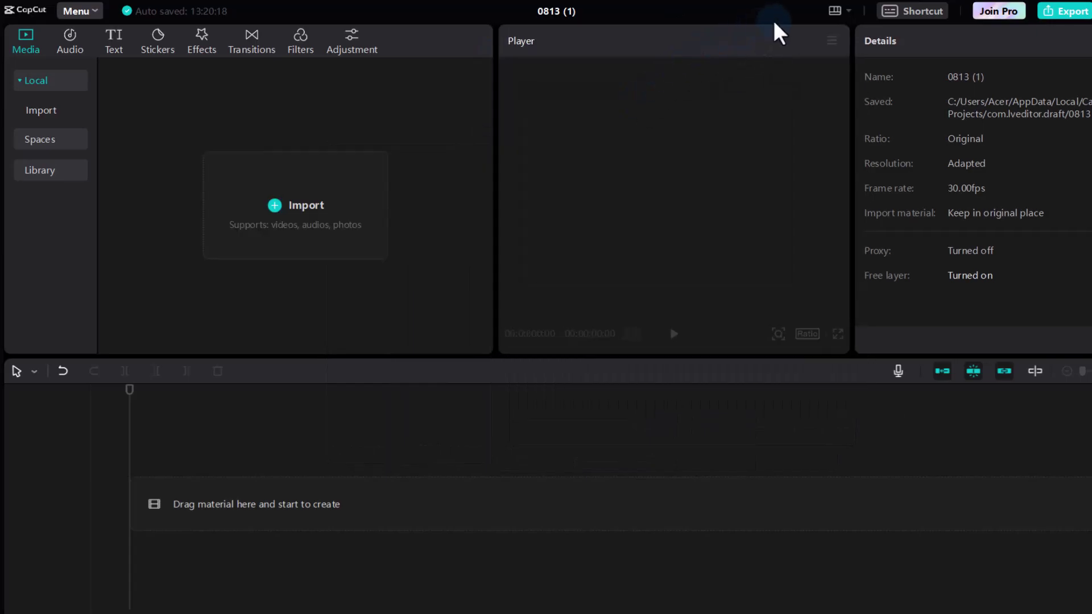
Step: Try the Adjustment first and Timeline first layouts, docking the Details panel back in its default place in between
click(844, 17)
click(888, 103)
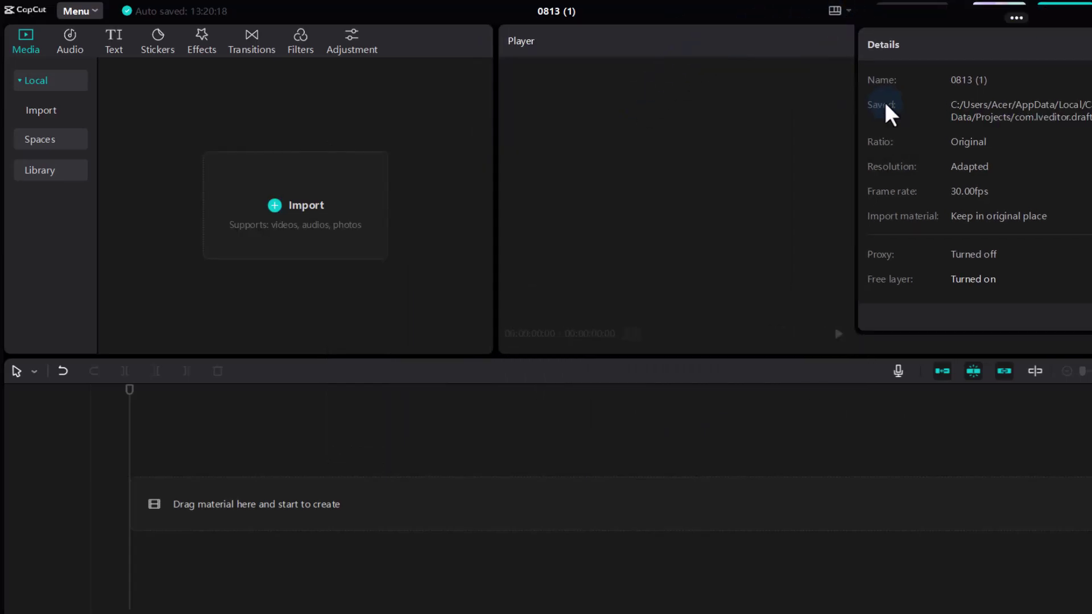
drag(1001, 57, 905, 68)
click(841, 12)
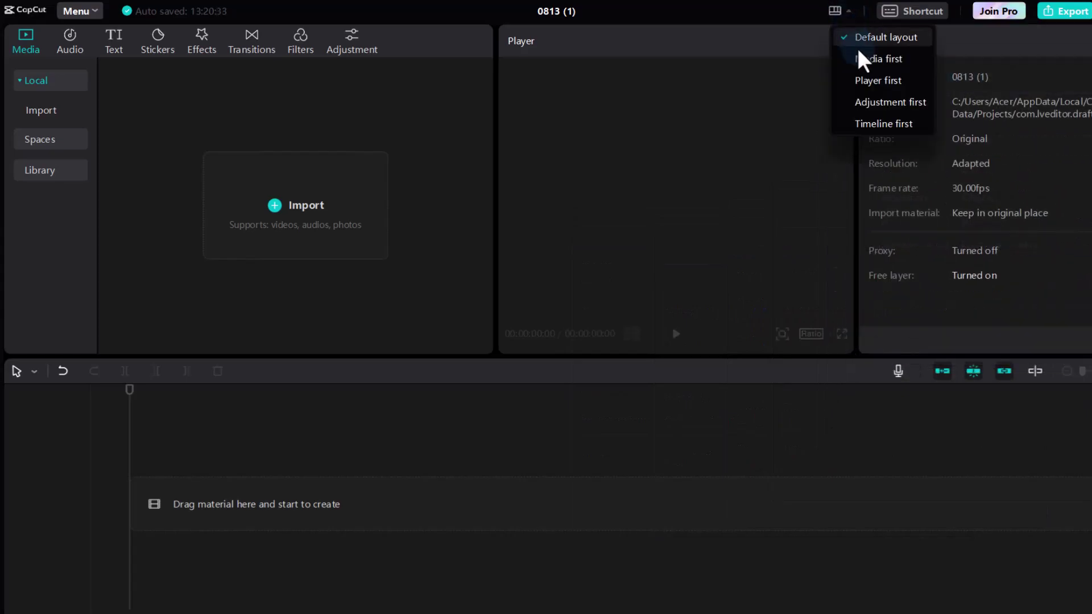
click(890, 130)
drag(685, 375, 715, 415)
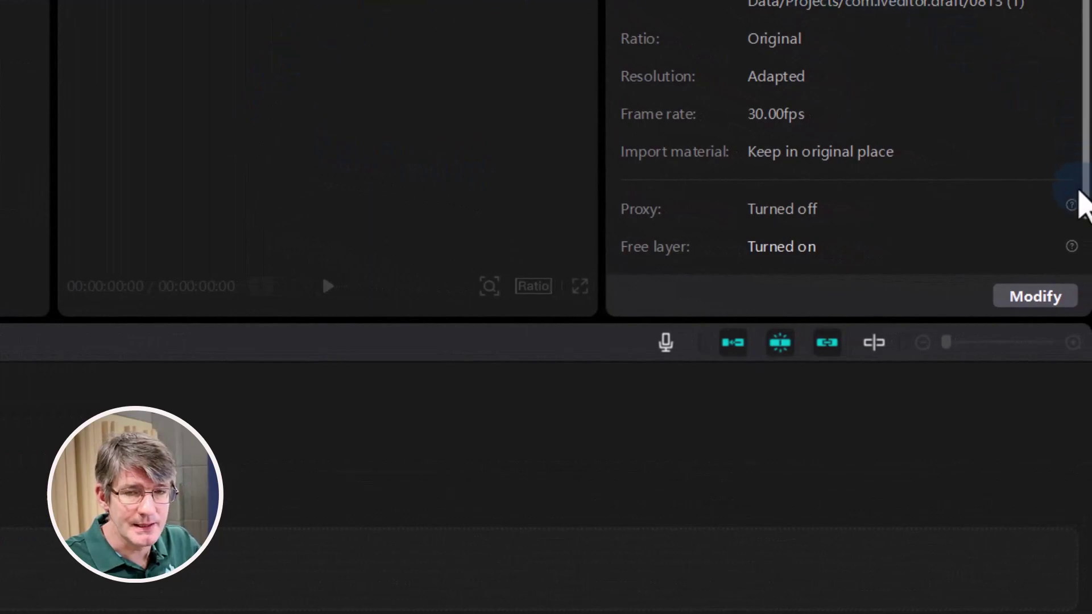
Step: Keep the ratio at Original and the resolution at Adapted in the project settings and save them
click(1042, 305)
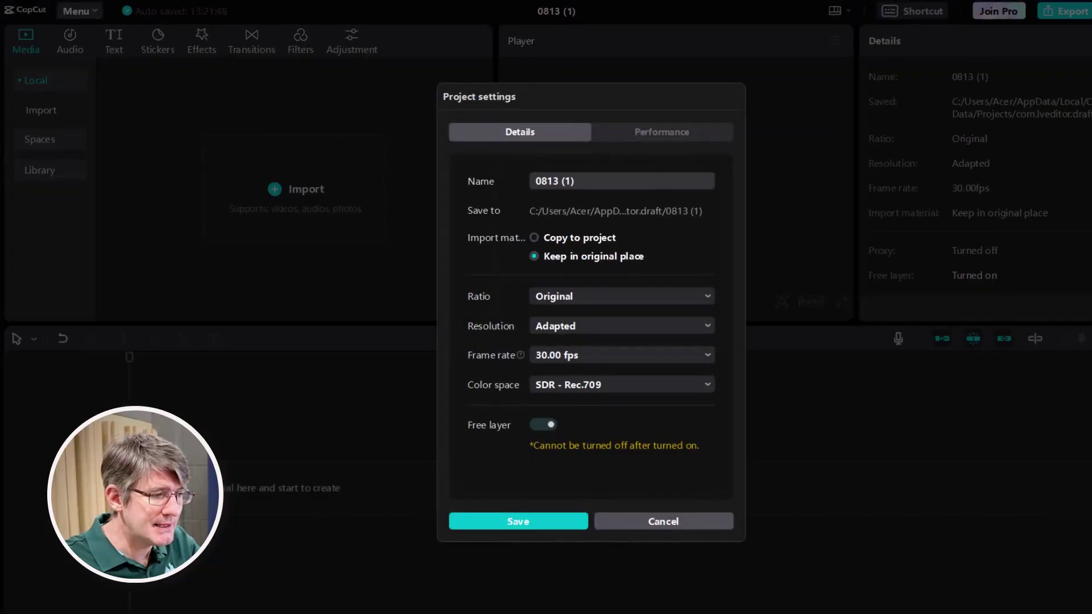
click(554, 300)
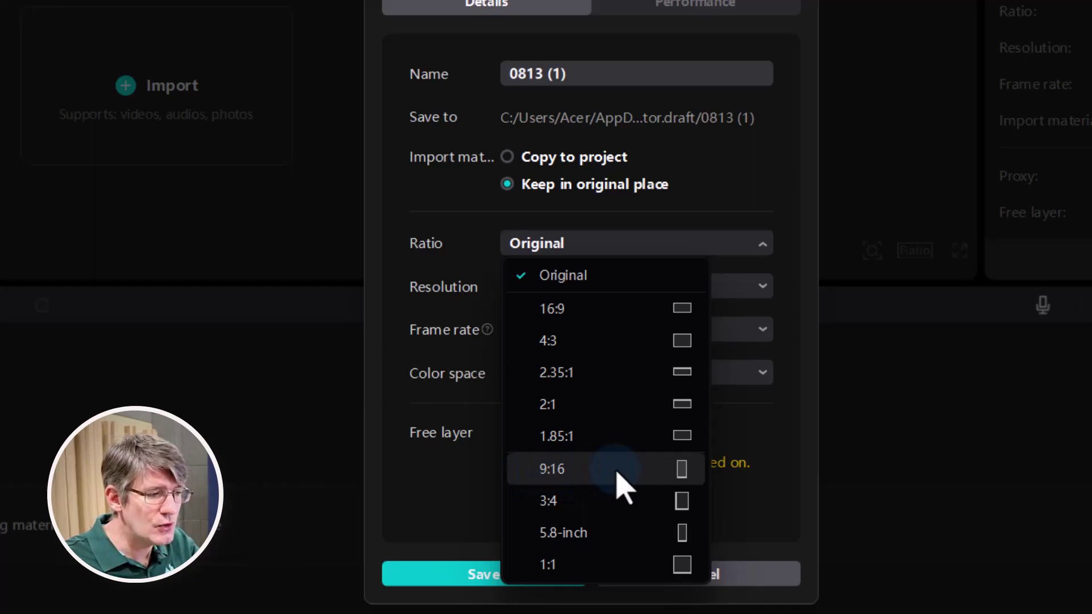
click(601, 278)
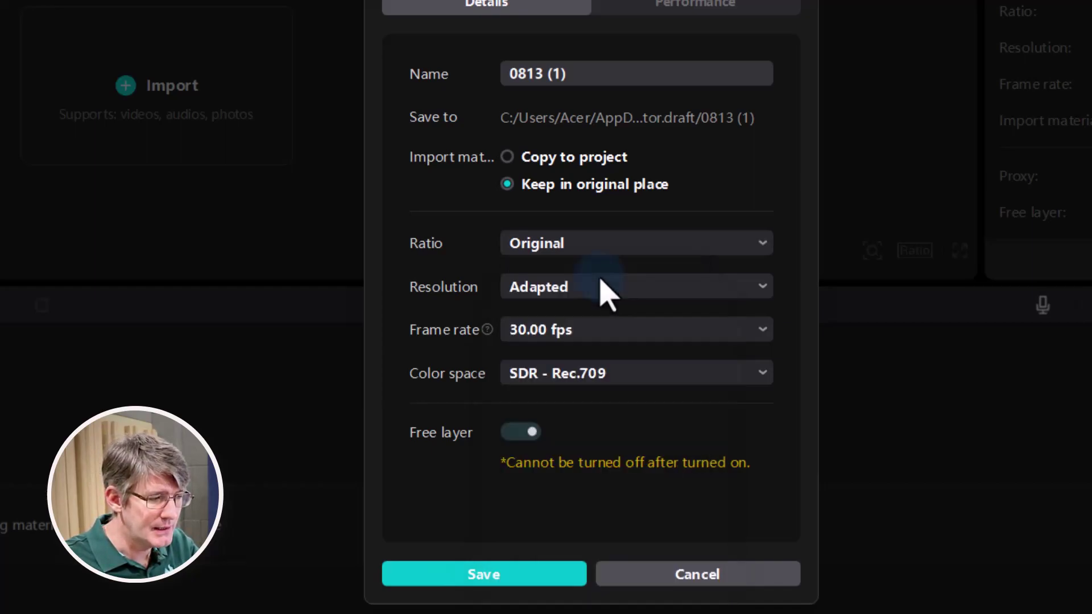
click(601, 281)
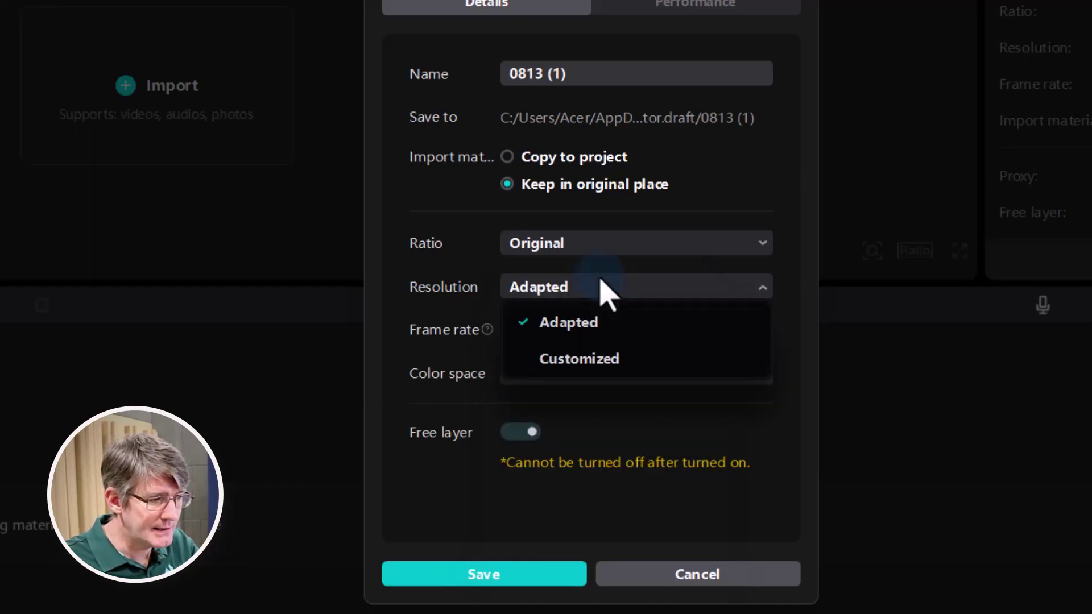
click(483, 555)
click(485, 565)
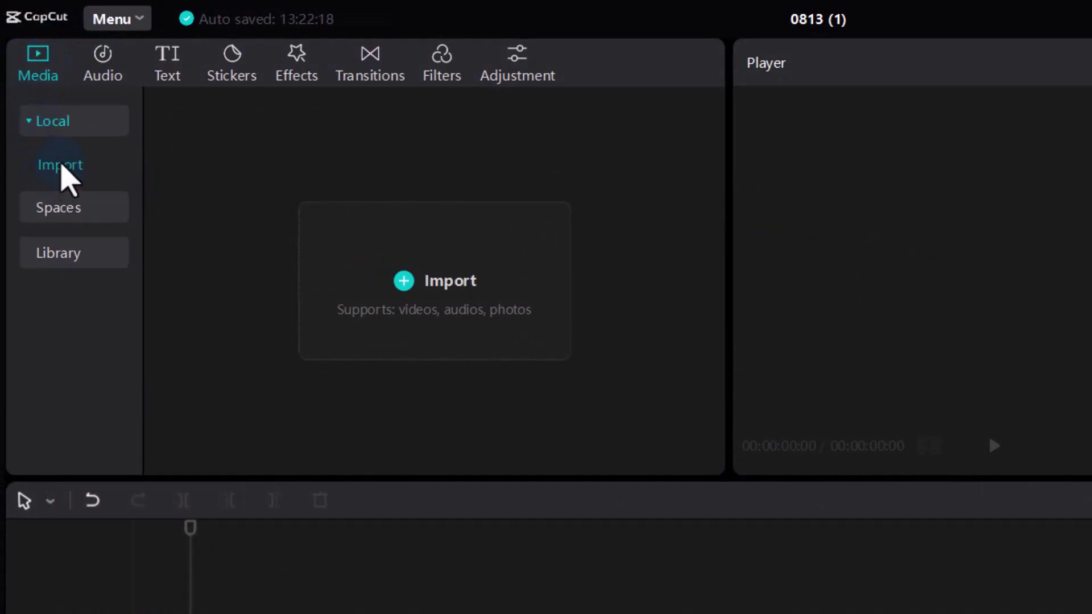
Step: Import the video clips and REPTILE logo images from the CapCut Demo folder into the project
click(475, 293)
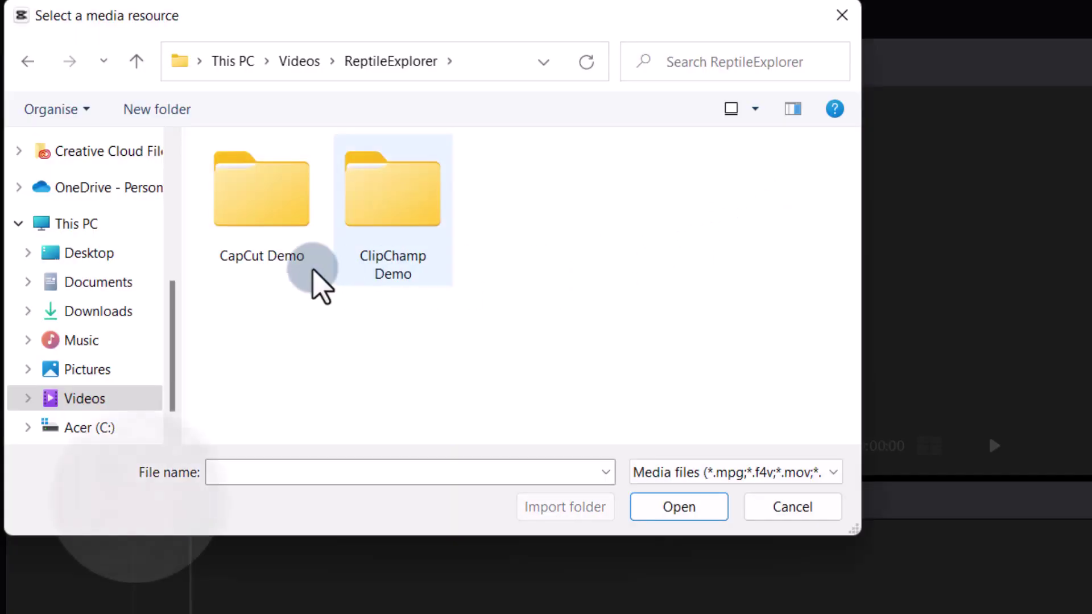
double_click(247, 221)
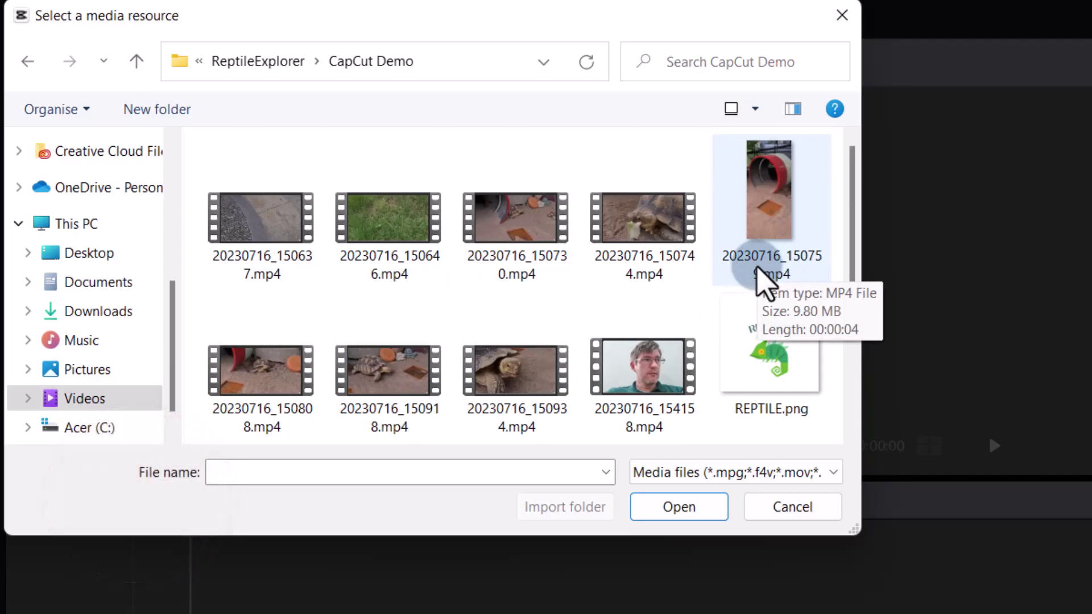
key(Escape)
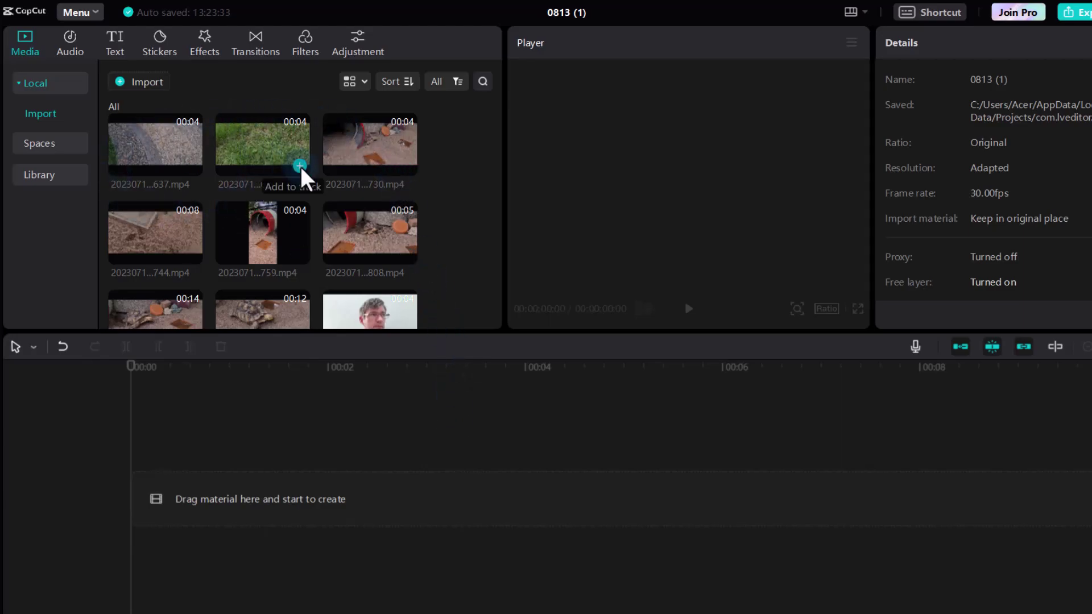
Step: Add clip 20230716_150646.mp4 to the timeline, place 20230716_150637.mp4 directly after it, and dismiss the filler-word tip
click(300, 166)
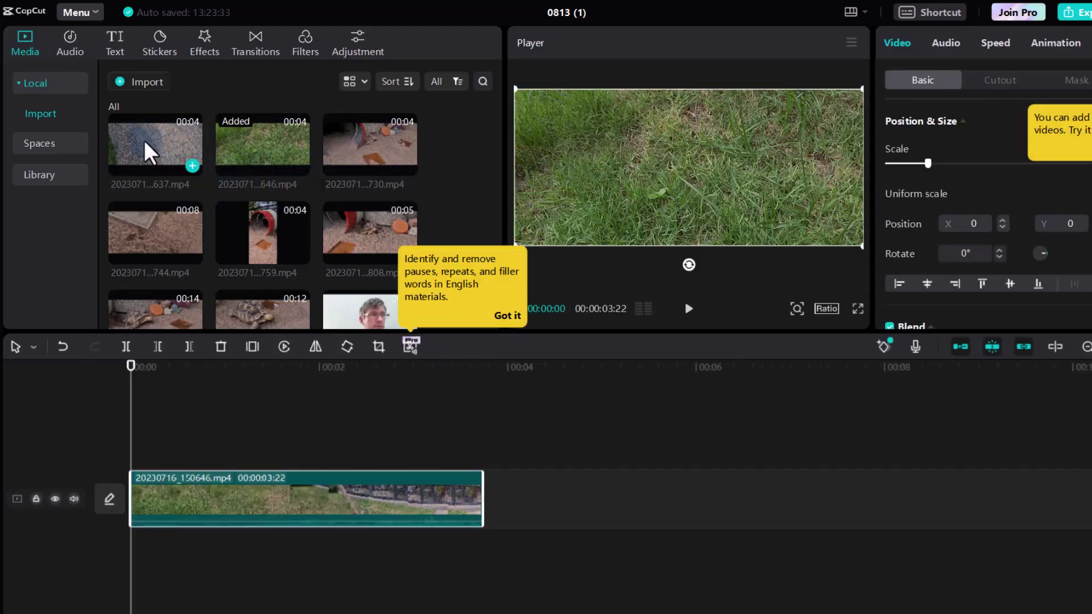
drag(151, 153, 514, 520)
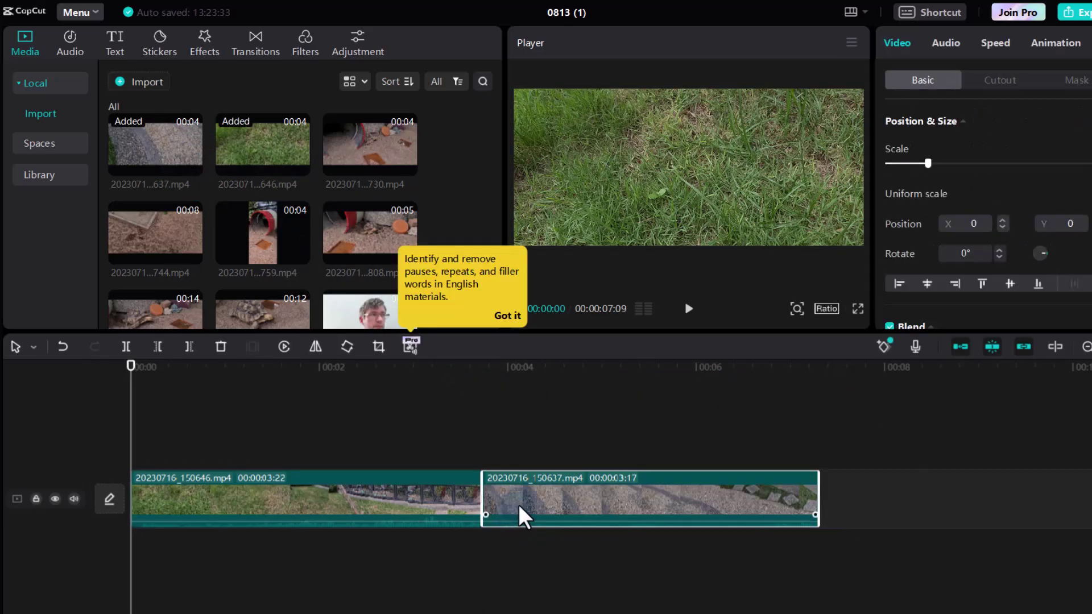
click(295, 512)
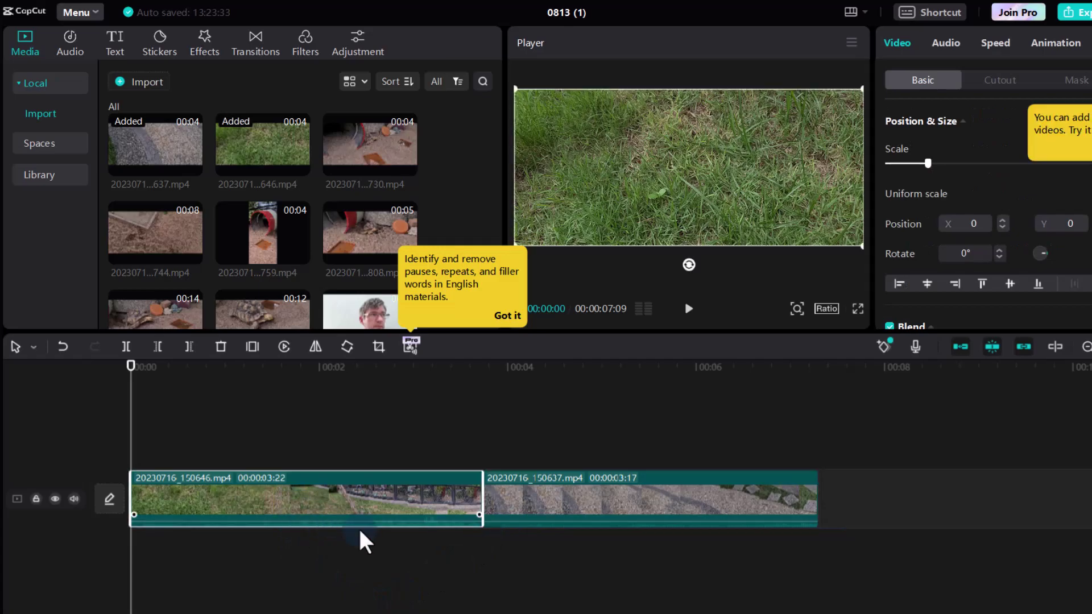
click(507, 316)
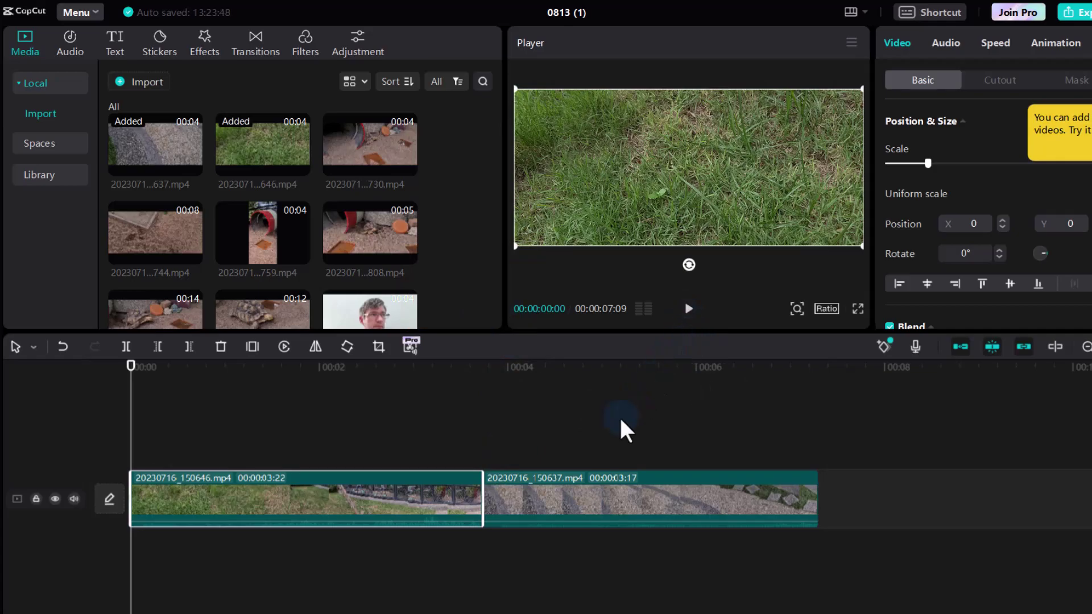
Step: Play part of each of the two timeline clips to review the footage and their order
key(space)
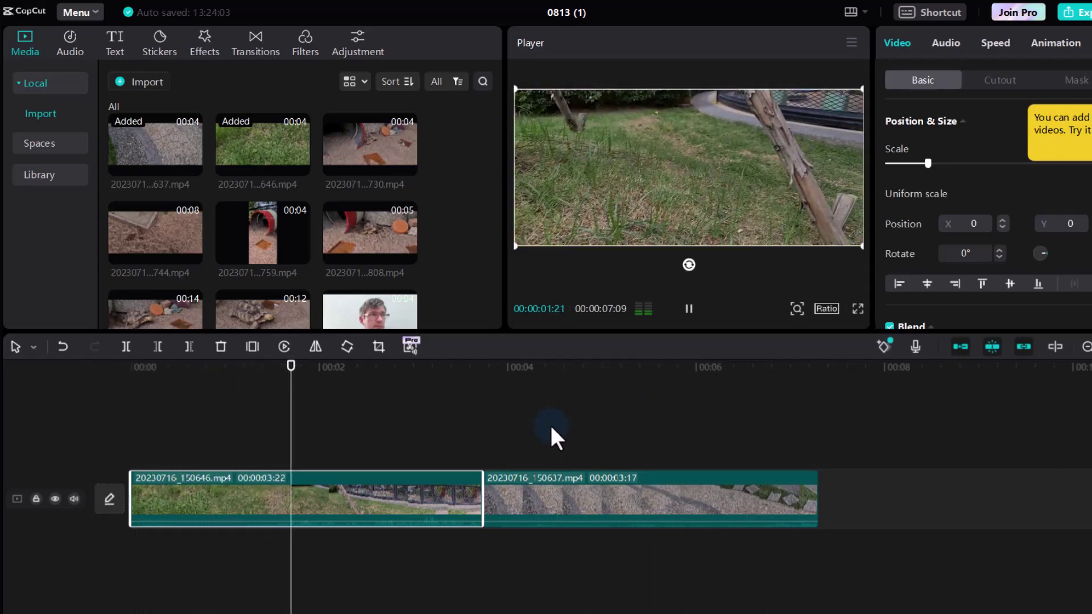
key(space)
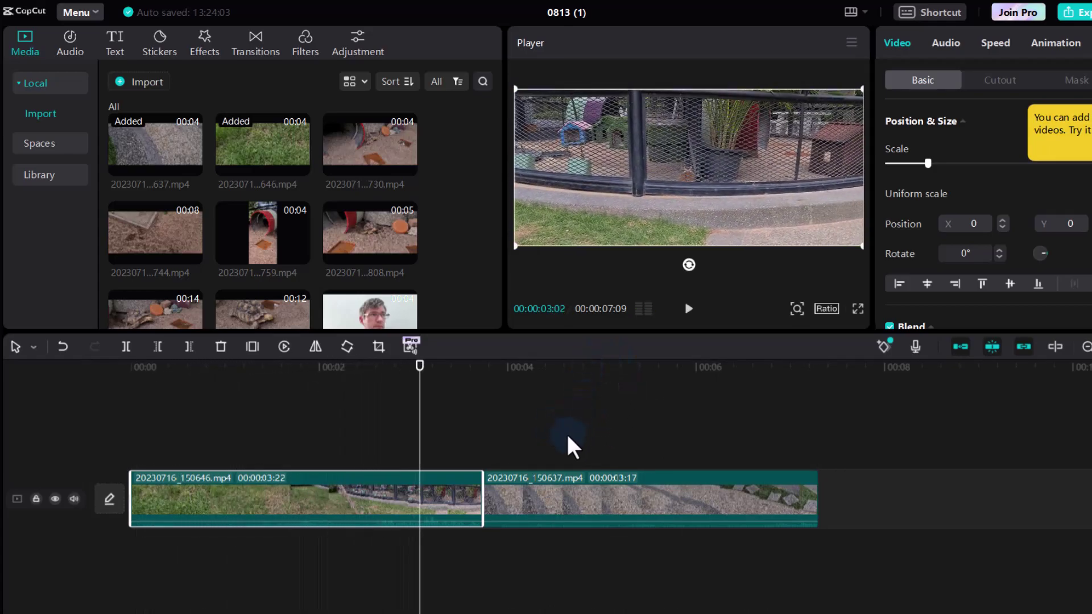
click(576, 493)
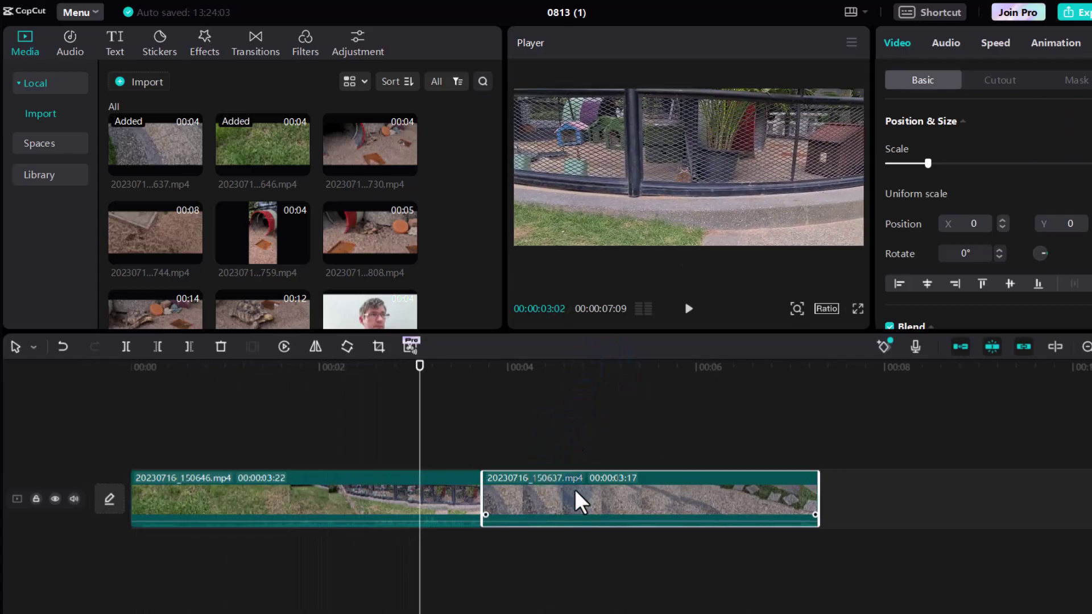
click(510, 367)
key(space)
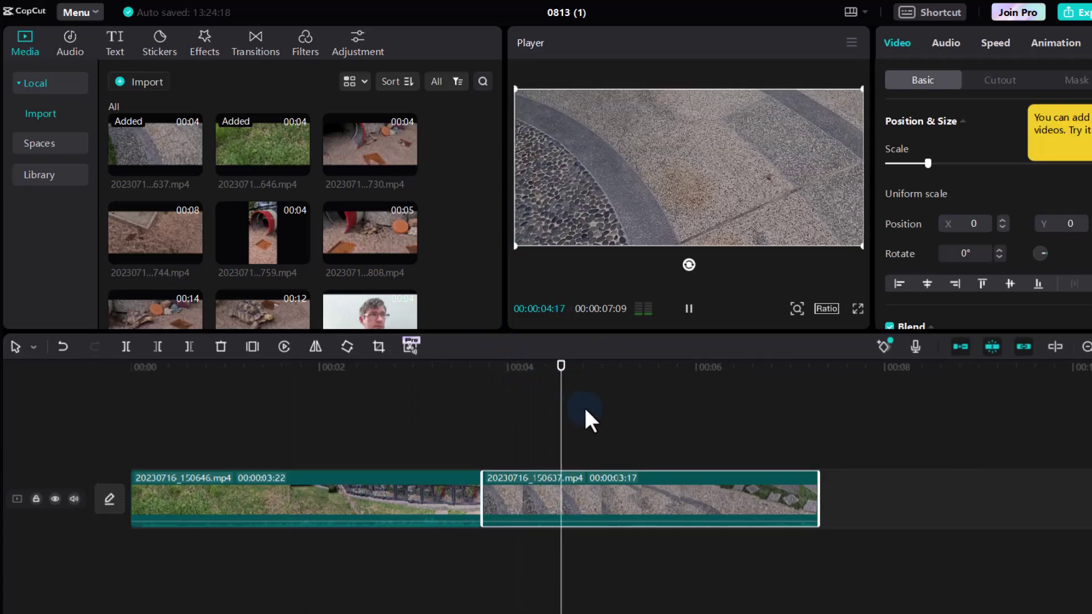
key(space)
click(511, 413)
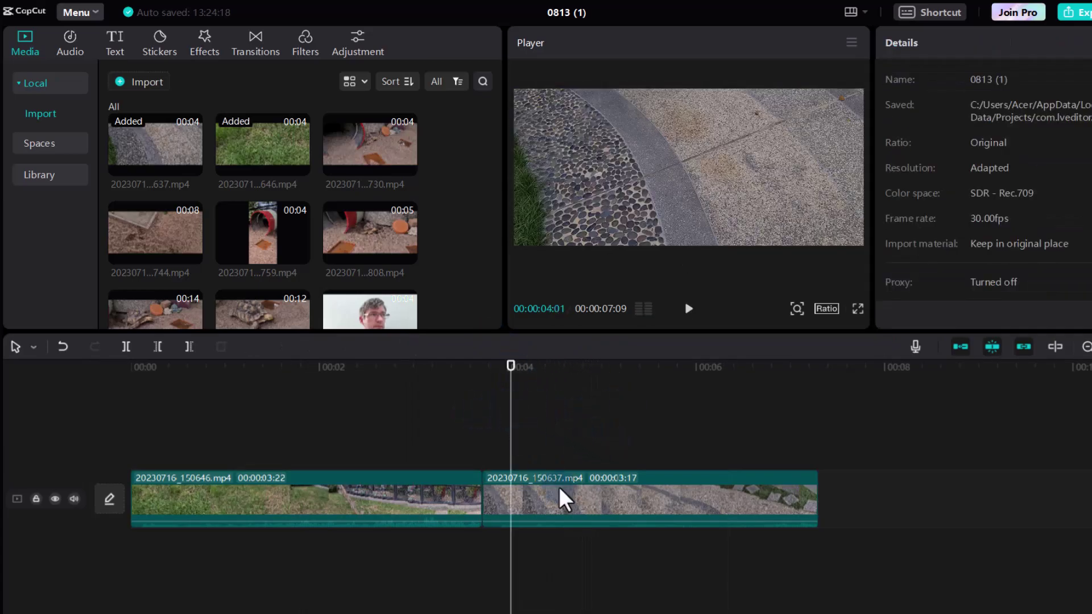
Step: Move clip 20230716_150637.mp4 ahead of 20230716_150646.mp4 and play the new sequence from the start
click(565, 502)
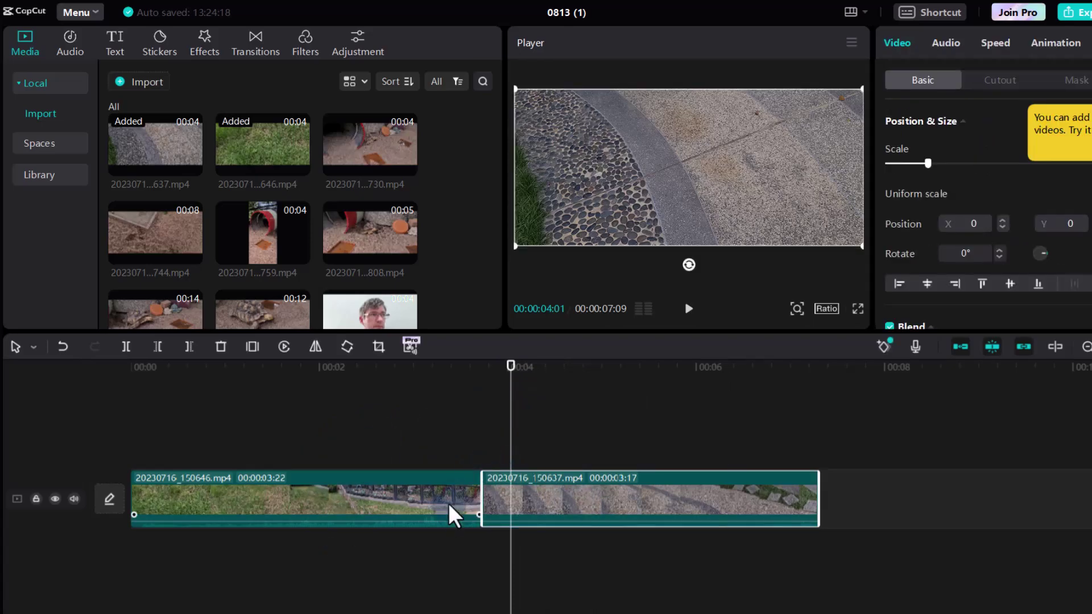
drag(592, 506, 227, 515)
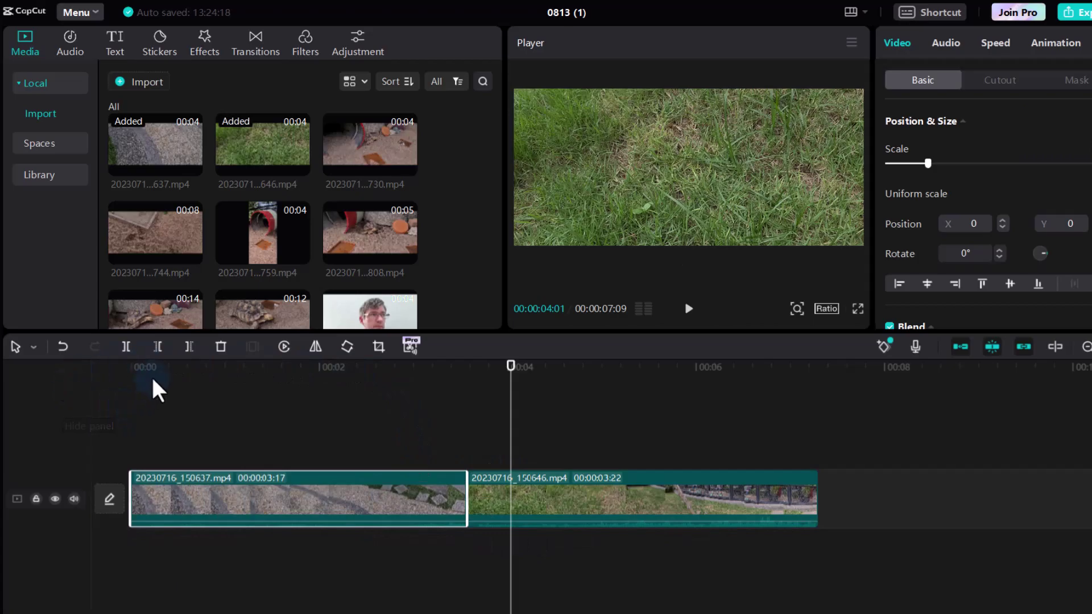
click(137, 369)
key(space)
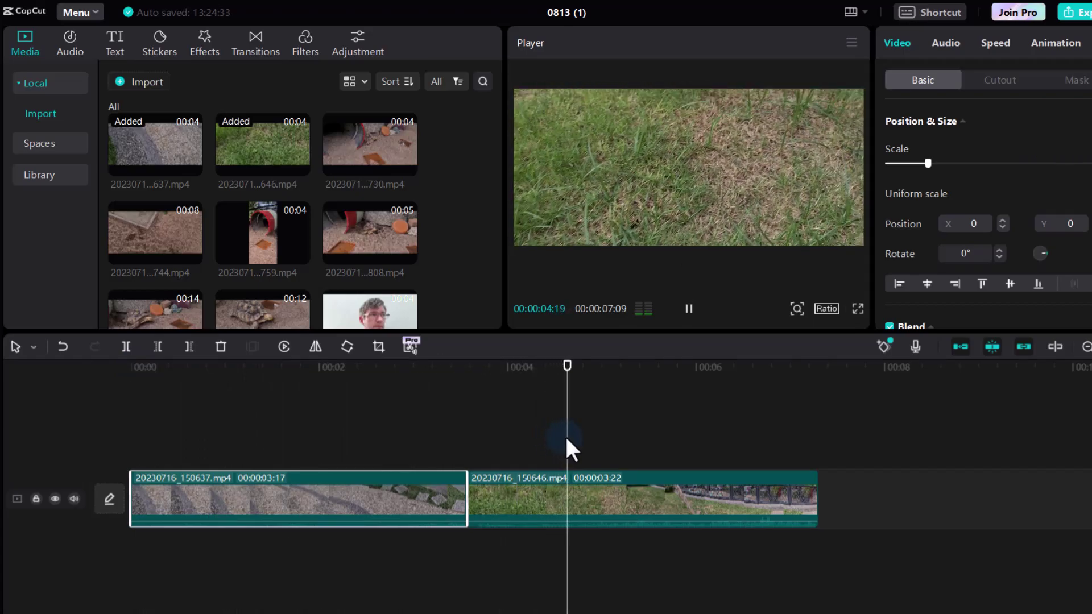
click(716, 443)
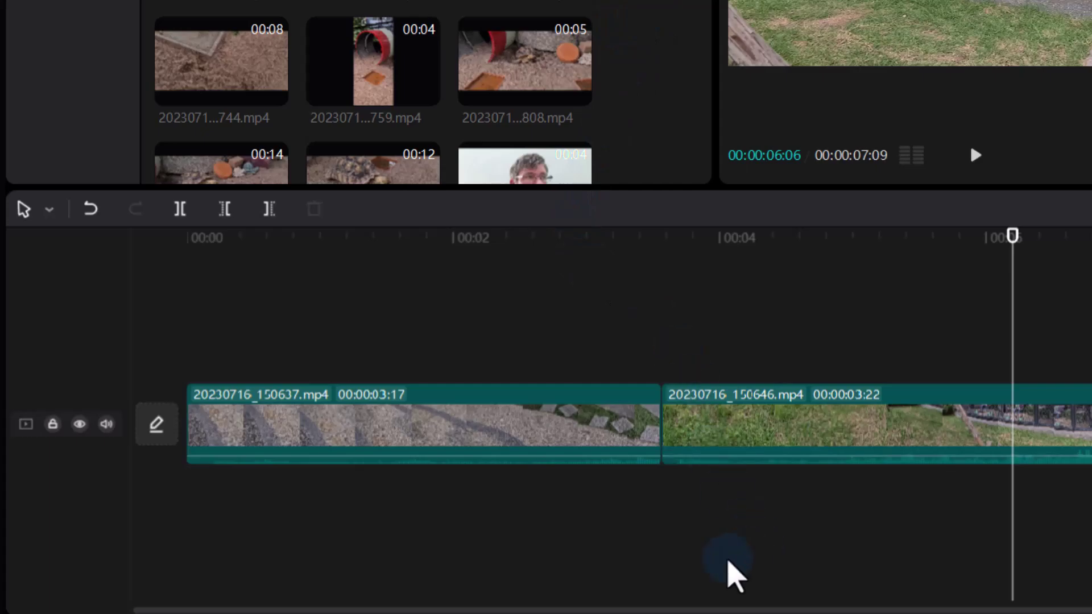
Step: Place the REPTILE-transformed.png logo on a new track above the video clips, at the start of the timeline
scroll(511, 34, down, 3)
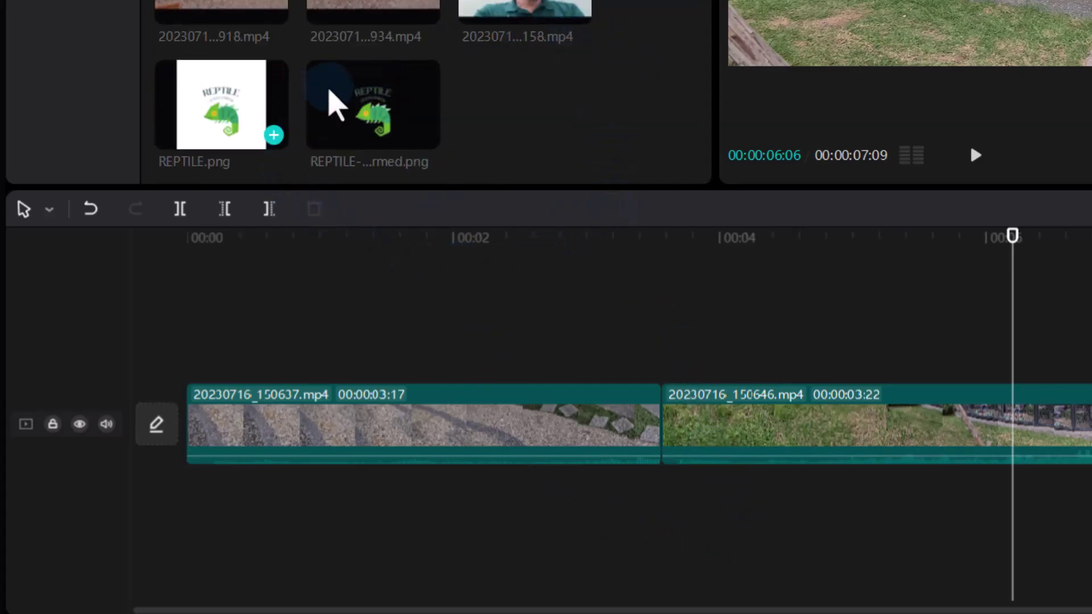
drag(367, 125, 191, 350)
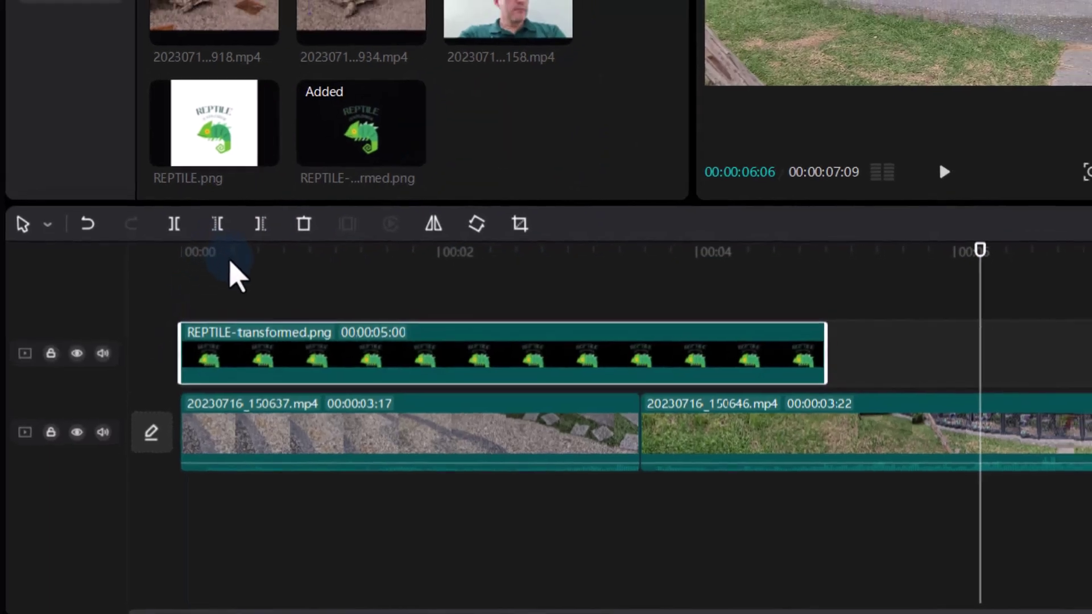
Step: Play the sequence from the start to review the logo overlay across the two video clips
click(236, 245)
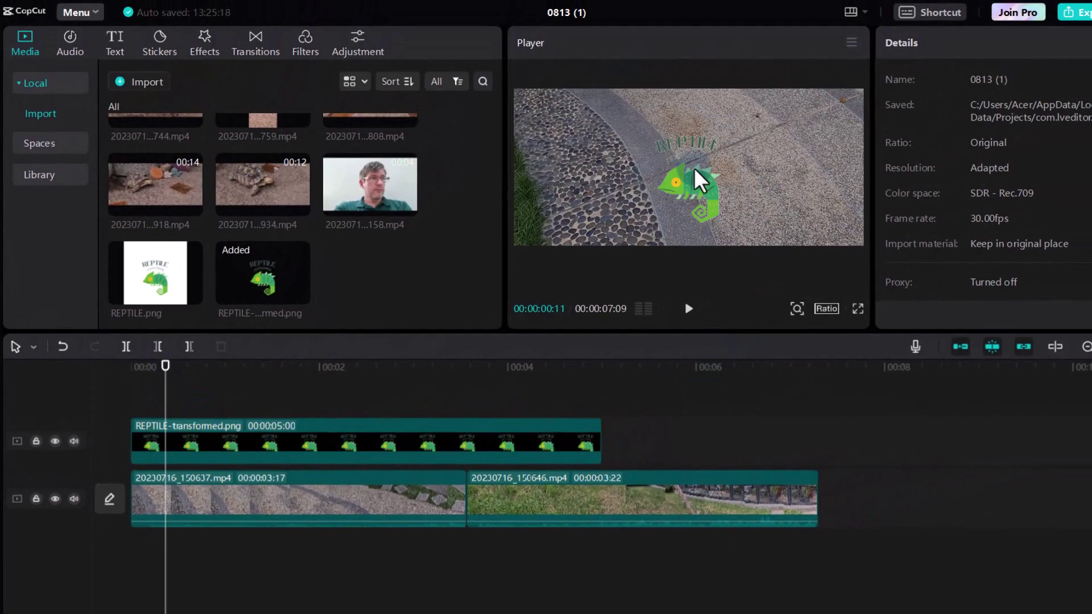
drag(158, 366, 113, 377)
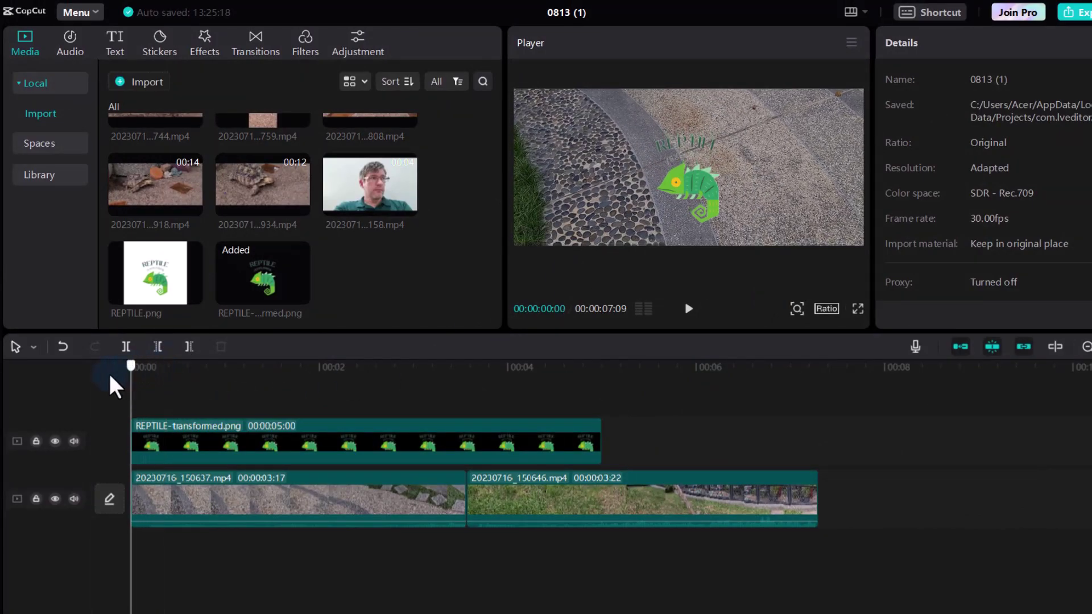
key(space)
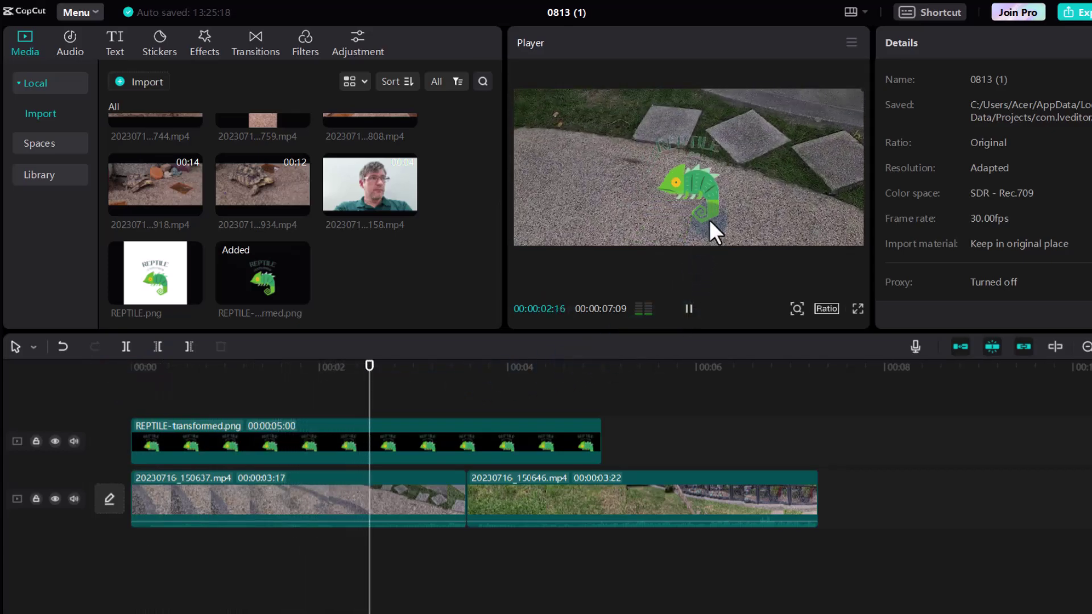
key(space)
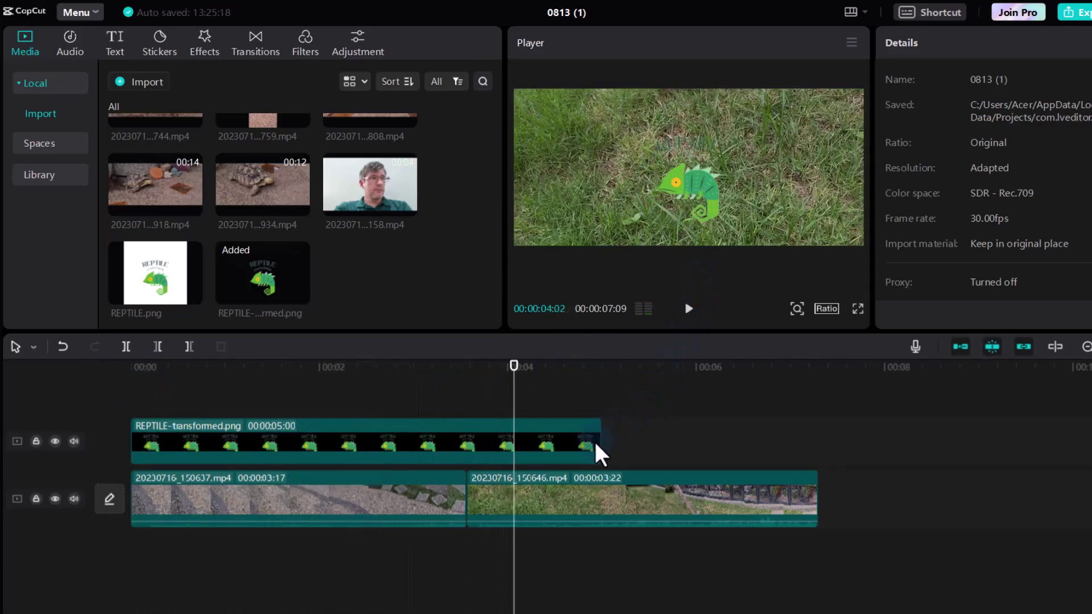
Step: Shorten the logo clip to 00:00:02:13, start it about half a second into the first video clip, and play the result
drag(599, 442, 334, 459)
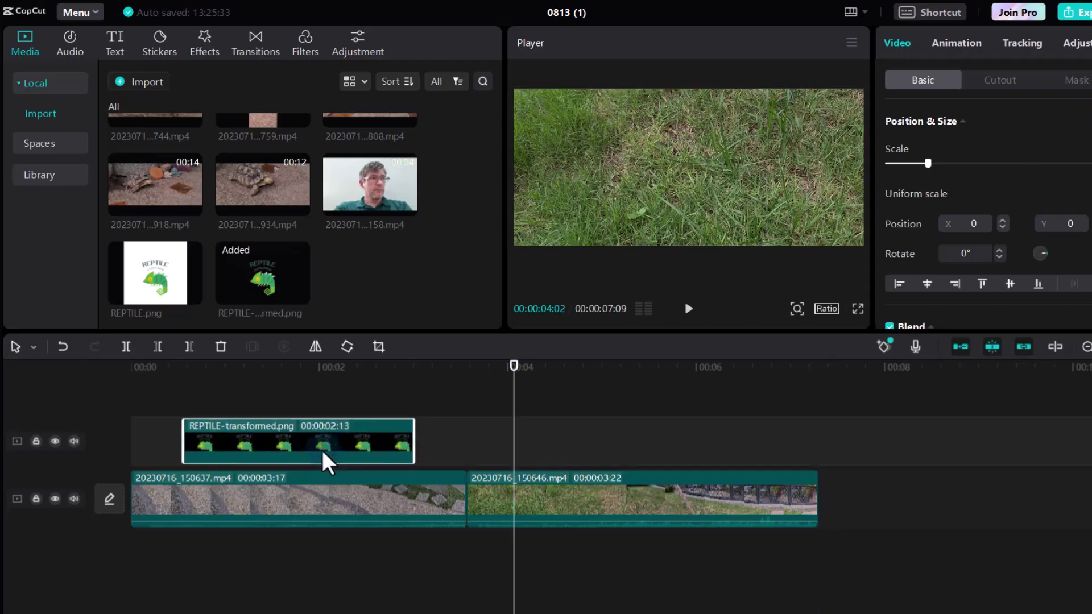
click(146, 440)
key(space)
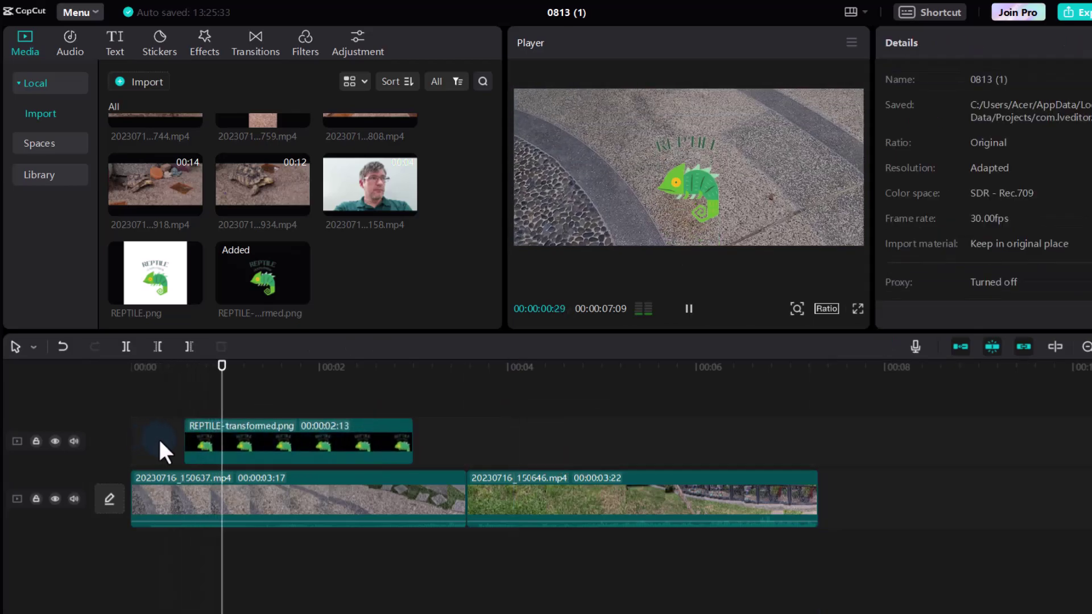
click(520, 434)
click(539, 435)
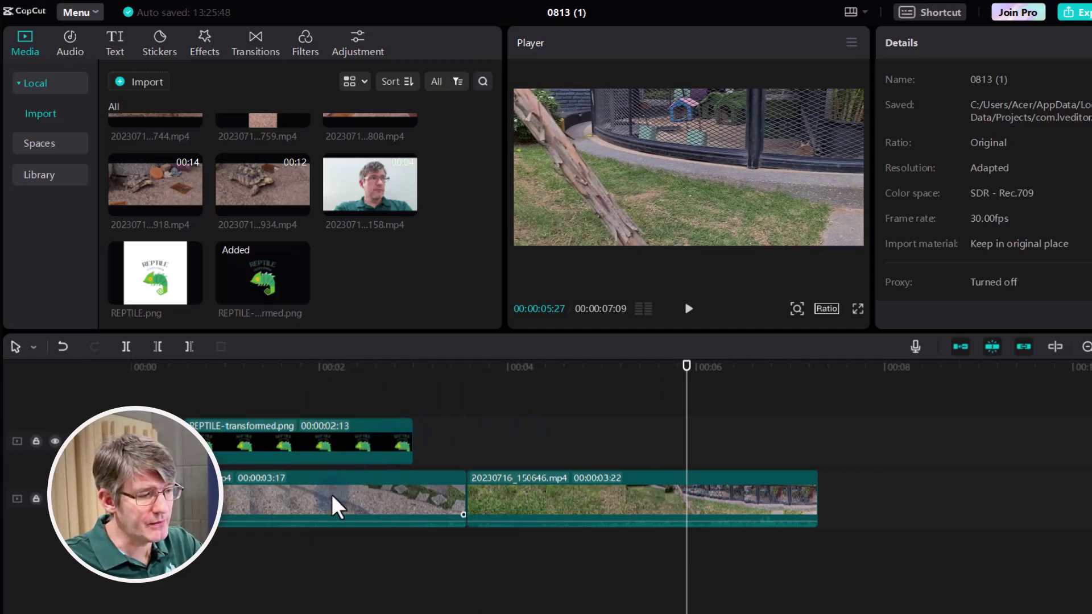
click(371, 512)
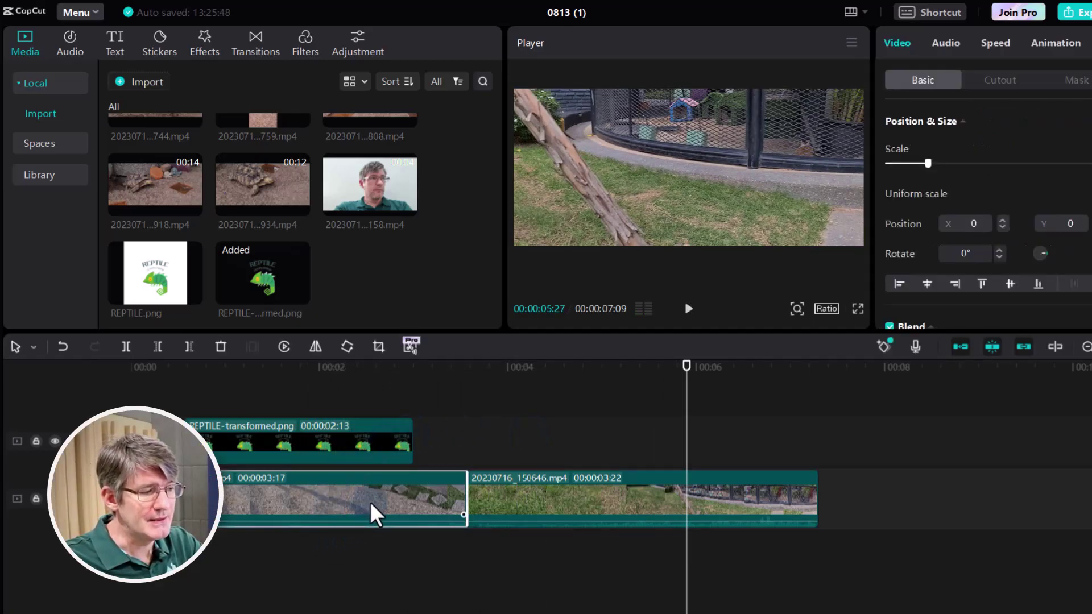
click(355, 450)
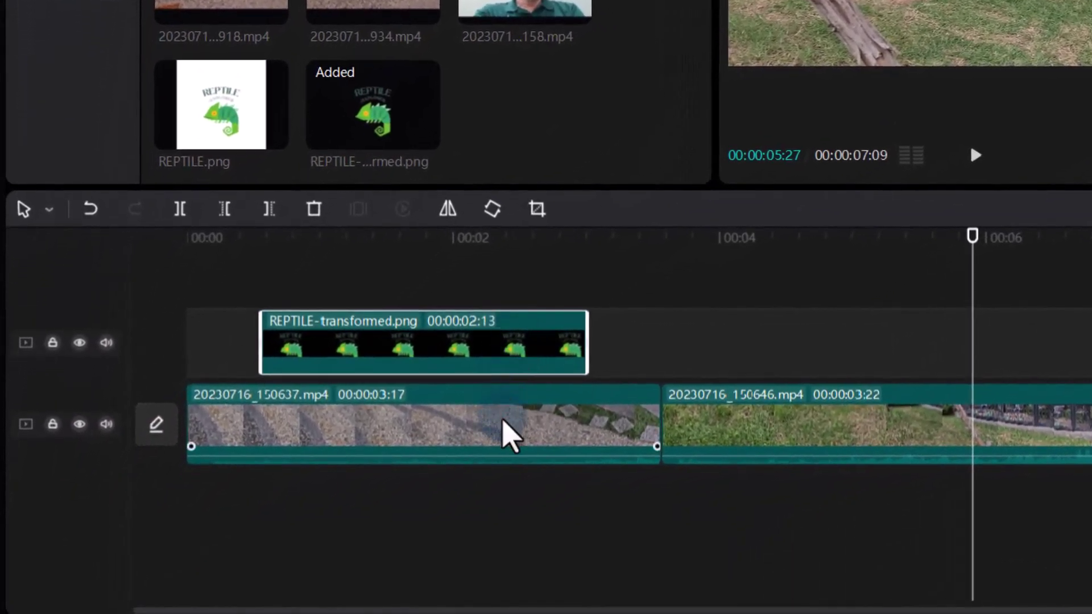
click(507, 431)
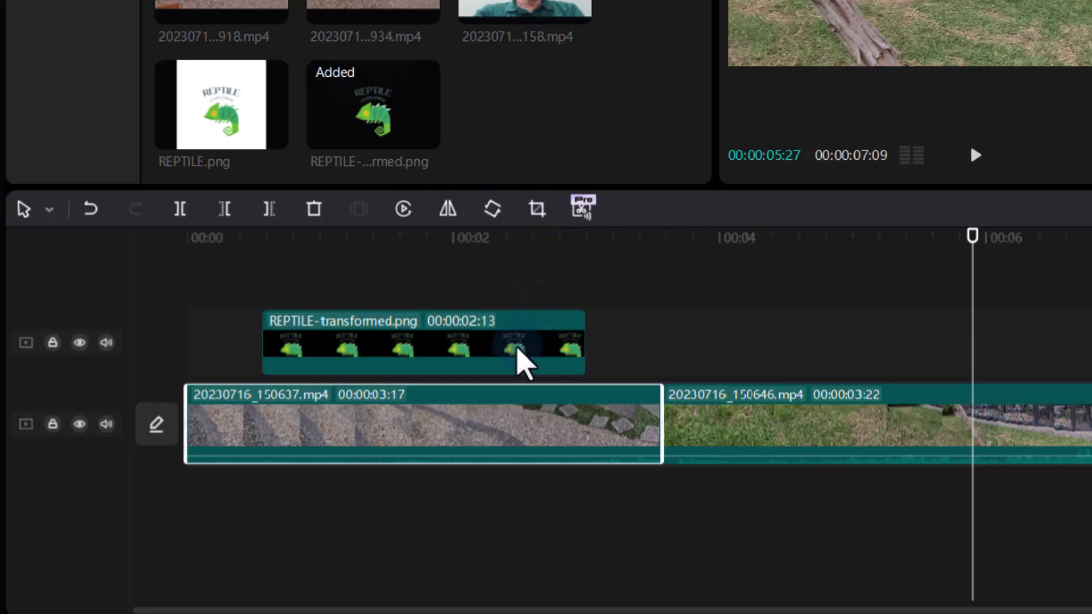
click(521, 355)
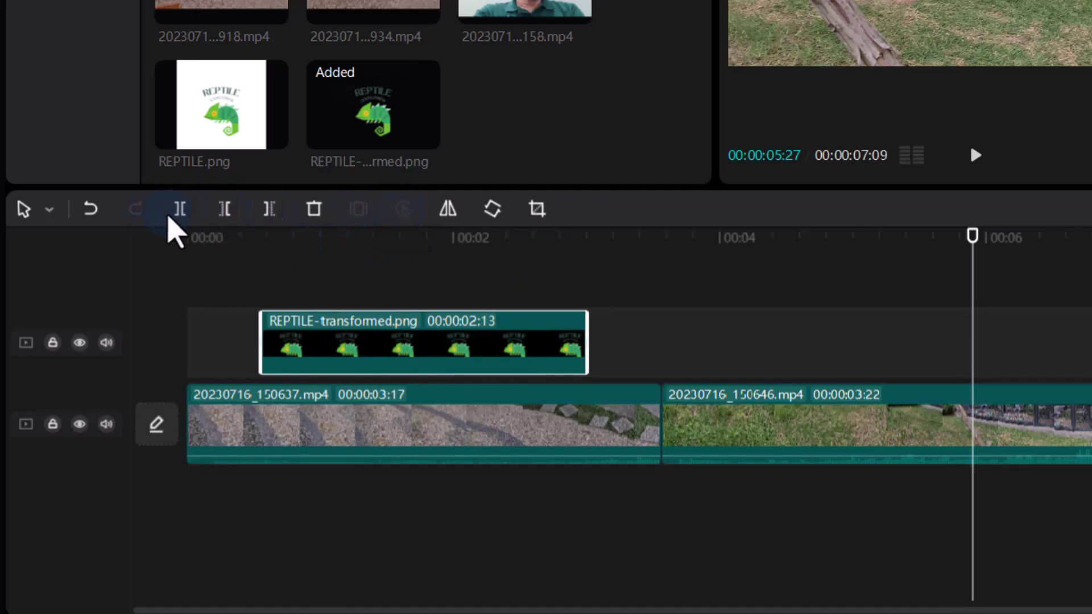
Step: Cut away the beginning of clip 20230716_150646.mp4 up to timeline position 00:00:04:11 and play the trimmed sequence
click(427, 267)
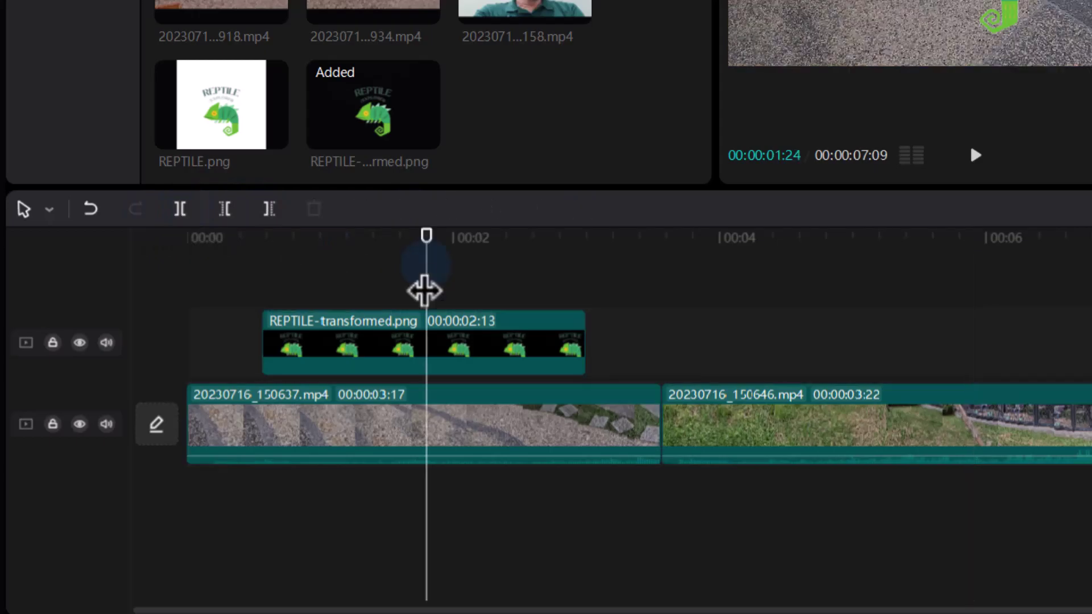
click(239, 268)
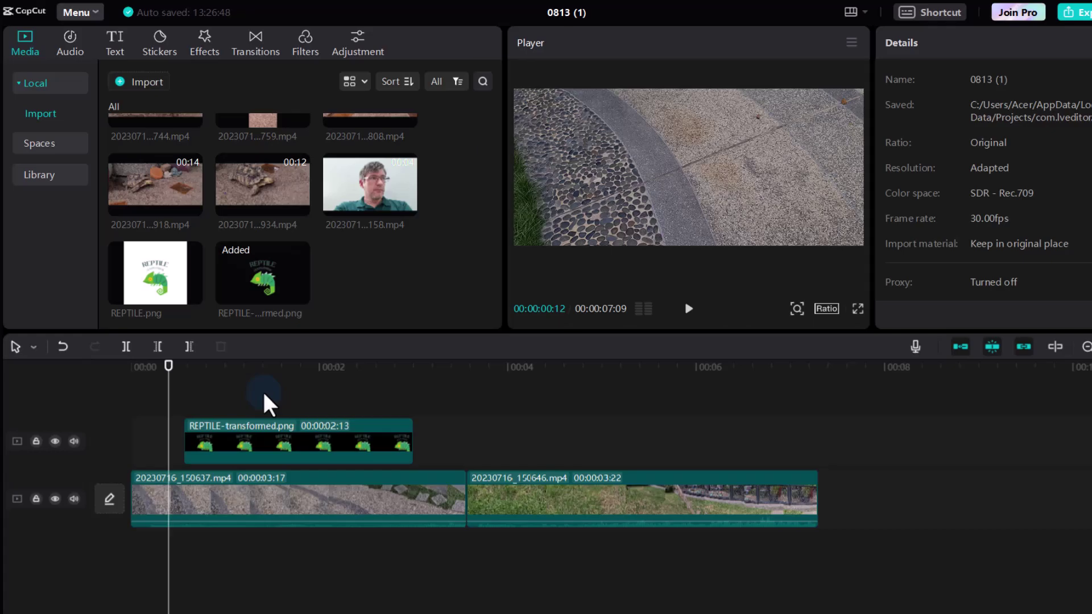
click(454, 375)
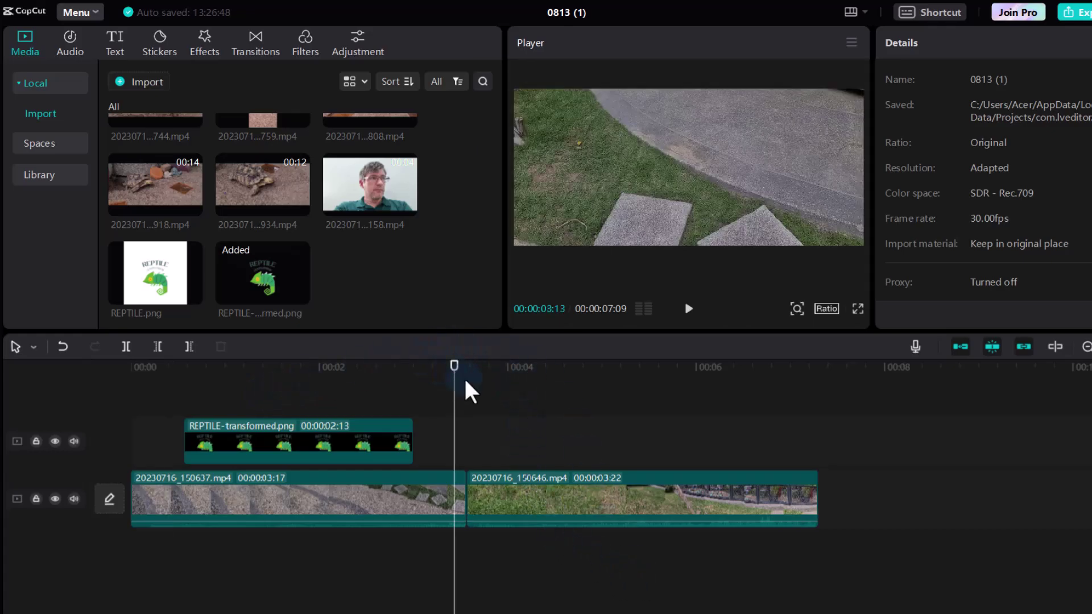
drag(454, 380, 542, 385)
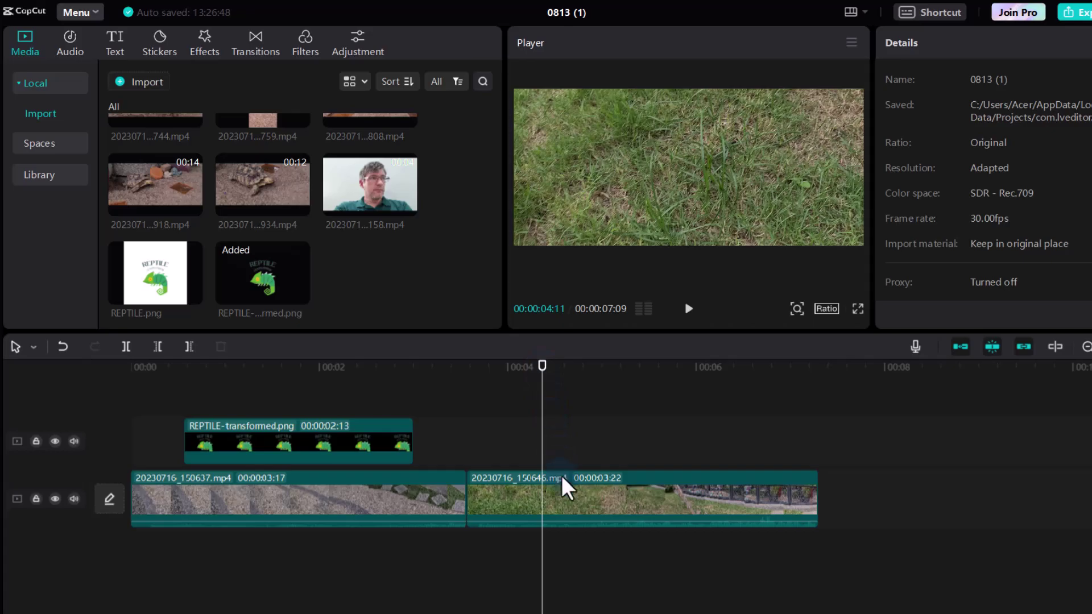
click(561, 511)
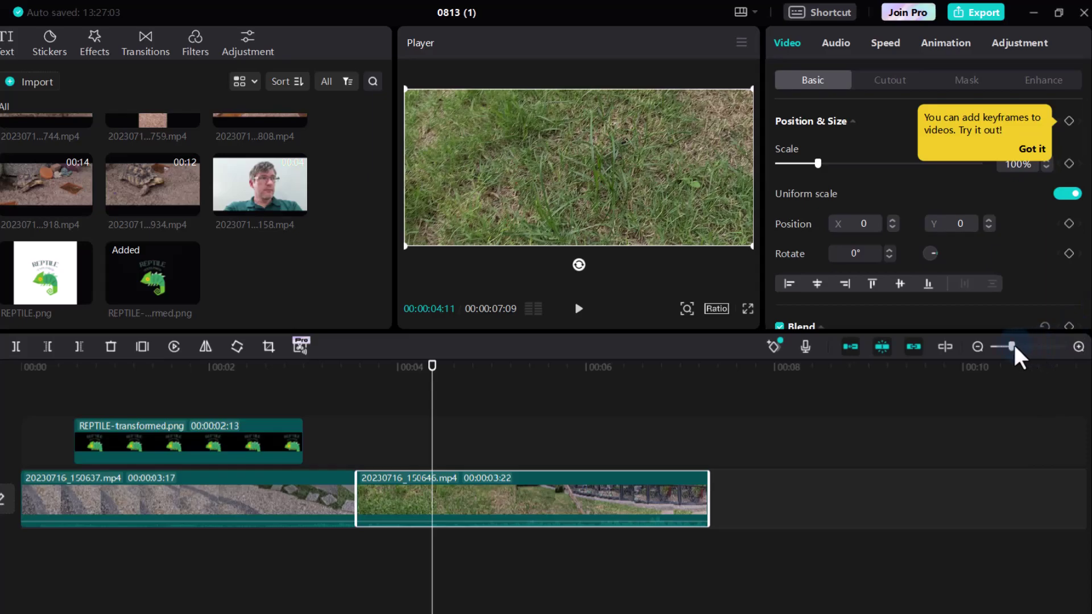
drag(1015, 348, 1022, 347)
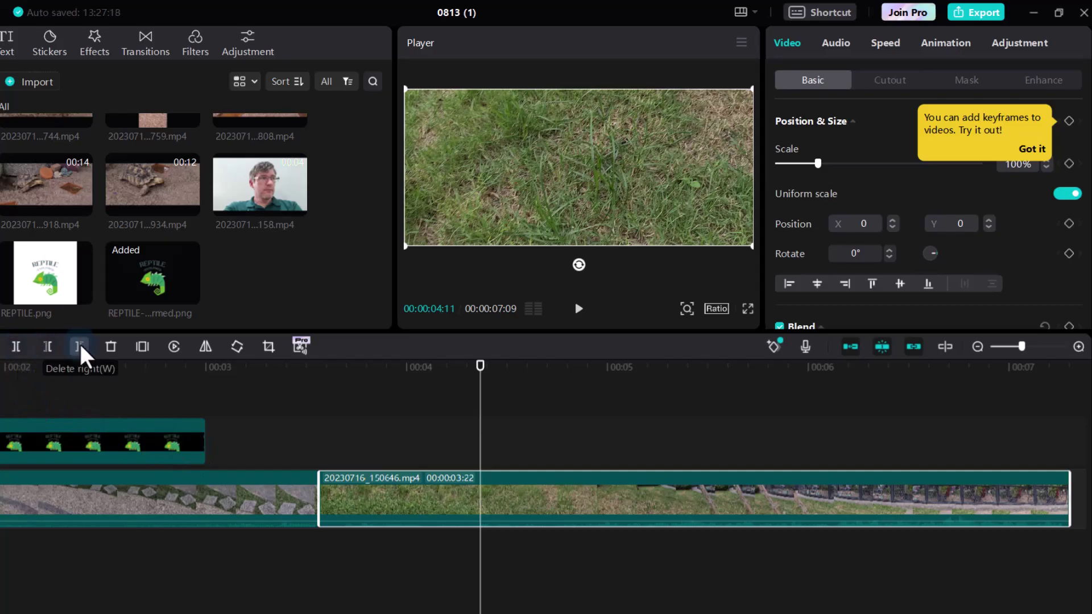
click(49, 348)
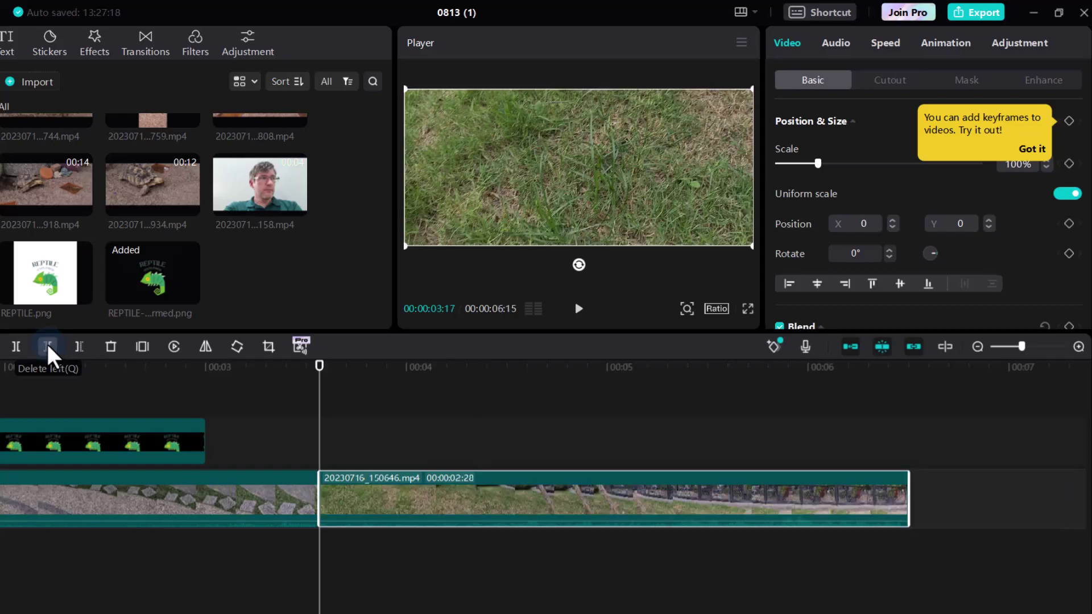
key(space)
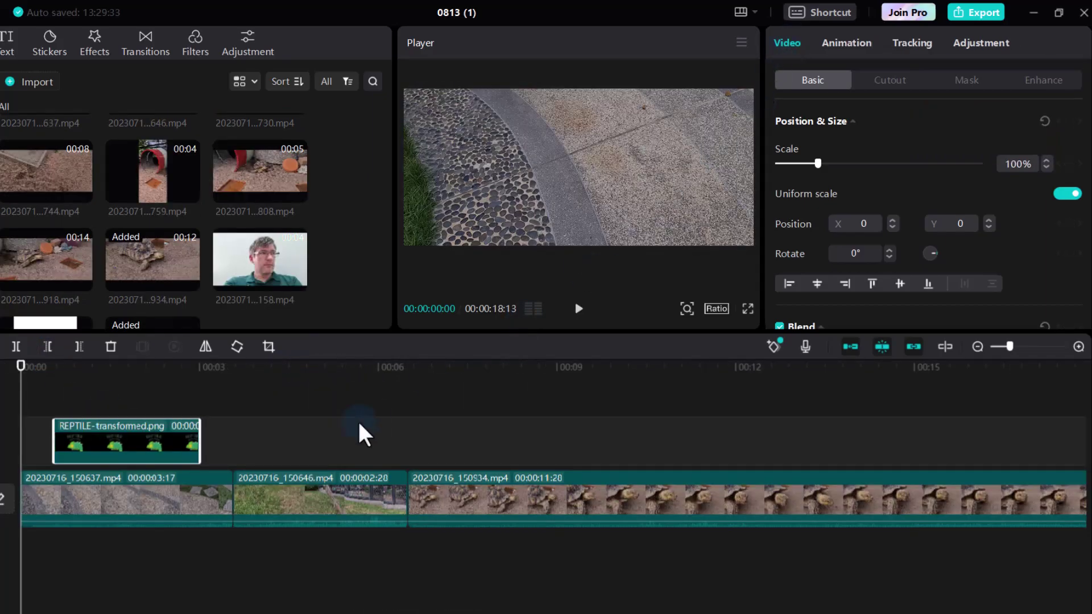
Step: Apply the Fade In entrance animation to the REPTILE-transformed.png logo clip
click(265, 440)
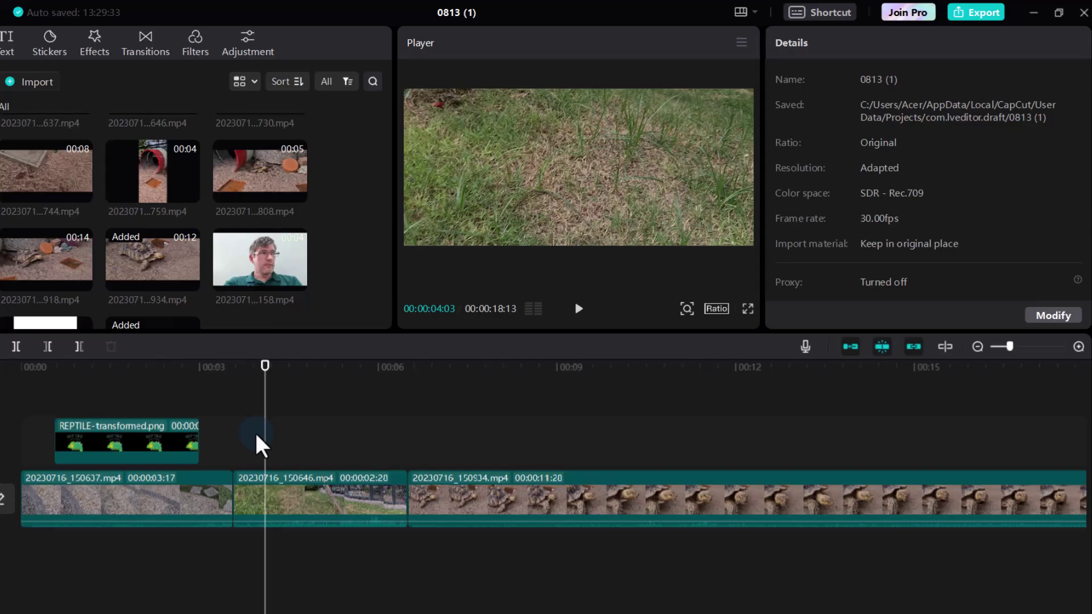
click(48, 389)
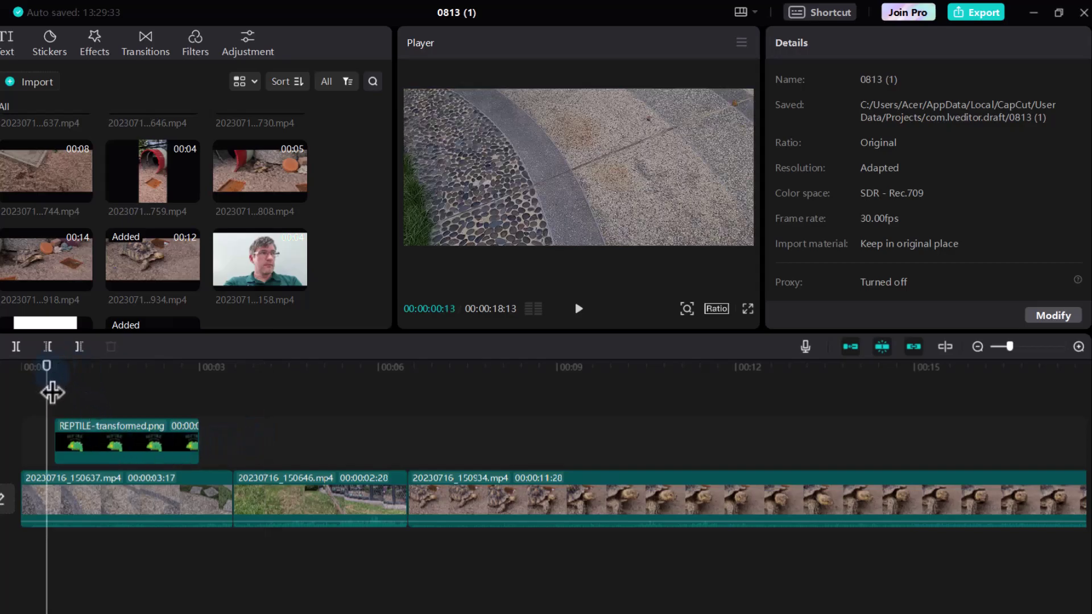
click(127, 445)
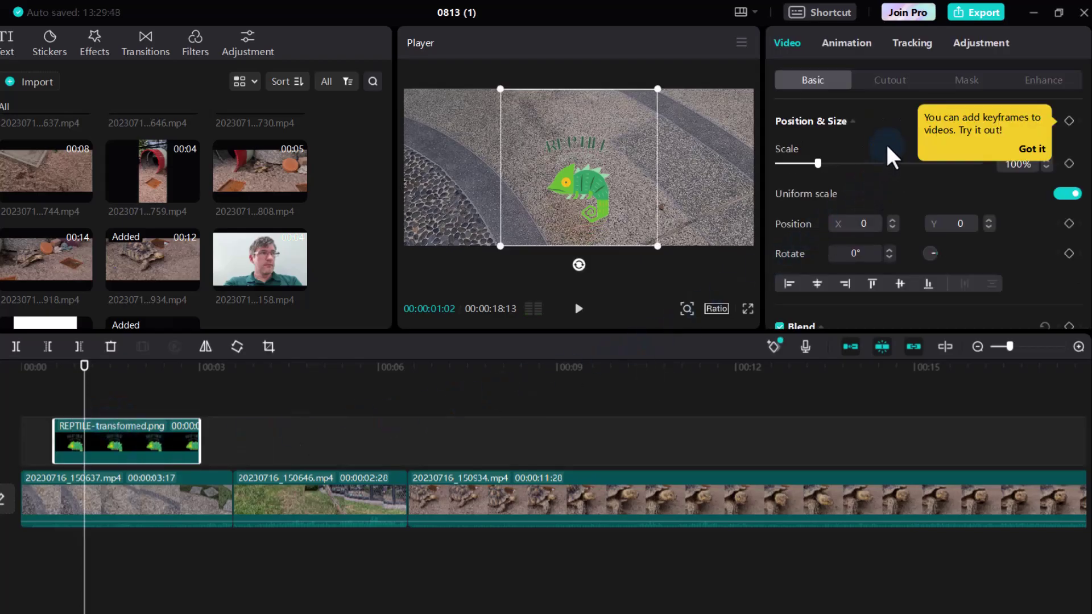
click(856, 54)
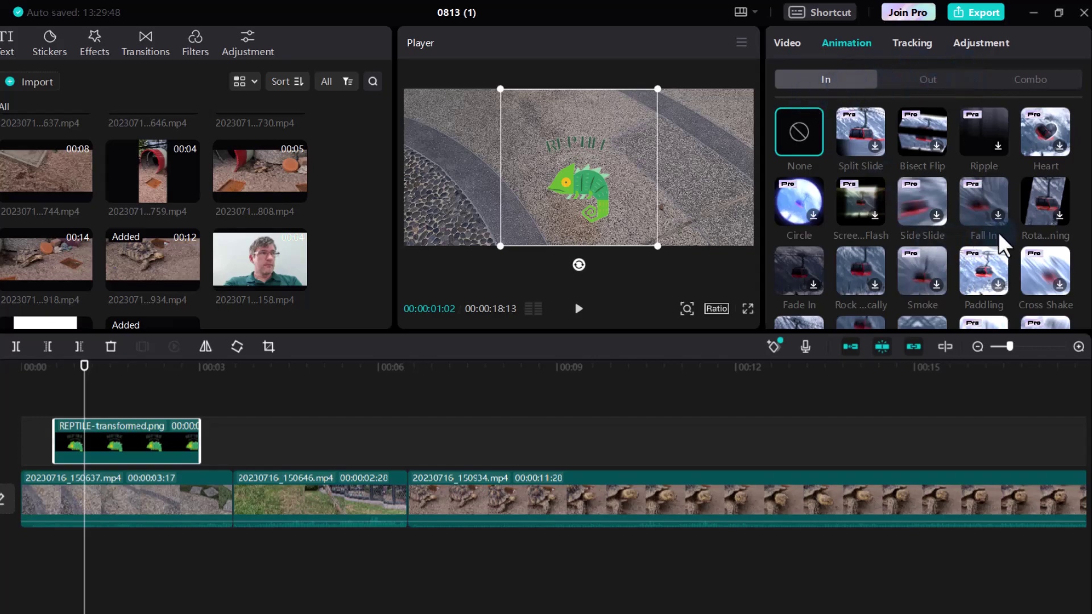
scroll(1016, 236, down, 5)
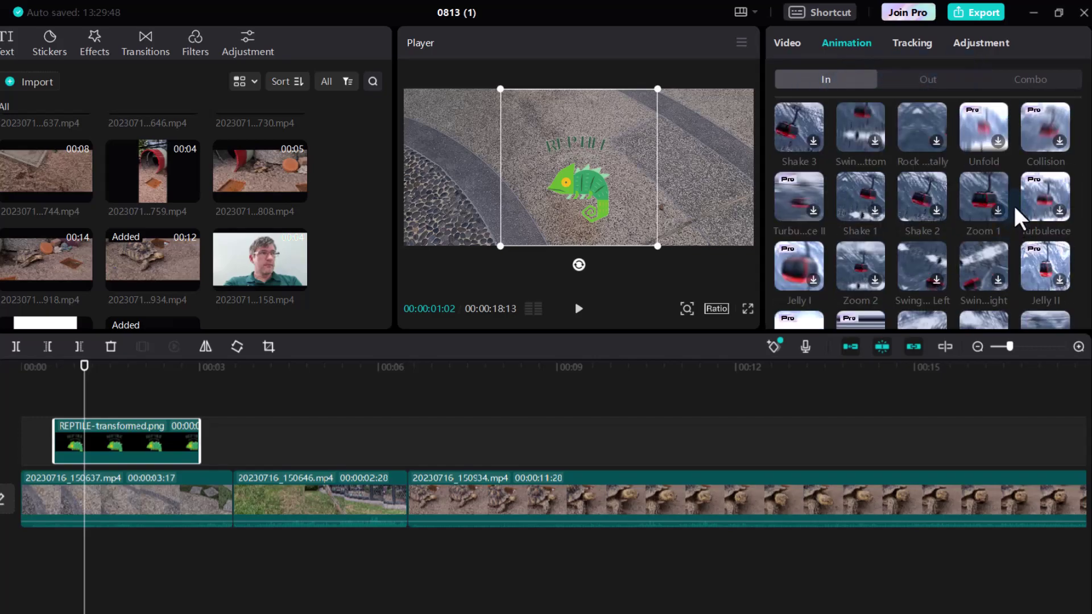
scroll(825, 216, up, 3)
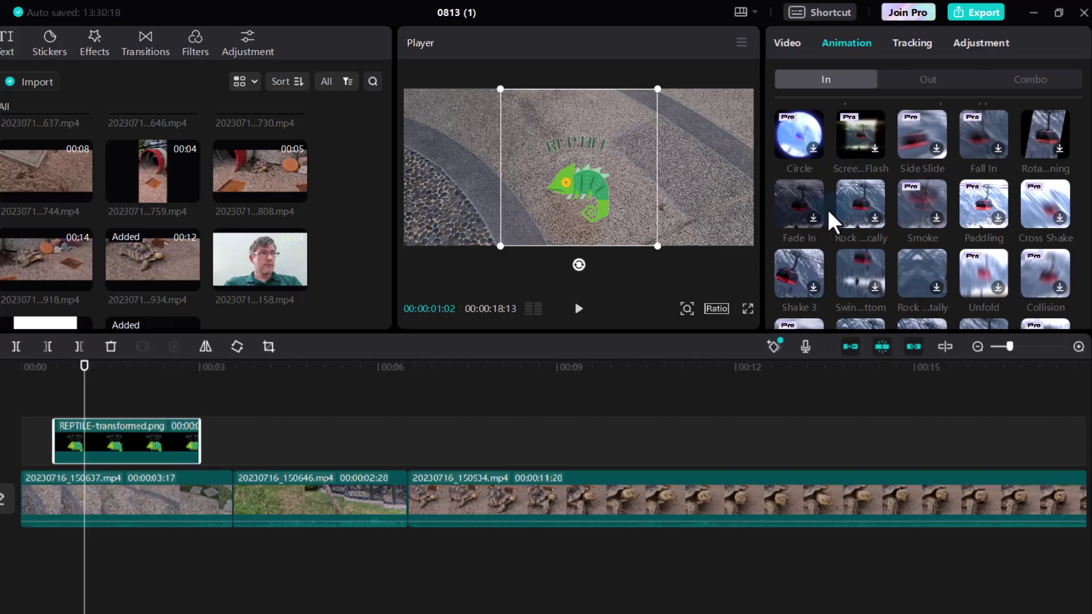
click(801, 210)
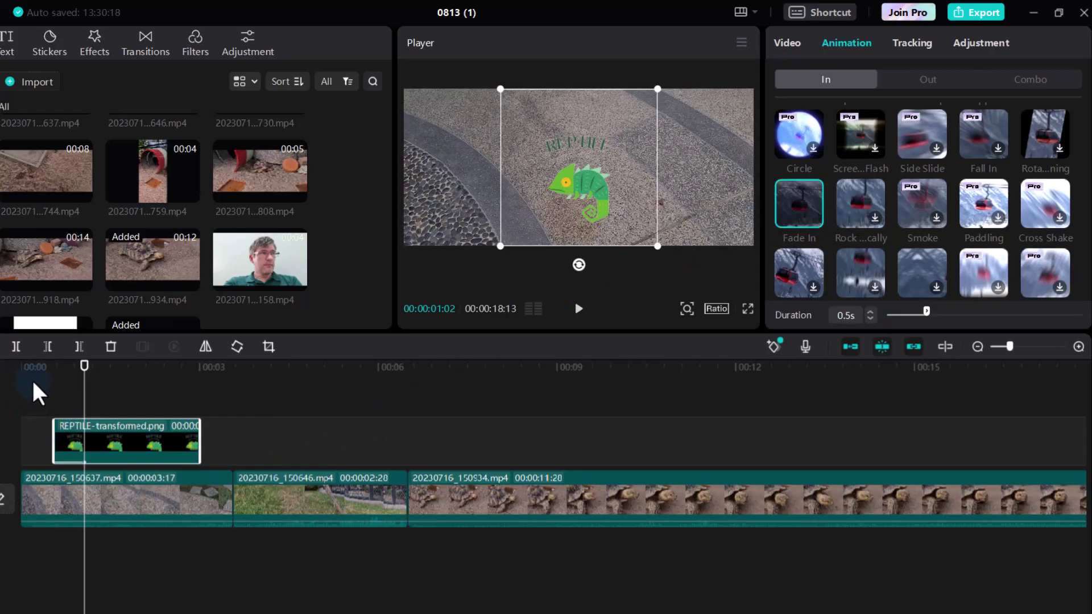
Step: Preview the logo's fade-in, set its duration to 1.0 s, and extend the logo clip to 00:00:05:19
click(55, 393)
key(space)
click(664, 317)
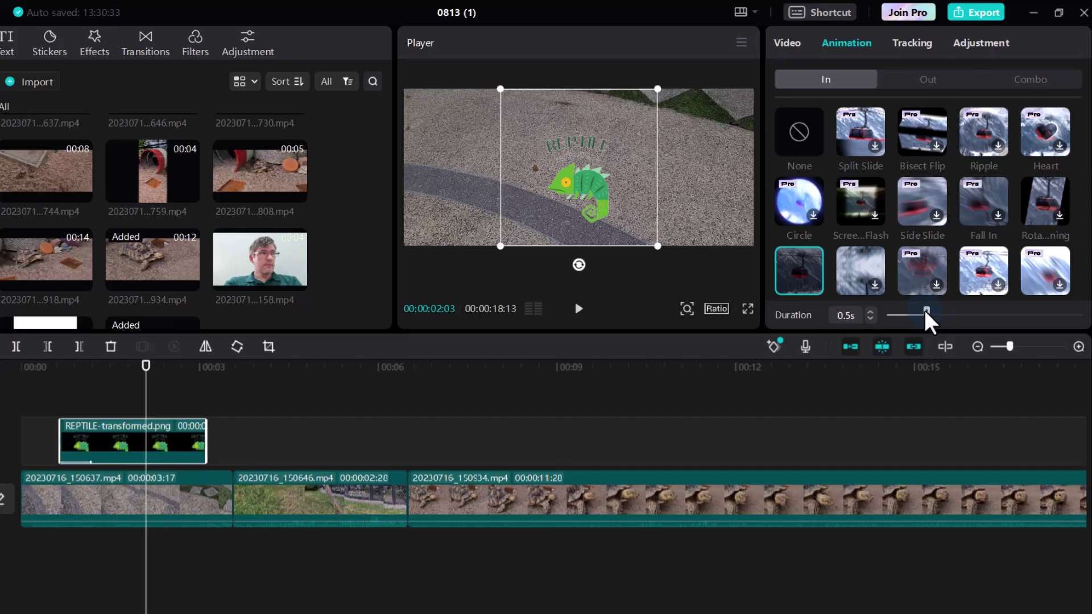
click(968, 313)
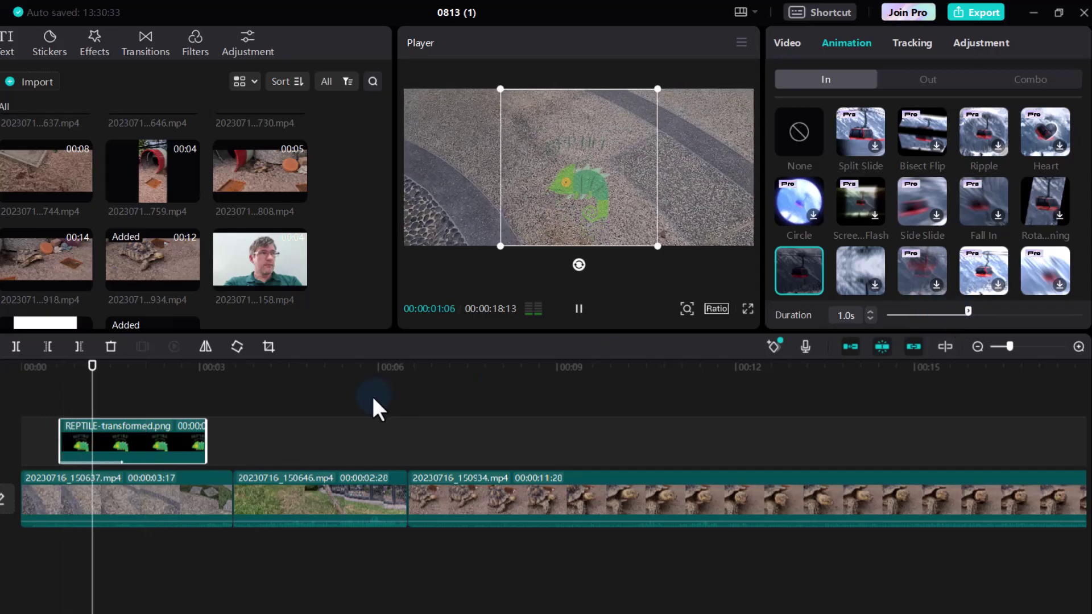
drag(203, 438, 398, 439)
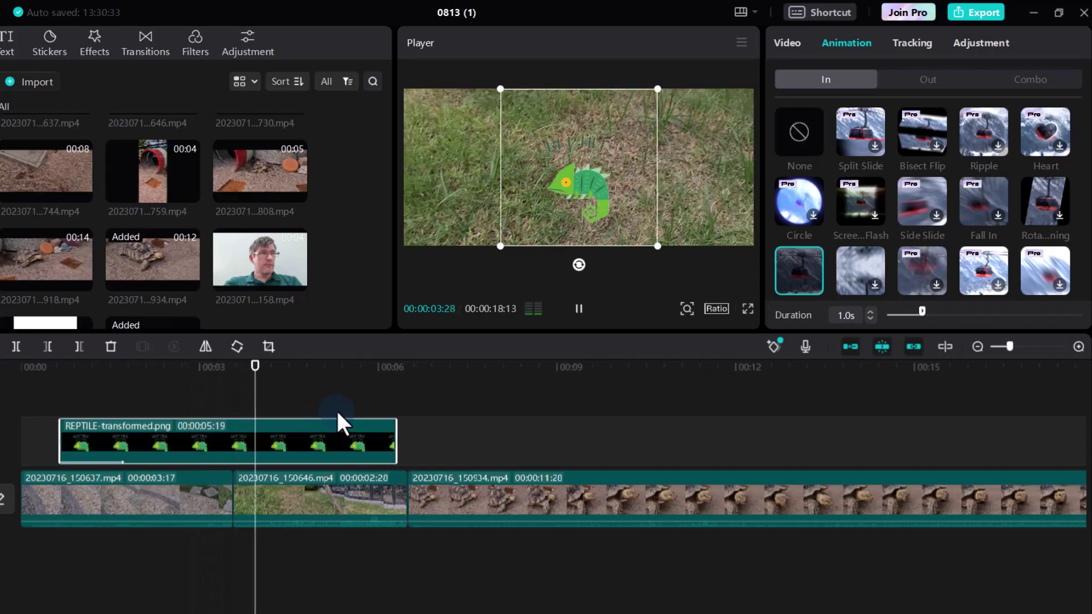
key(space)
Step: Apply the Fade Out exit animation to the logo clip with a duration of 2.0 s
click(917, 78)
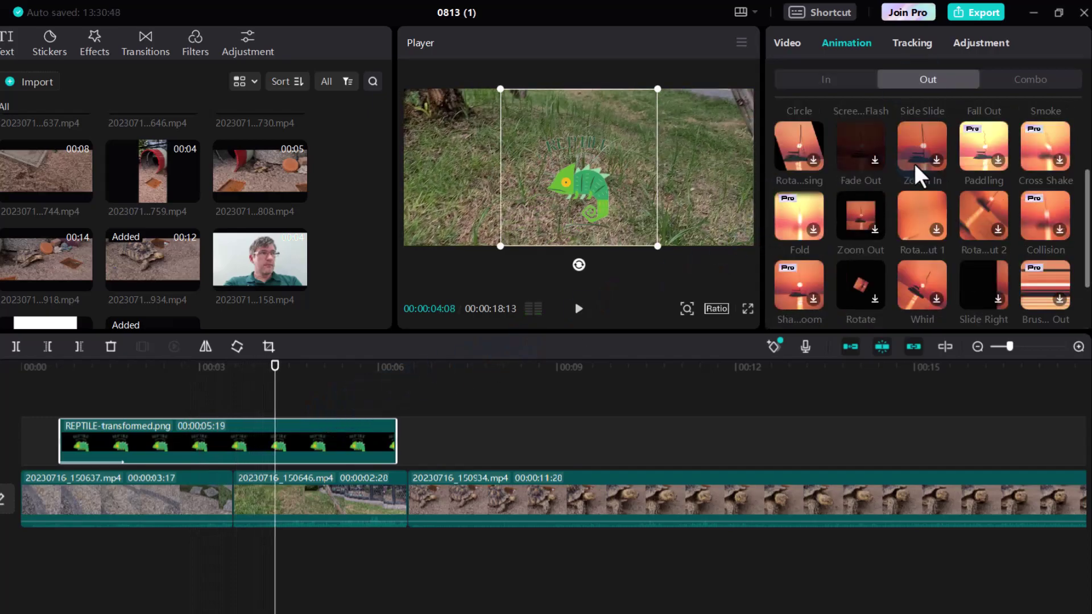
scroll(913, 163, down, 2)
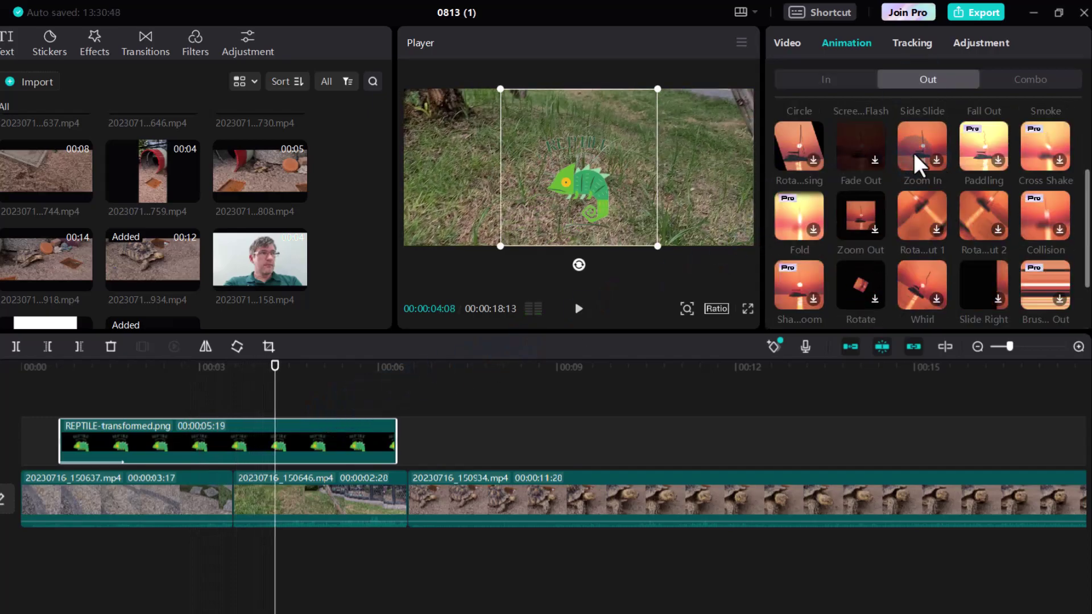
click(858, 146)
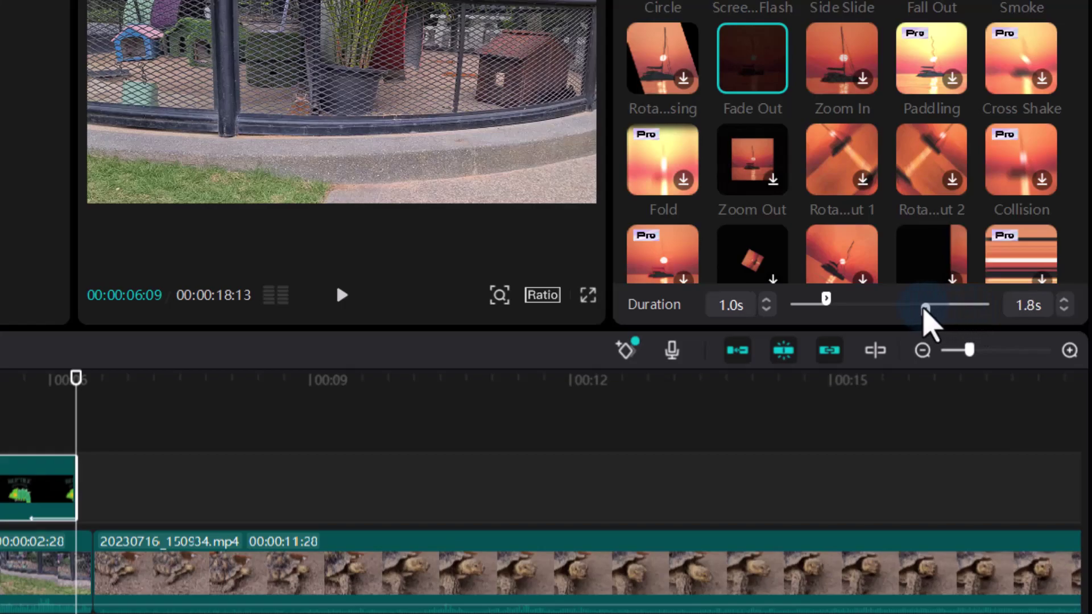
drag(919, 309, 923, 309)
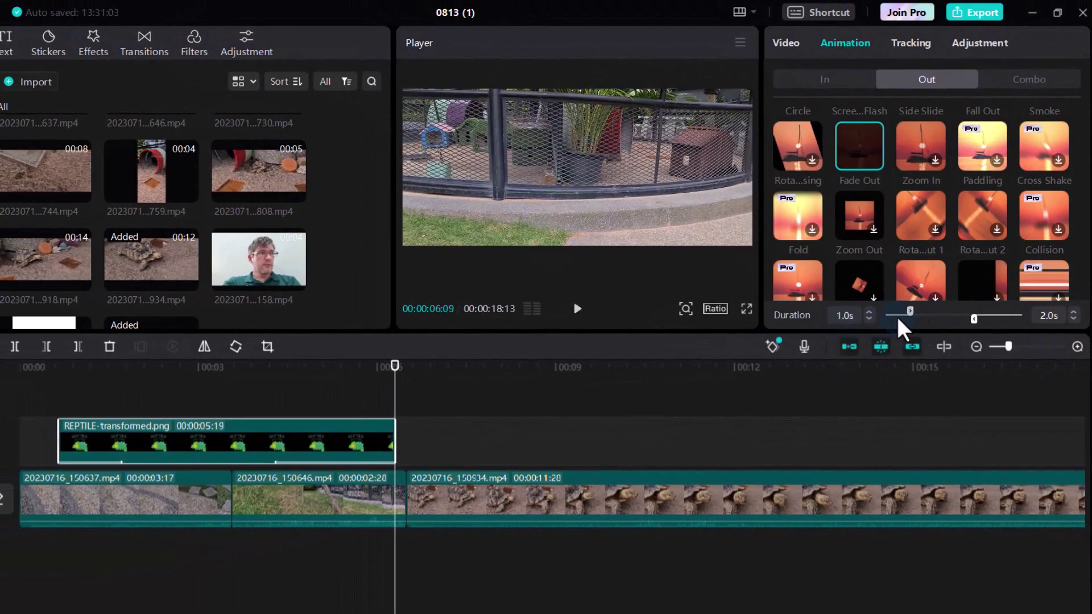
Step: Delete the REPTILE-transformed.png logo clip from the timeline
click(450, 392)
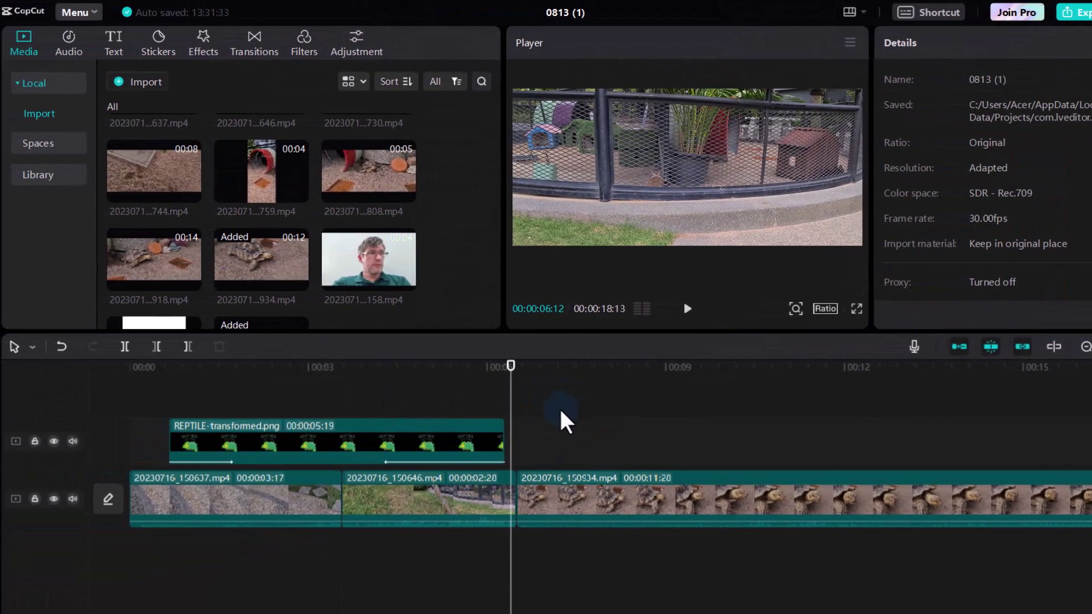
click(313, 451)
key(Delete)
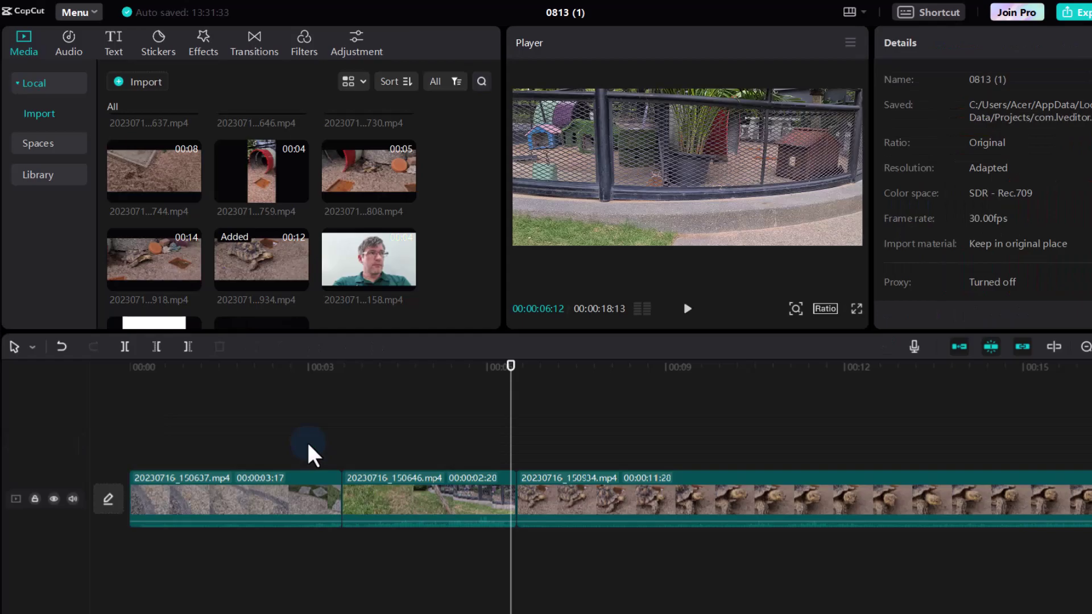
Step: Undo the deletion of the REPTILE-transformed.png logo clip so it is back on the timeline
click(62, 348)
click(93, 348)
click(62, 348)
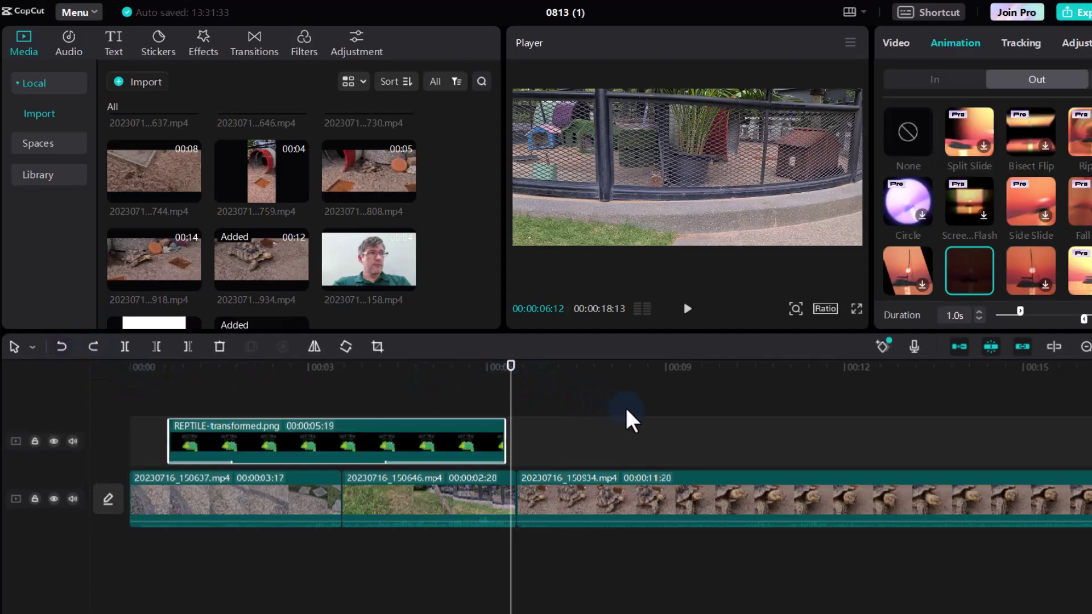
Step: Add a Dissolve 2 transition between 20230716_150646.mp4 and 20230716_150934.mp4, accepting duplicate frames and turning off further reminders
click(585, 443)
mouse_move(523, 378)
mouse_down()
mouse_move(493, 381)
mouse_move(519, 389)
mouse_up()
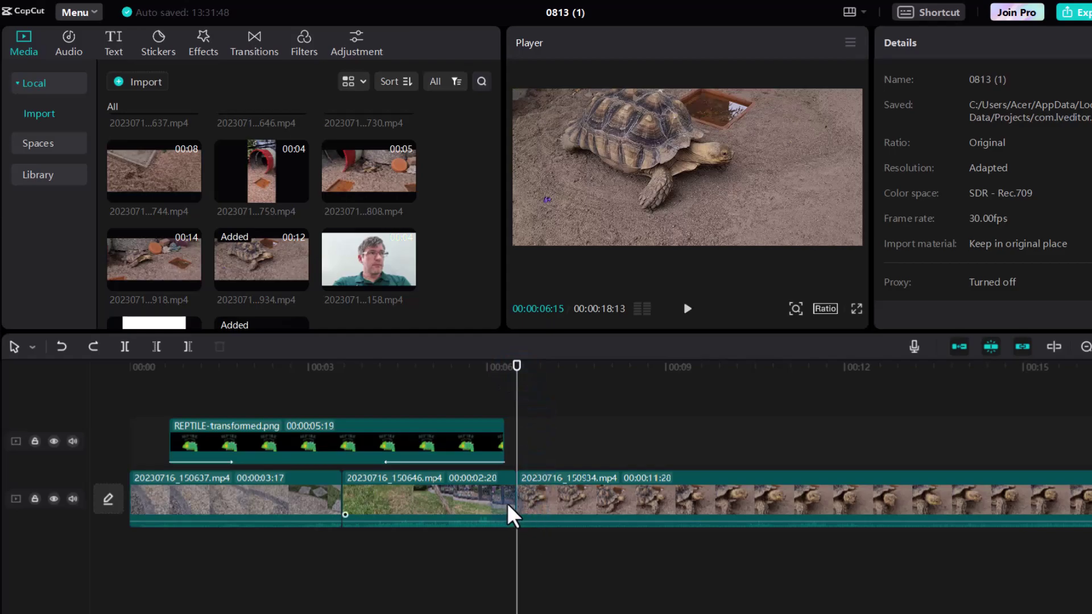
click(256, 50)
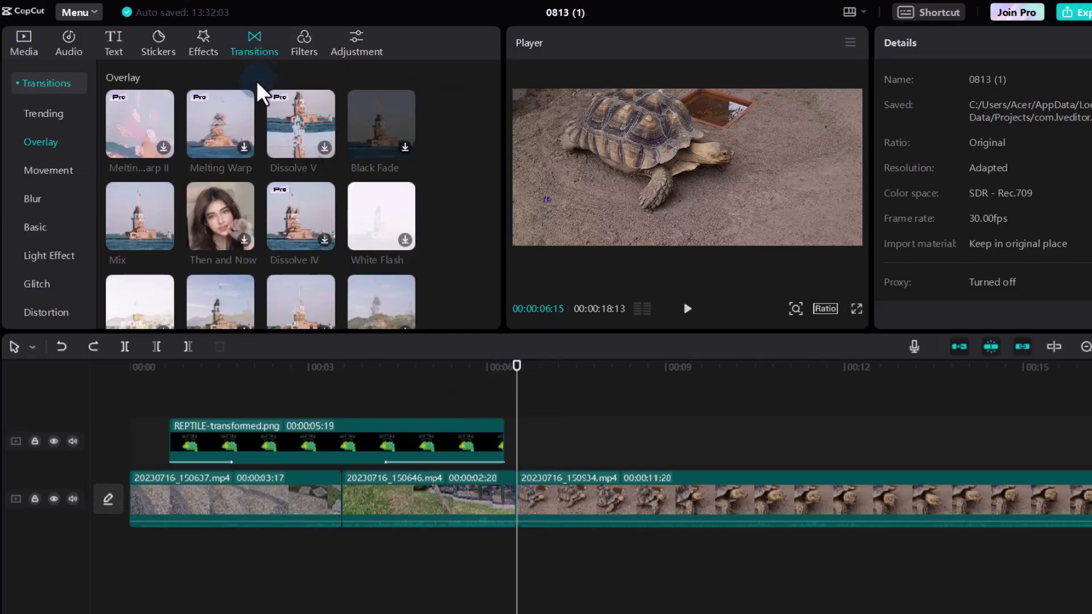
scroll(388, 177, down, 3)
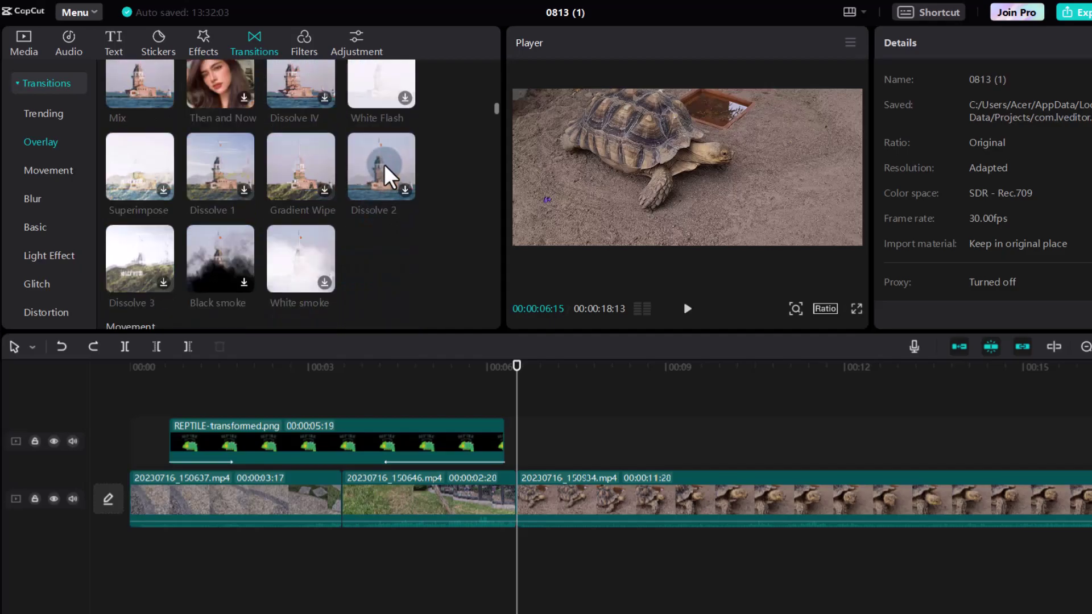
mouse_move(392, 173)
mouse_down()
mouse_move(465, 387)
mouse_move(506, 557)
mouse_move(508, 499)
mouse_up()
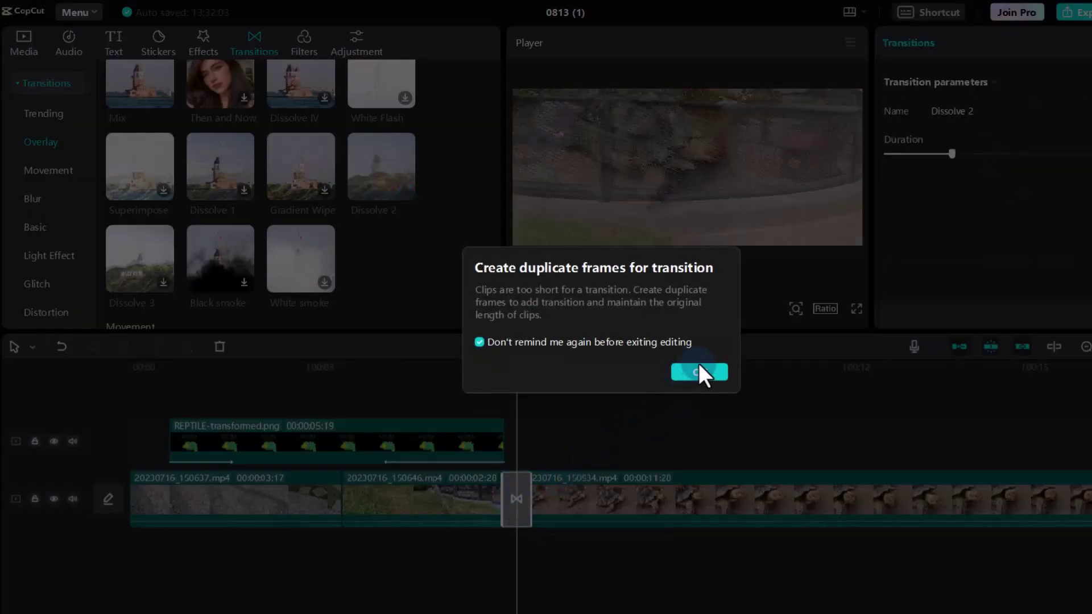
click(698, 371)
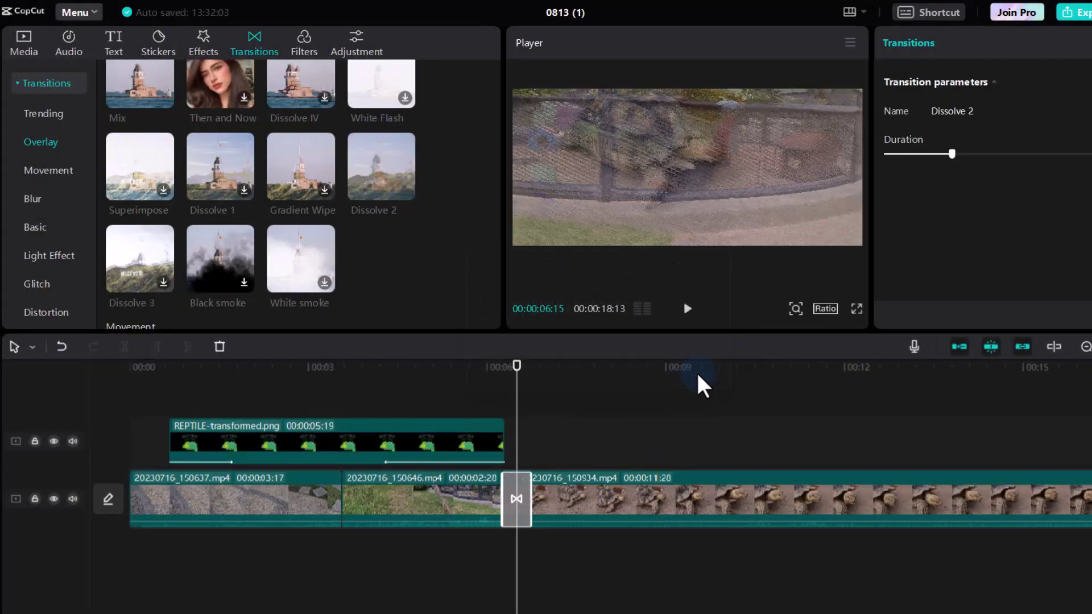
Step: Play the Dissolve 2 transition between the second and third clips twice to check it
click(478, 383)
key(space)
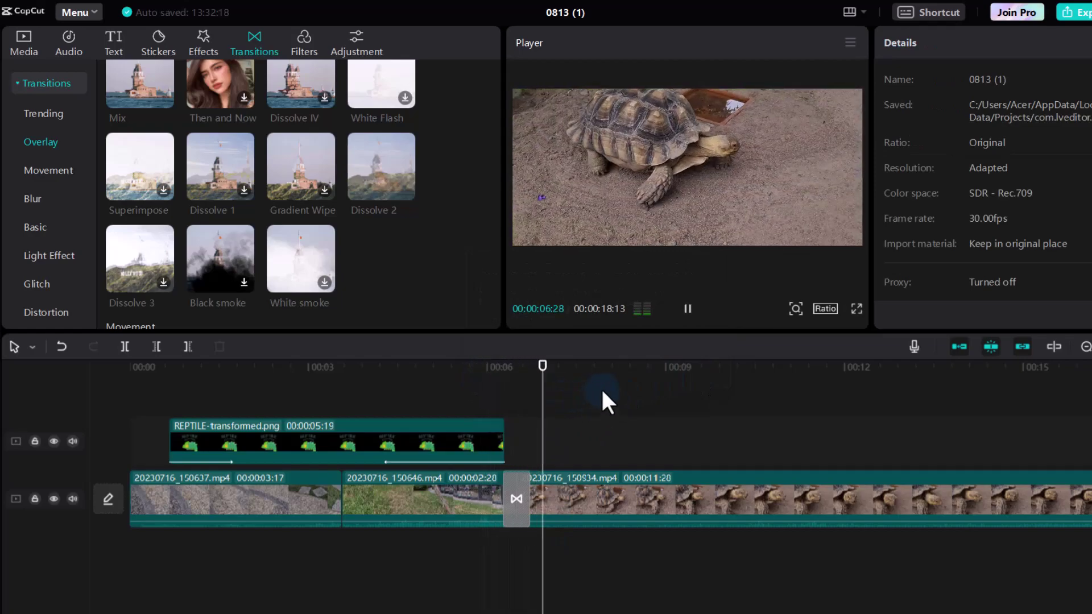
click(469, 384)
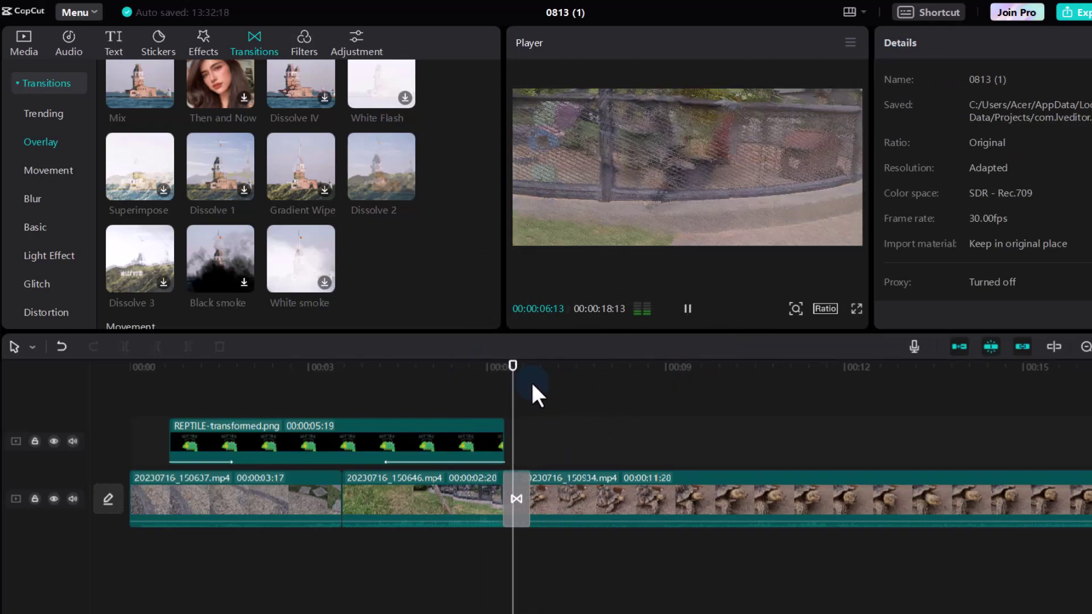
key(space)
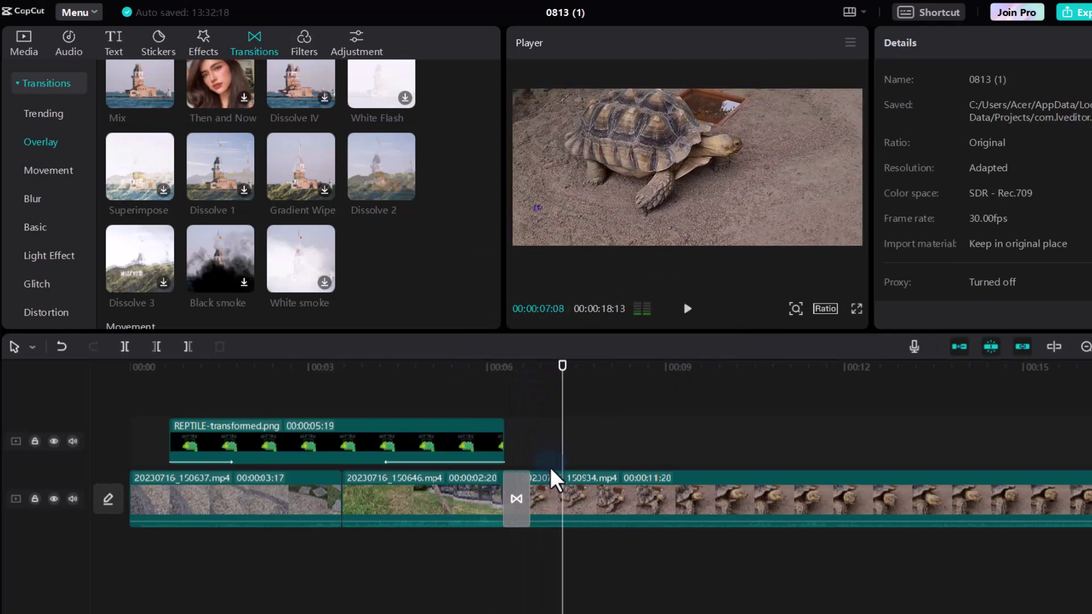
Step: Lengthen the Dissolve 2 transition on the timeline and preview the longer blend into the tortoise clip
click(534, 506)
click(453, 383)
key(space)
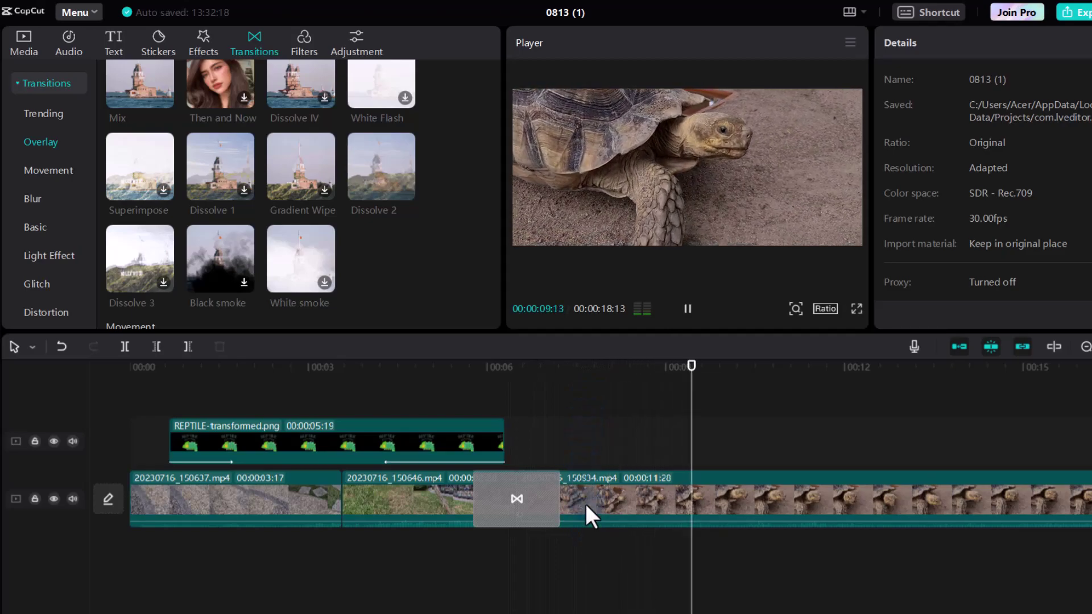
click(707, 475)
click(681, 442)
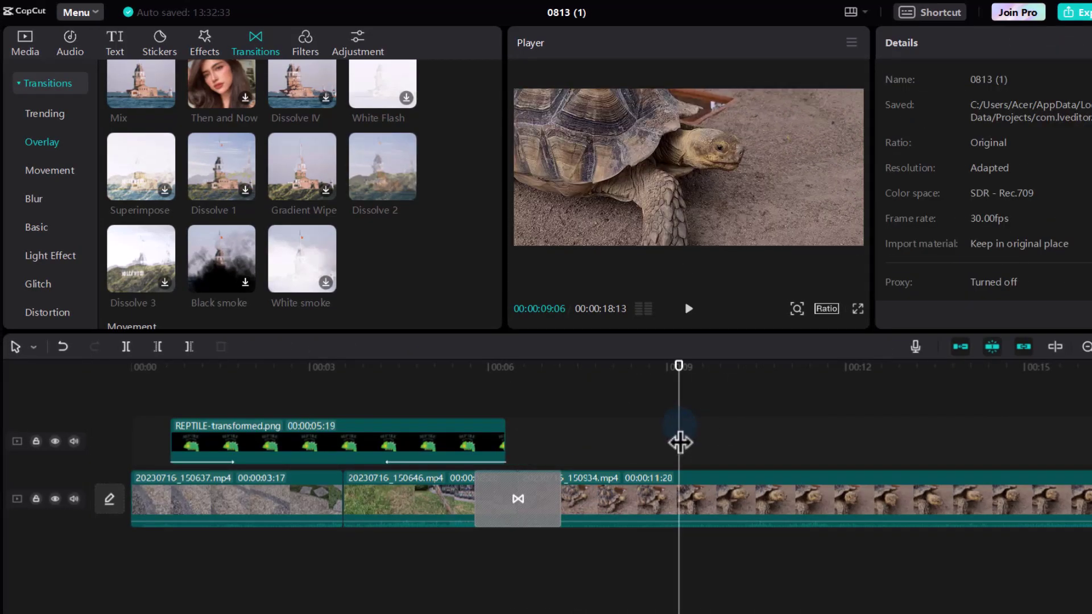
Step: Try the Blu-ray Scanning video effect on the 20230716_150934.mp4 clip, and undo it after previewing
click(628, 511)
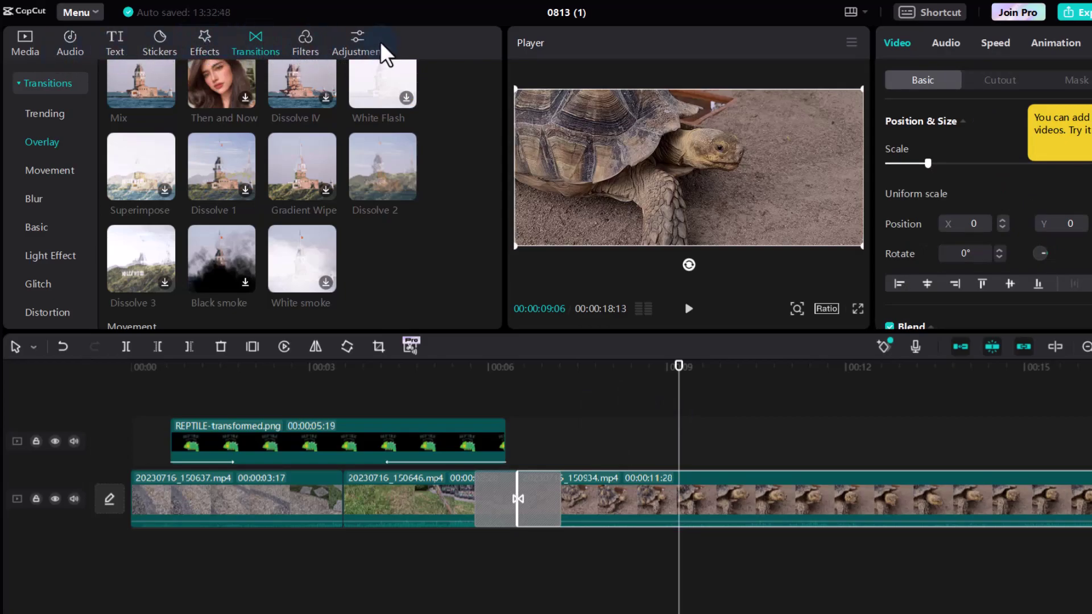
click(205, 44)
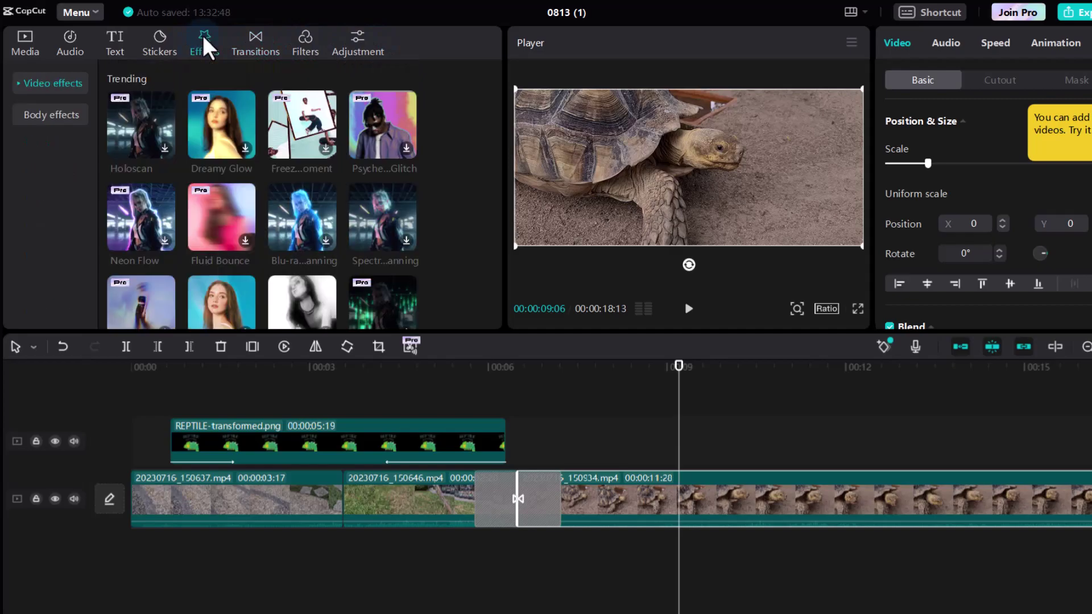
drag(307, 226, 659, 509)
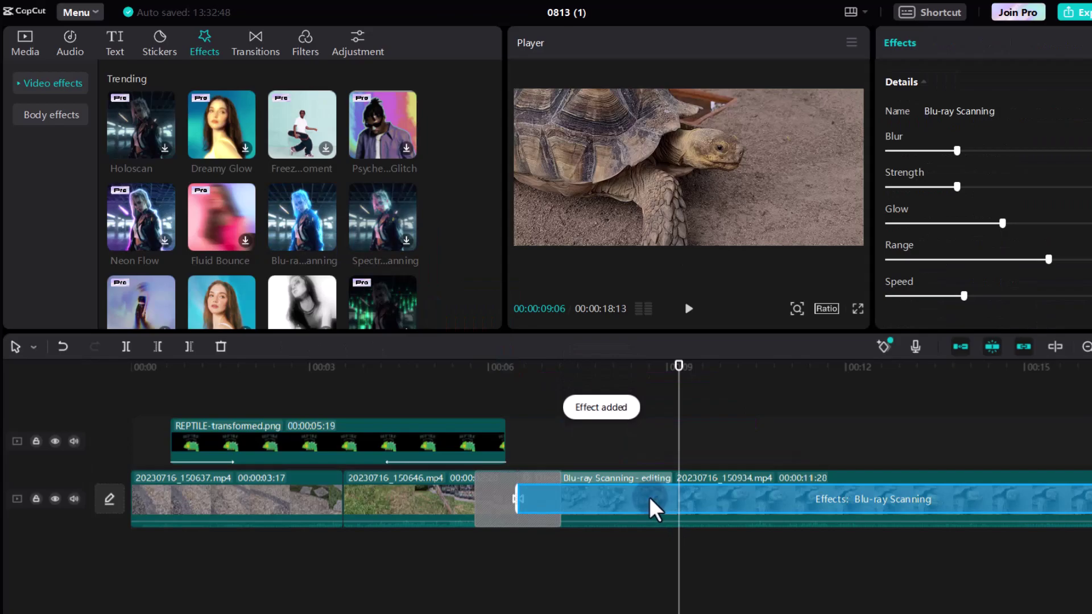
click(604, 368)
key(space)
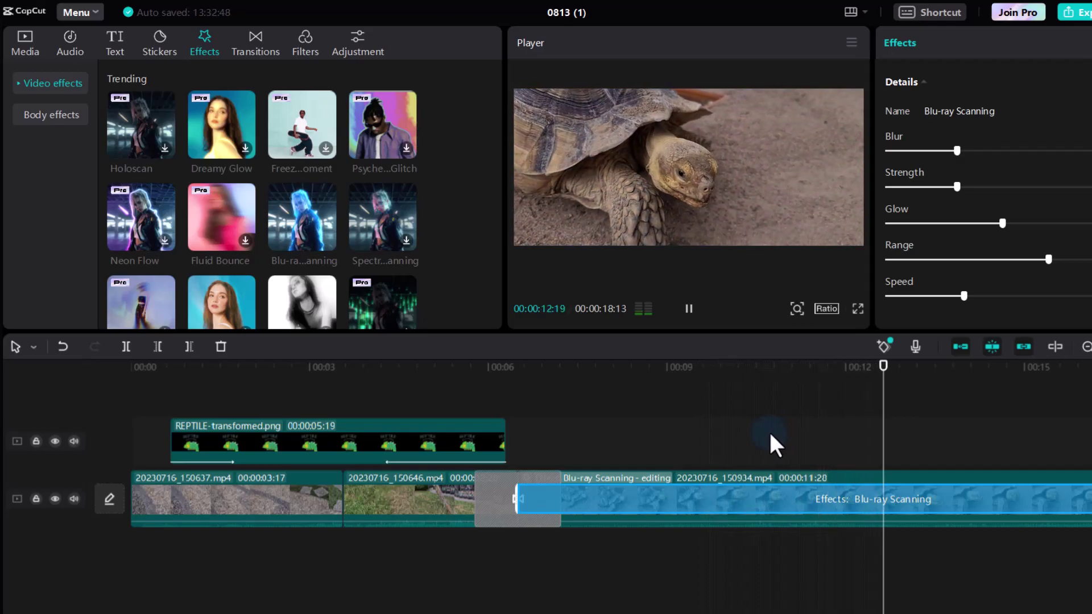
key(space)
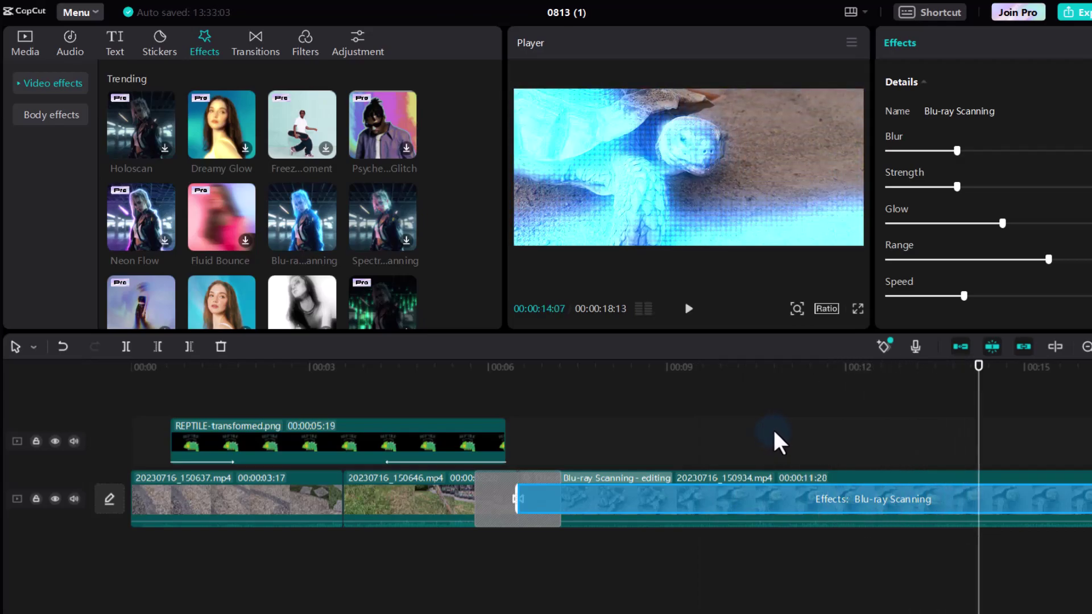
key(ctrl+z)
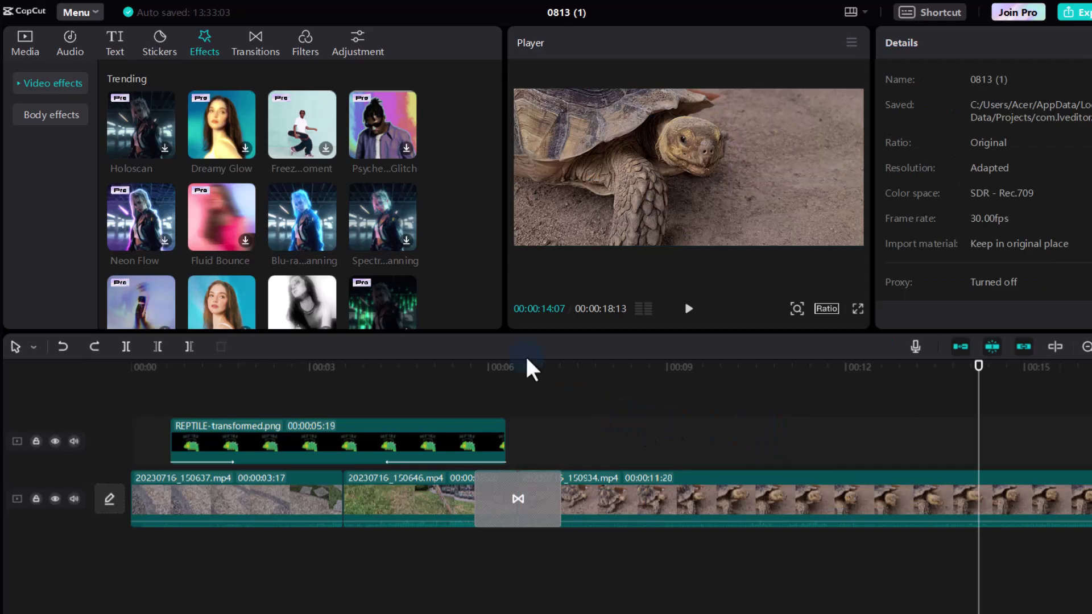
Step: Try the Spectrum Scanning video effect on the 20230716_150934.mp4 clip, and undo it after previewing
scroll(377, 228, down, 3)
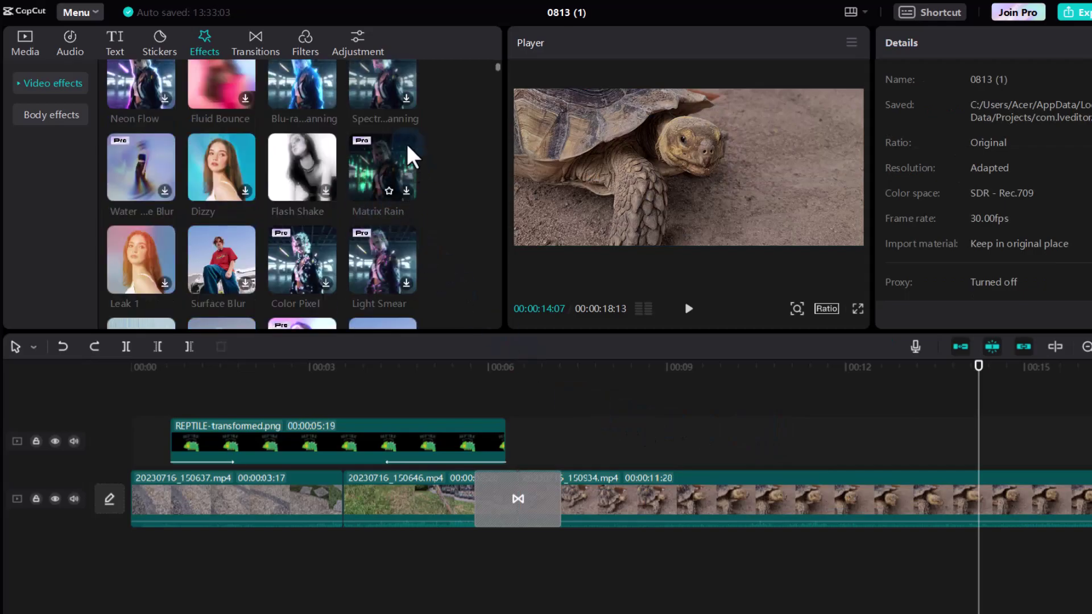
drag(382, 102, 690, 500)
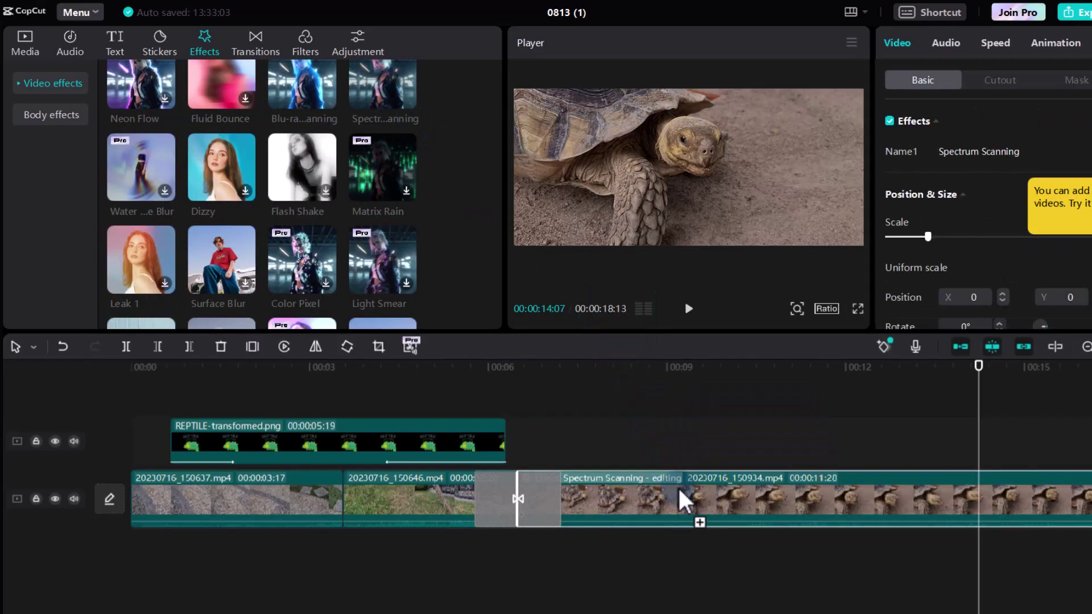
click(551, 377)
key(space)
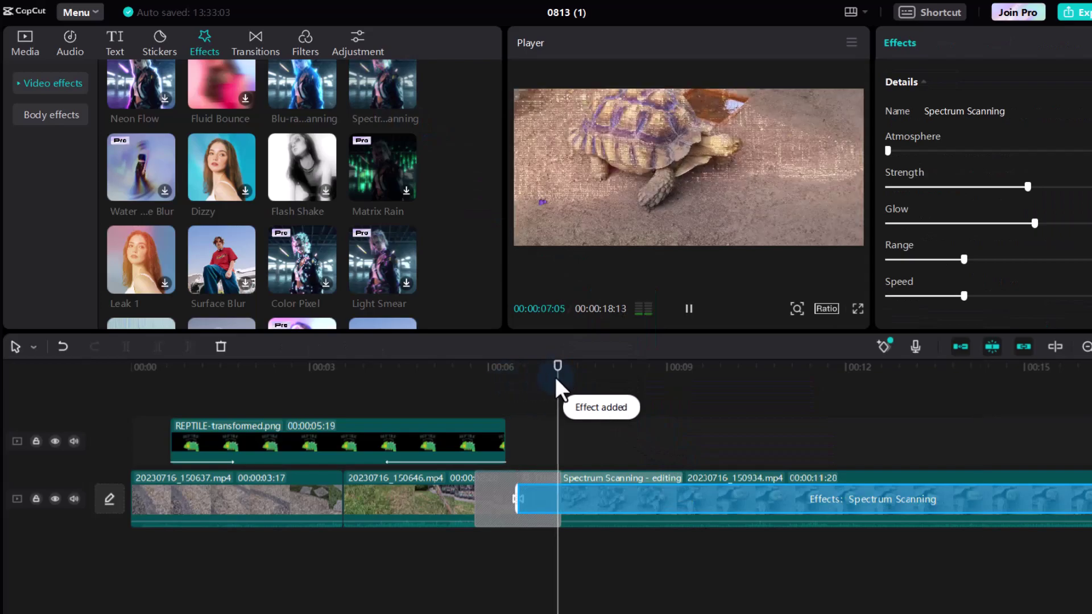
key(ctrl+z)
Step: Try the Surface Blur video effect on the 20230716_150934.mp4 clip, and undo it after previewing
scroll(151, 203, down, 2)
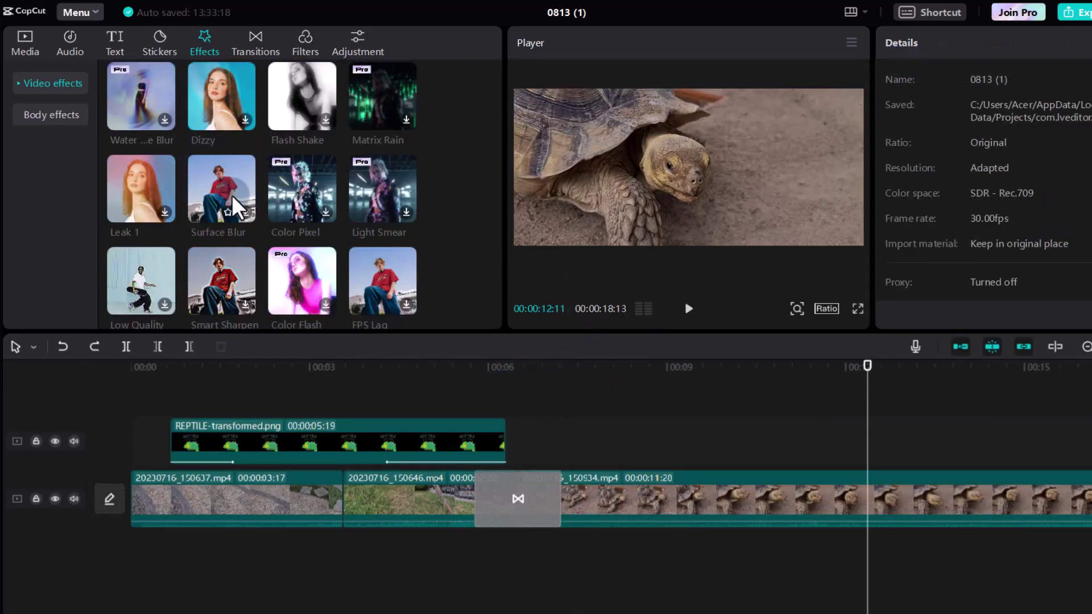
drag(231, 196, 670, 506)
click(543, 369)
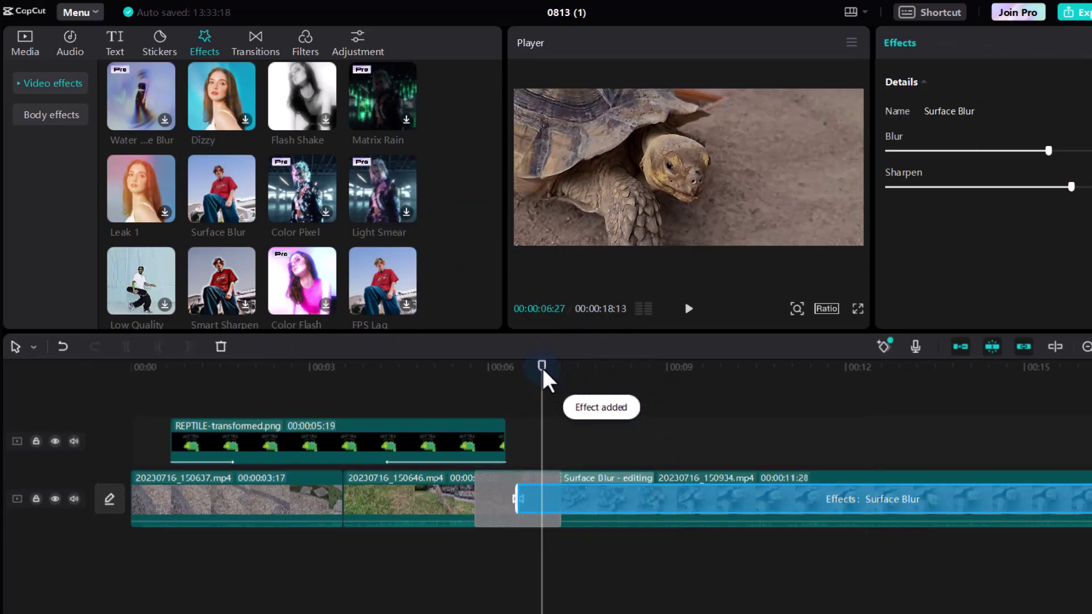
key(space)
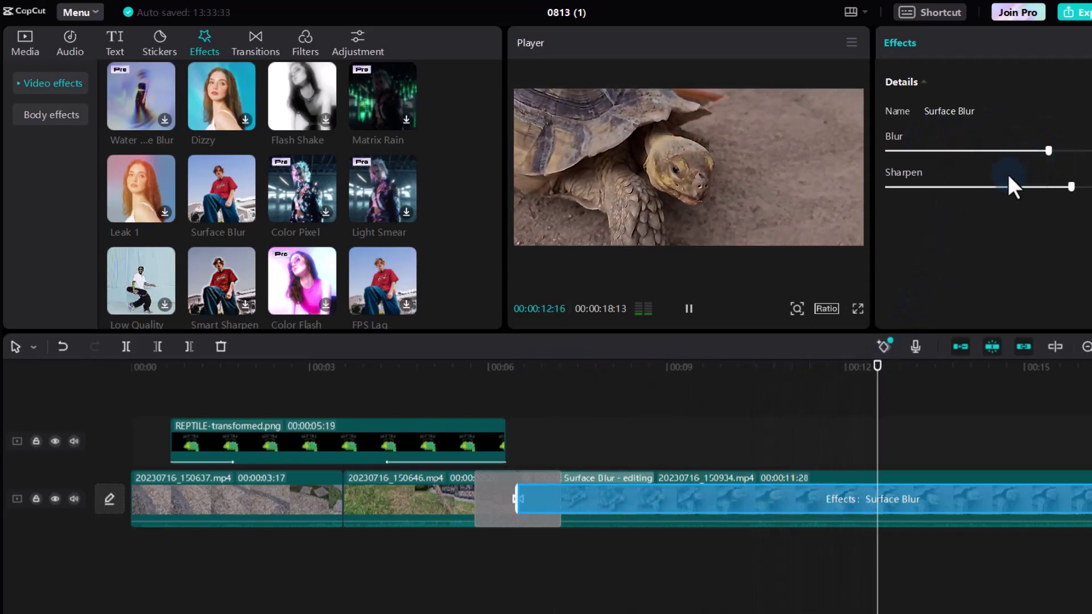
key(space)
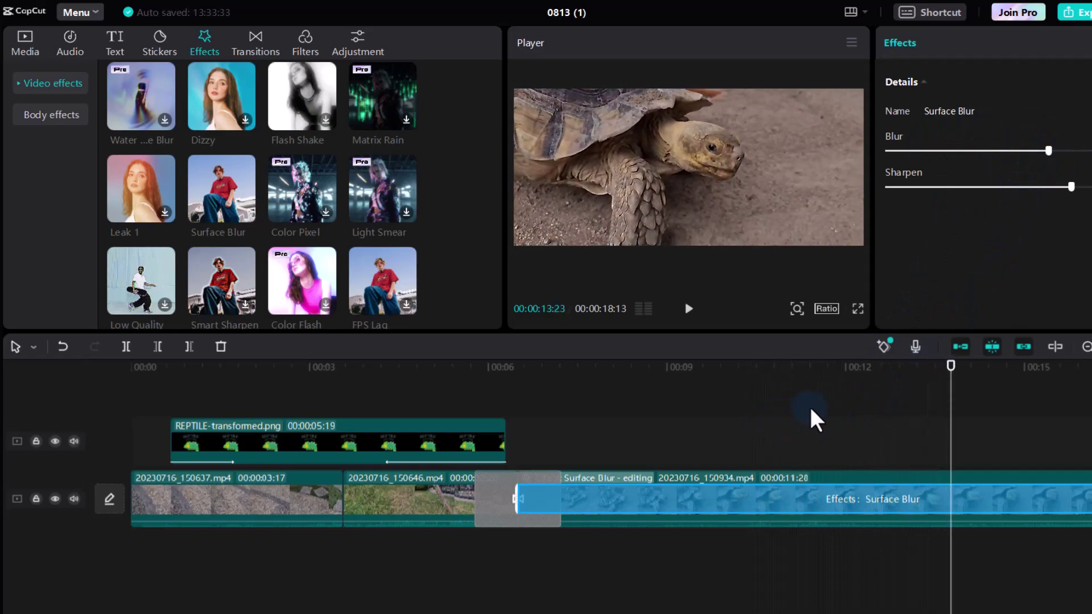
key(ctrl+z)
Step: Try the Shake video effect on the 20230716_150934.mp4 clip, and undo it after previewing
scroll(353, 182, down, 4)
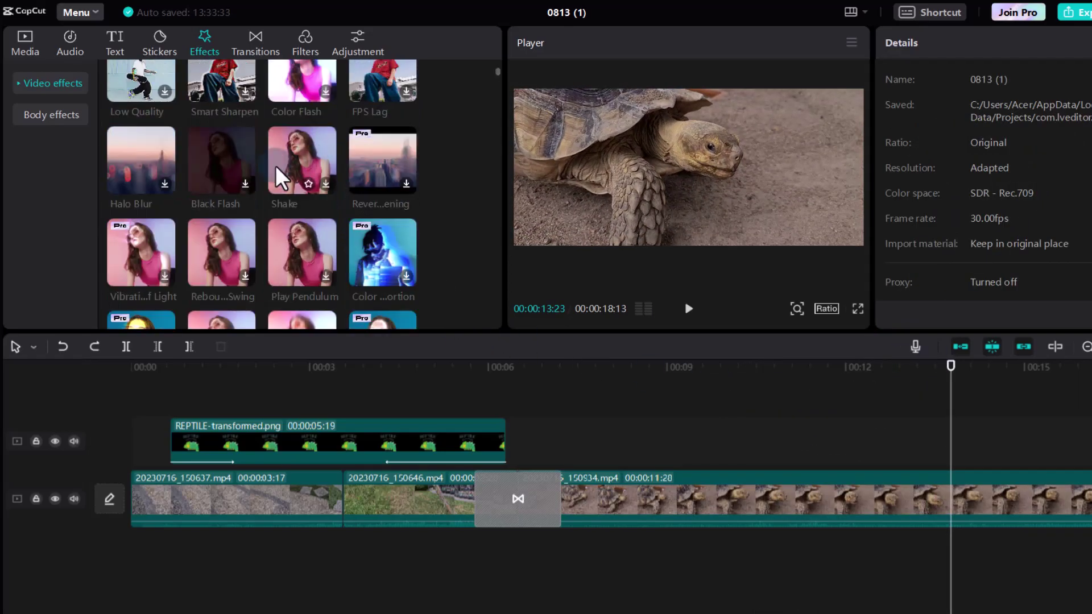
drag(287, 171, 616, 512)
click(515, 370)
key(space)
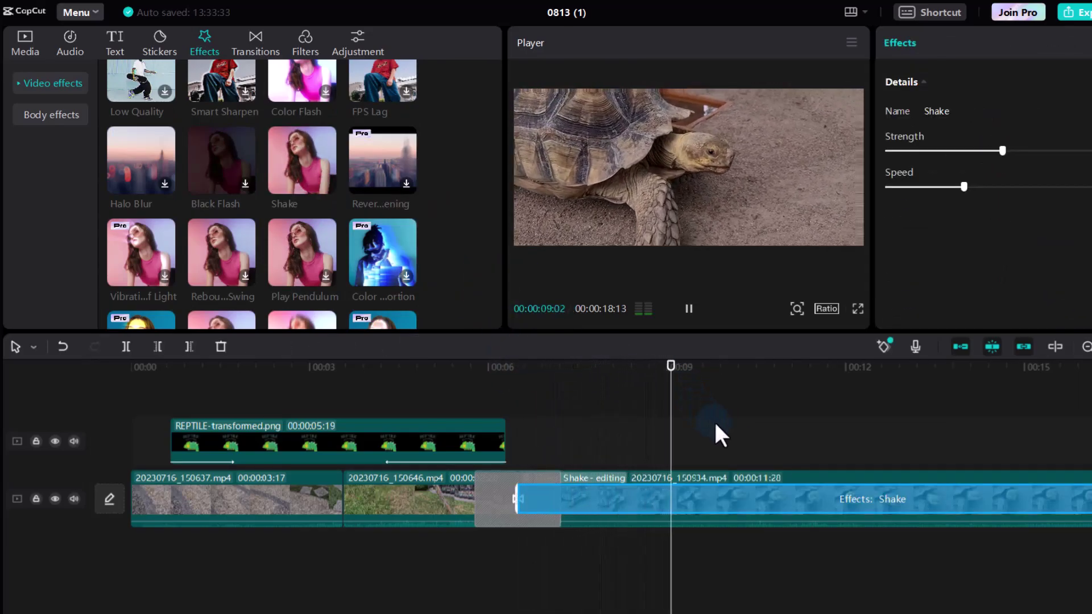
key(ctrl+z)
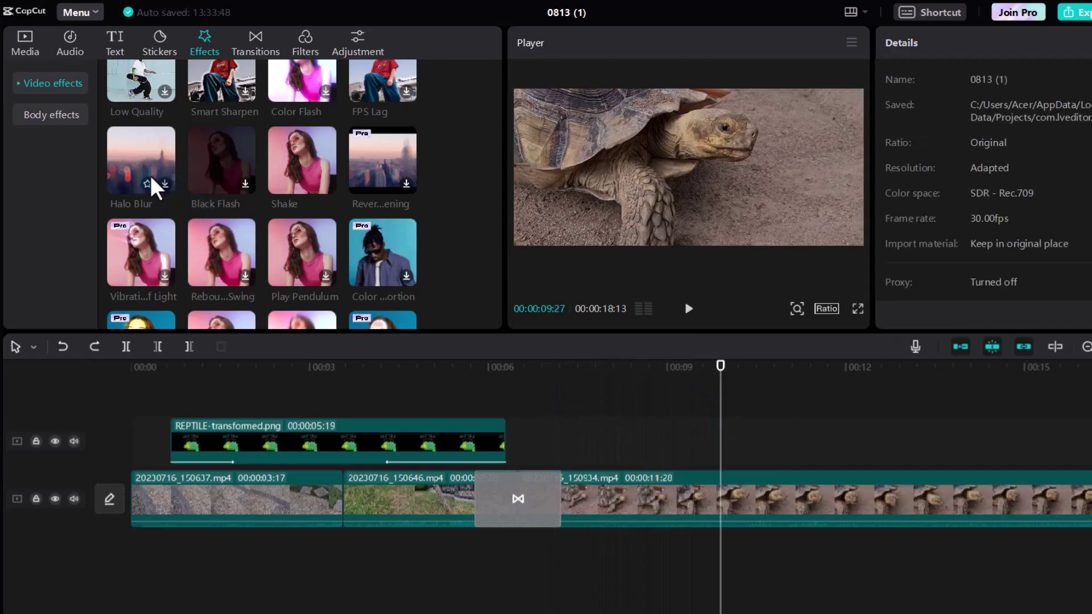
Step: Try the Halo Blur video effect on the 20230716_150934.mp4 clip, and undo it after previewing
drag(143, 172, 659, 515)
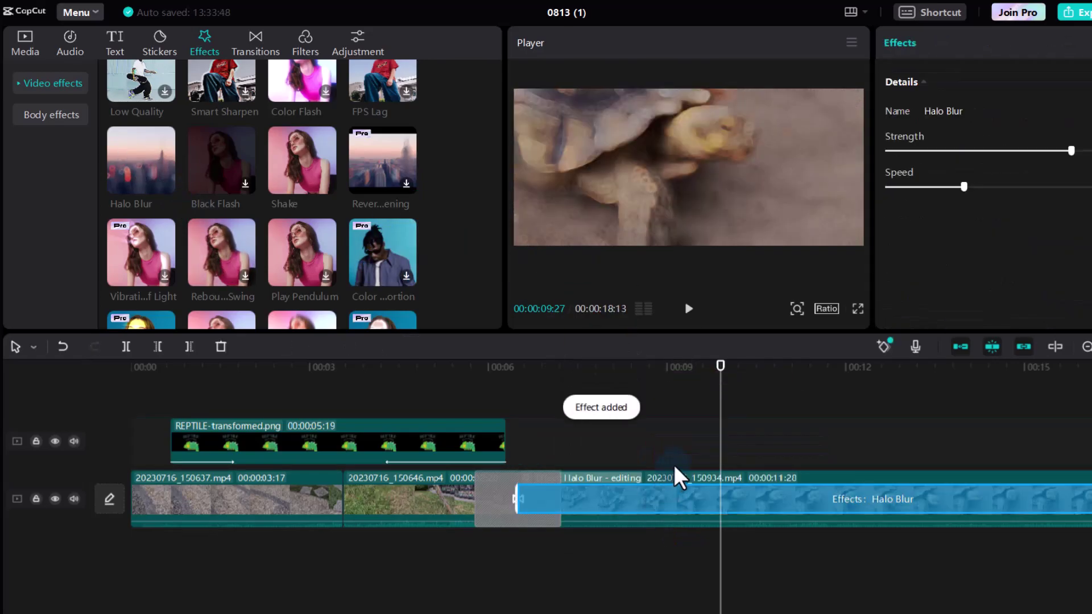
key(space)
key(ctrl+z)
scroll(224, 134, down, 5)
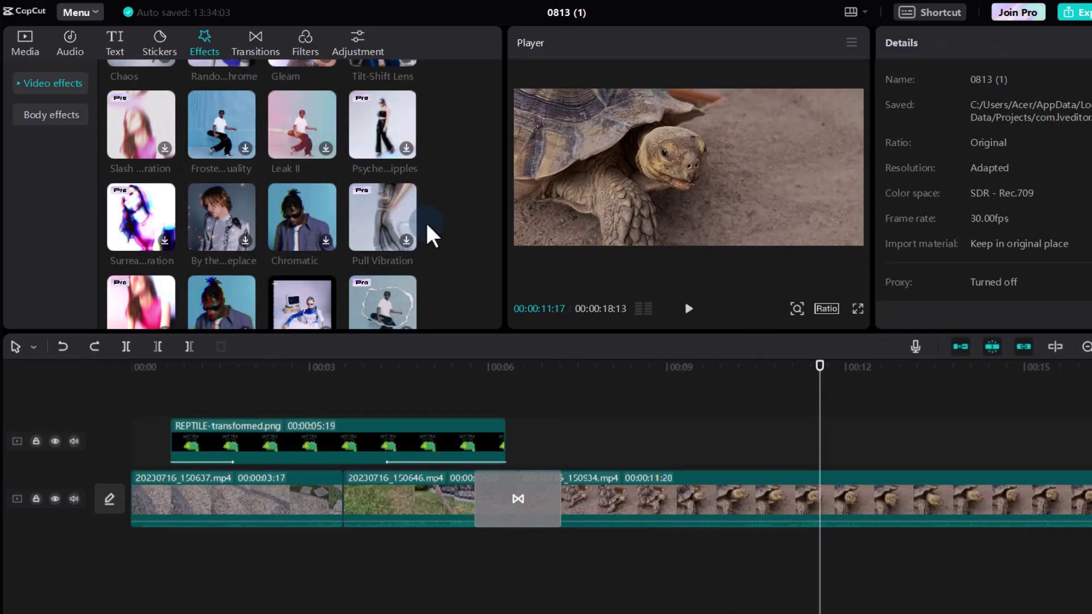
Step: Apply the Tan filter to the 20230716_150934.mp4 clip and play it from just before the transition
click(305, 46)
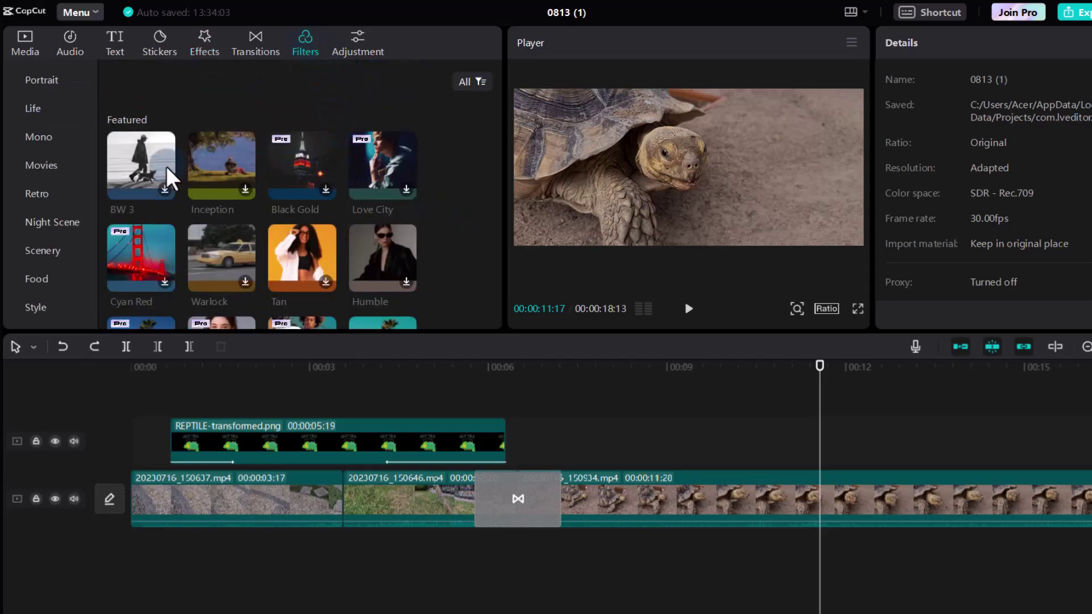
click(492, 495)
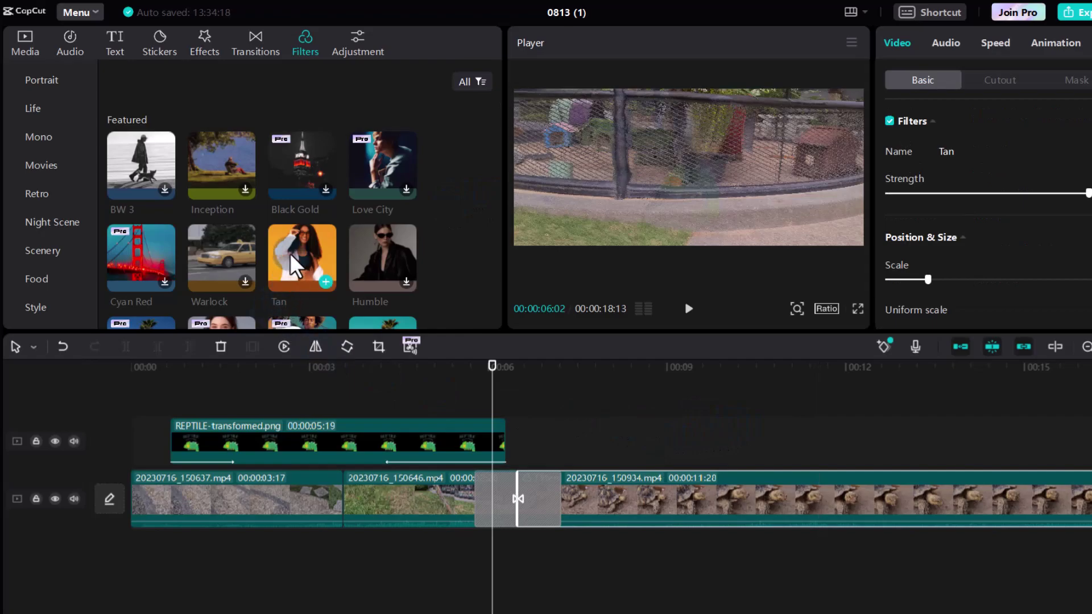
key(space)
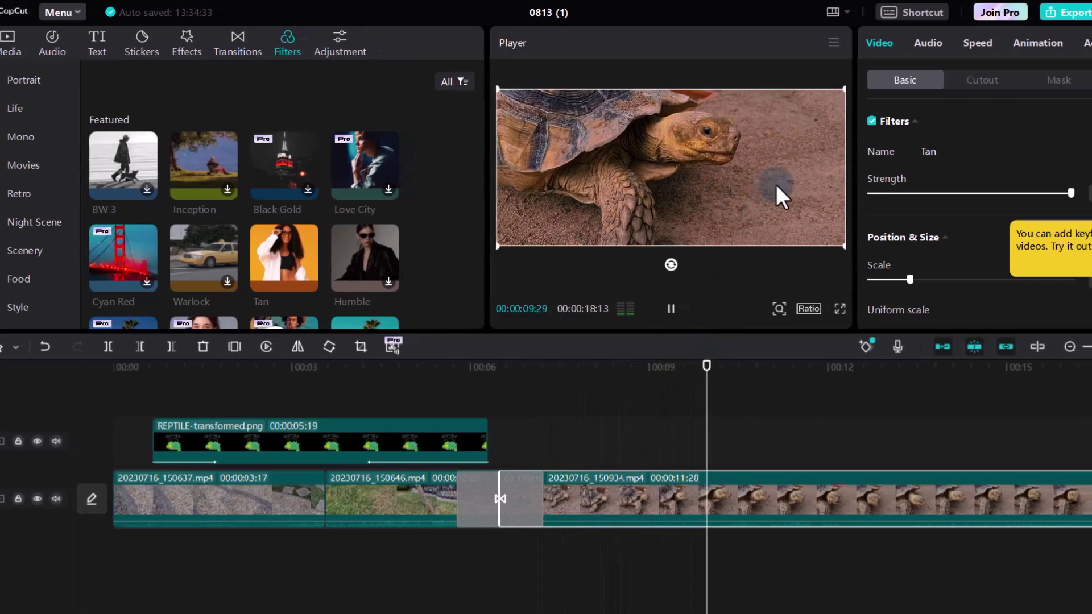
Step: Try different strengths for the Tan filter on the tortoise clip, including 61, and preview the look
drag(1071, 193, 992, 193)
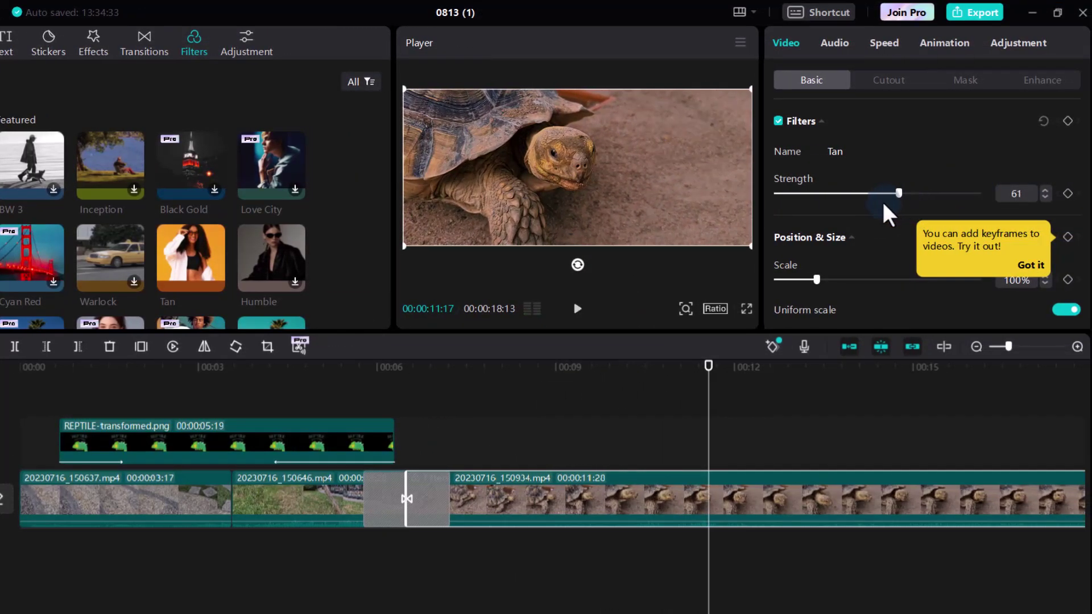
drag(883, 203, 962, 197)
drag(732, 199, 874, 197)
key(space)
key(space)
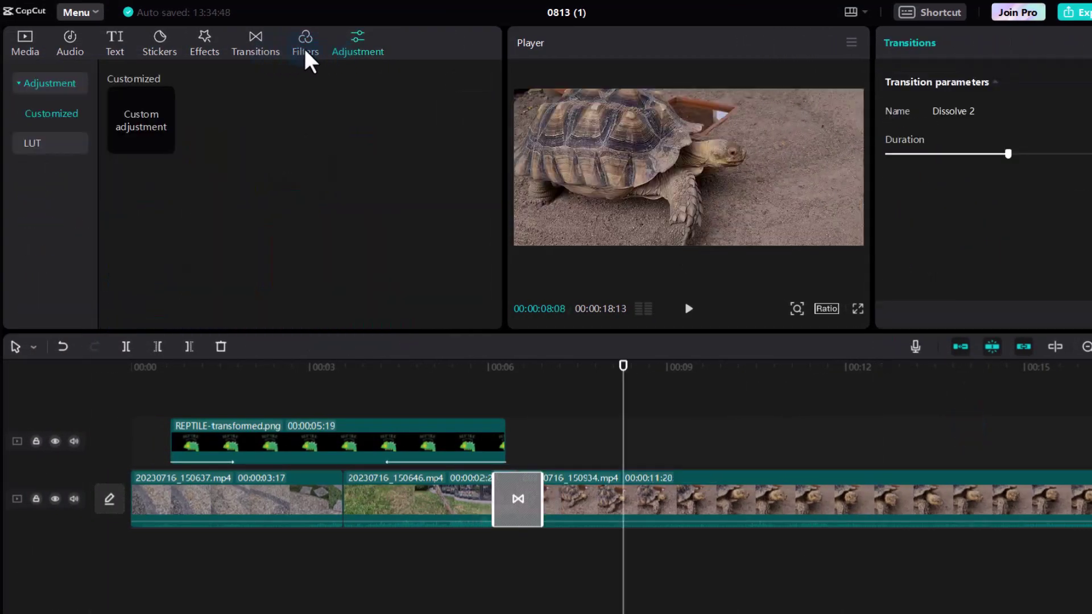
Step: Try adding a custom adjustment layer above the 20230716_150934.mp4 clip and select it
click(307, 56)
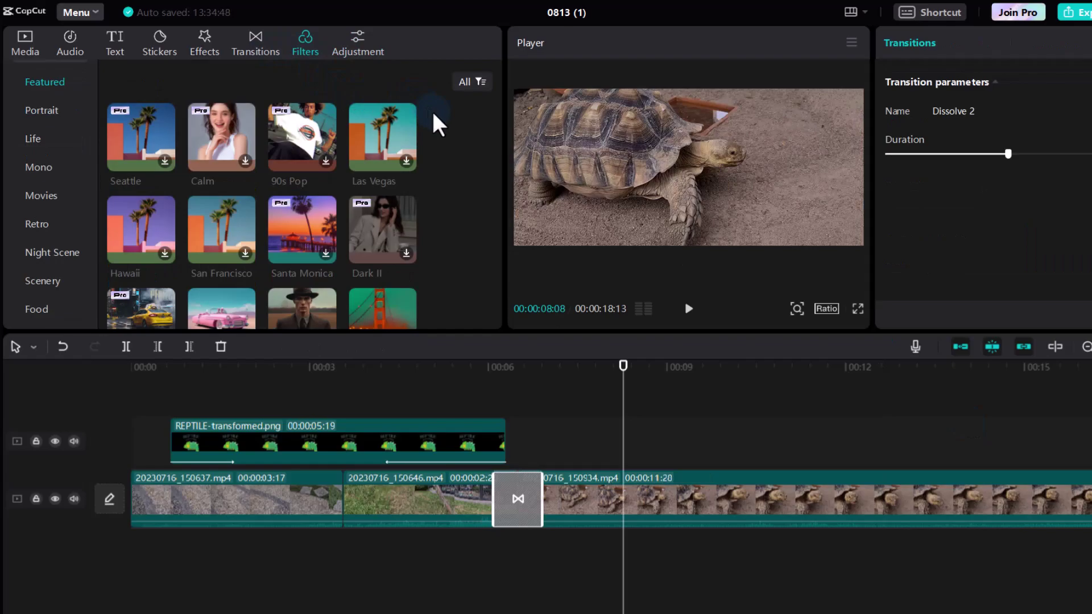
click(348, 57)
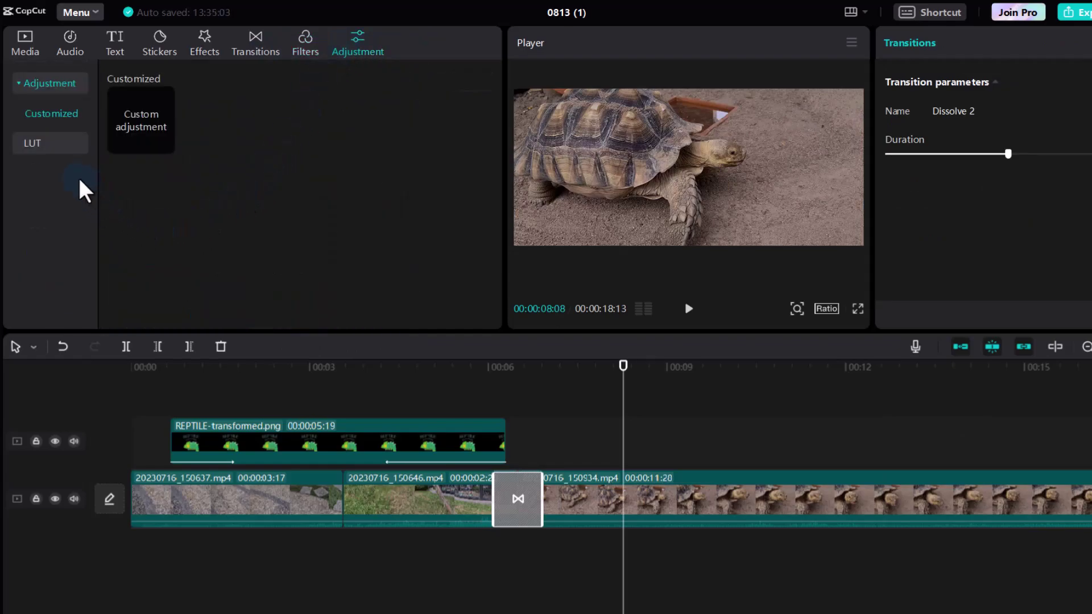
click(38, 147)
click(136, 128)
drag(137, 128, 689, 396)
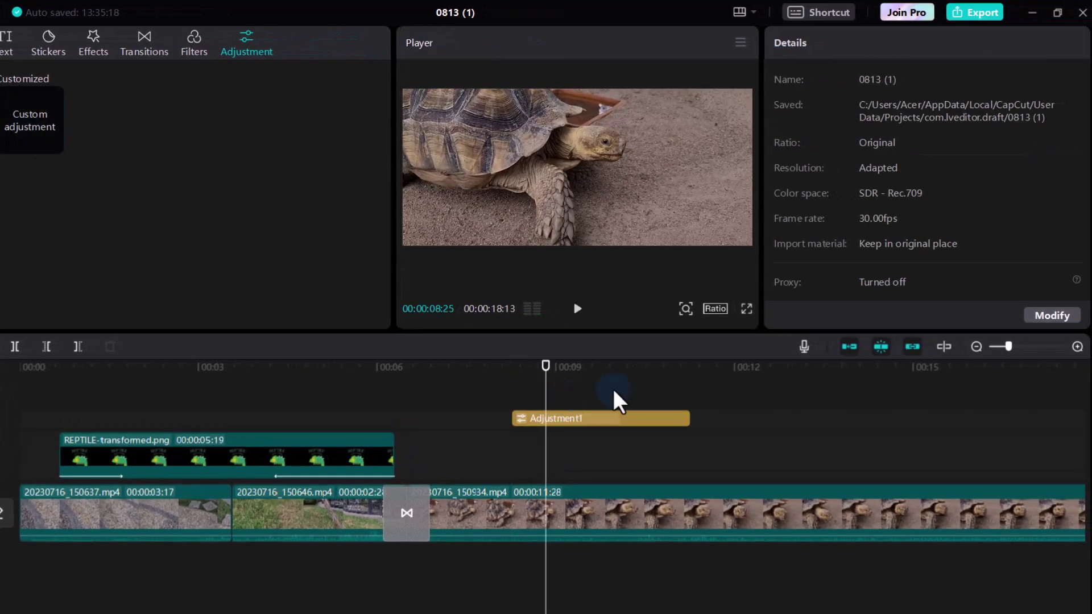
click(626, 430)
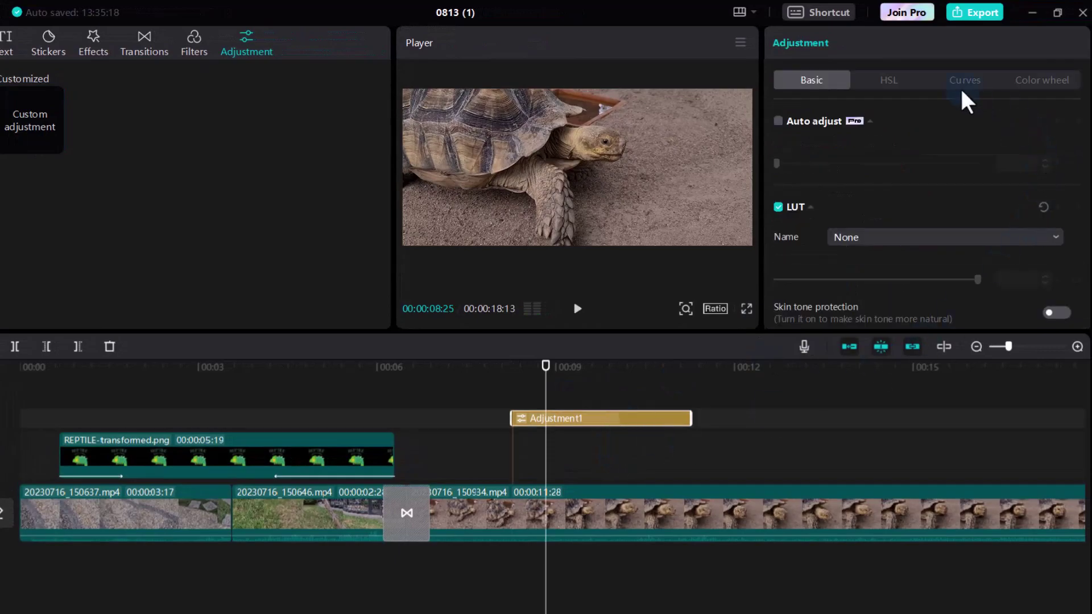
Step: Try shifting three of the basic color adjustments on the custom adjustment layer
scroll(927, 221, down, 6)
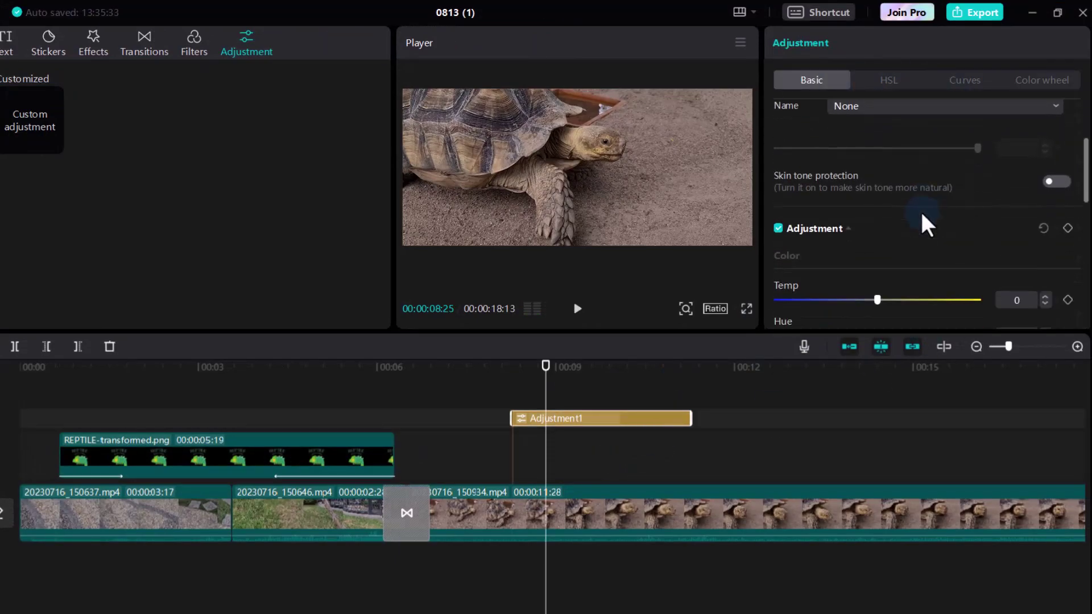
drag(877, 115, 935, 114)
drag(874, 152, 850, 152)
drag(903, 190, 919, 193)
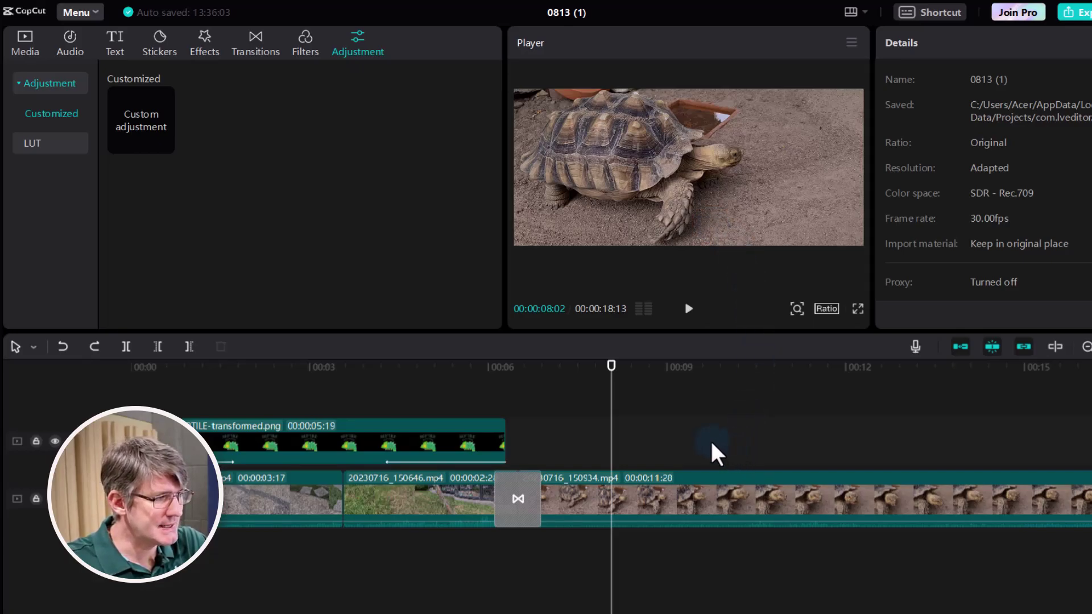
Step: Preview several Luminance text effects over the video, including the yellow, purple, red, pink and pale lavender glow styles
click(119, 54)
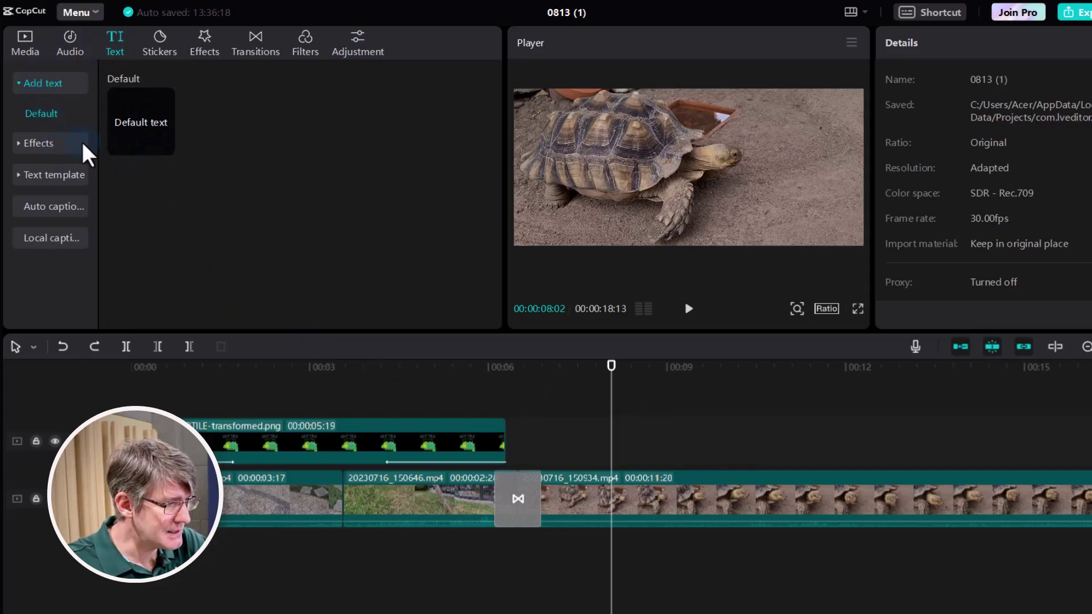
click(61, 146)
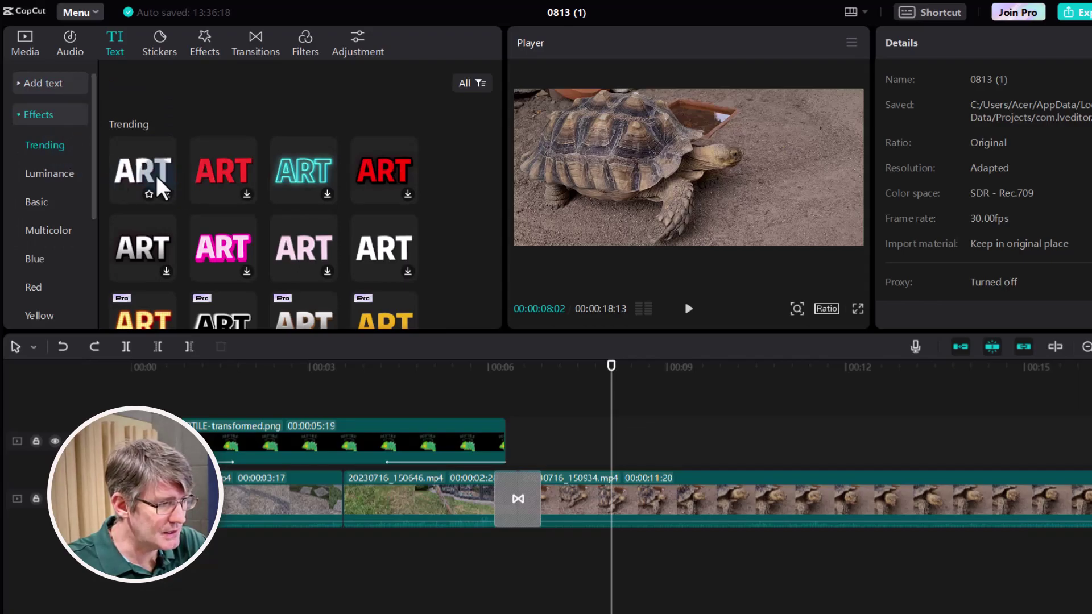
scroll(159, 182, down, 5)
click(303, 247)
click(393, 243)
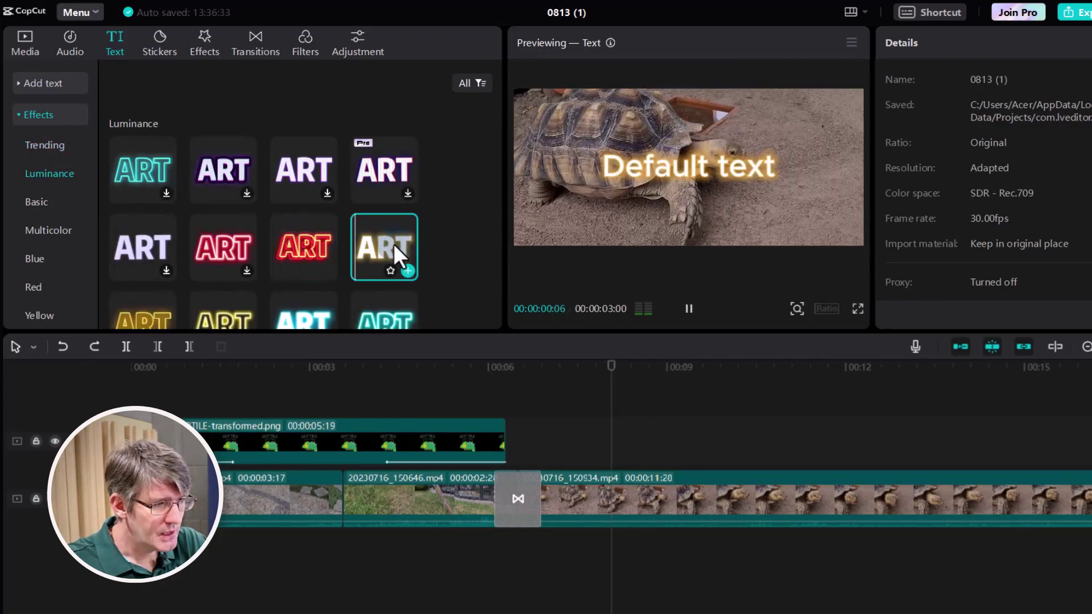
click(304, 219)
click(293, 167)
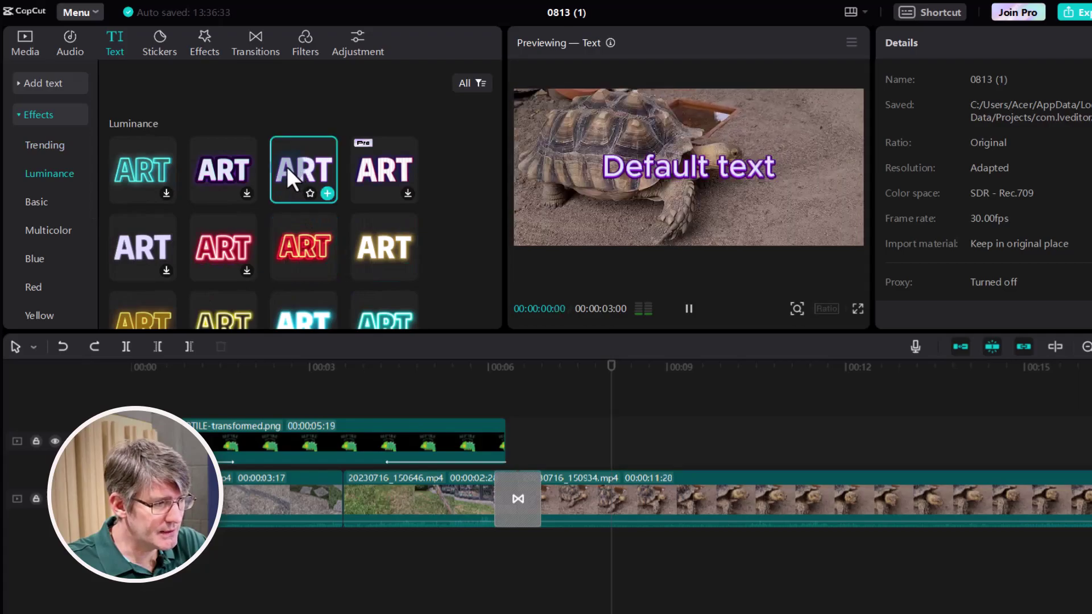
click(309, 247)
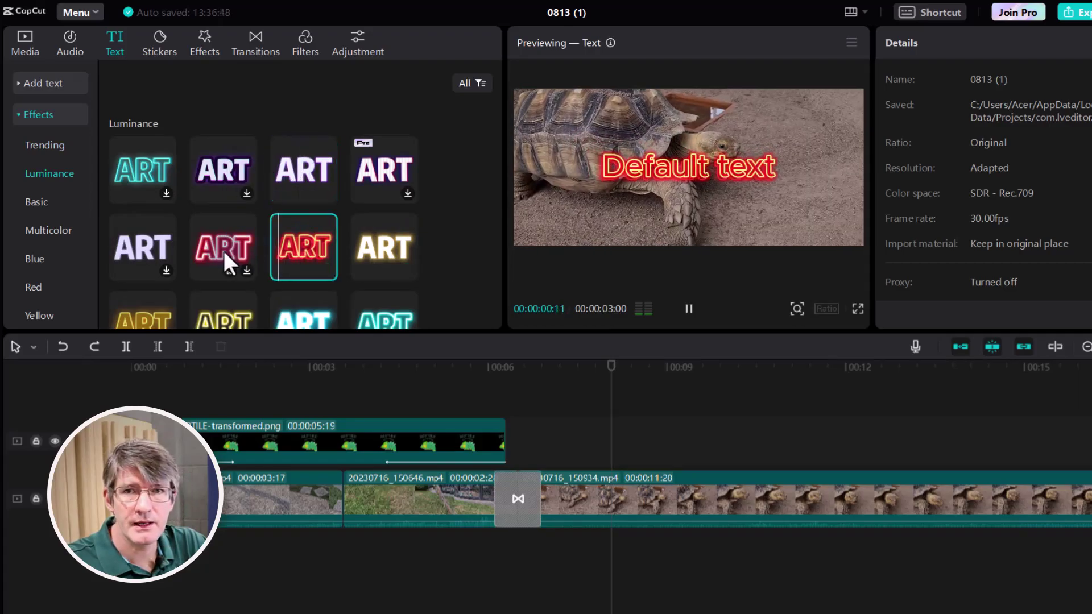
click(221, 251)
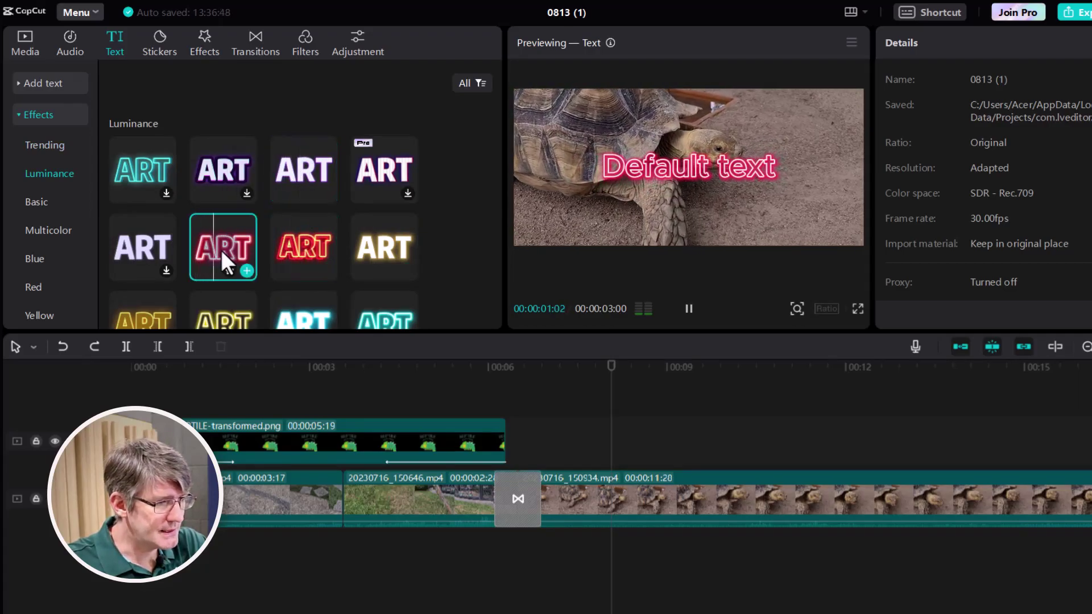
click(155, 241)
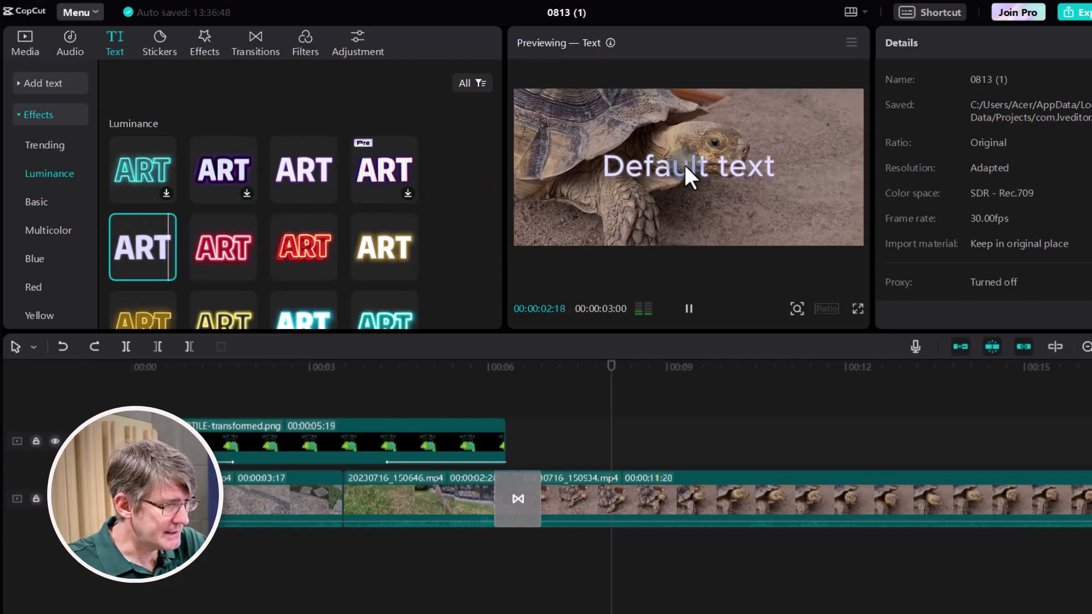
Step: Add the pale lavender Luminance text effect above the tortoise clip at about 8 seconds and change its text to "Sulcata Tortoise"
mouse_move(146, 257)
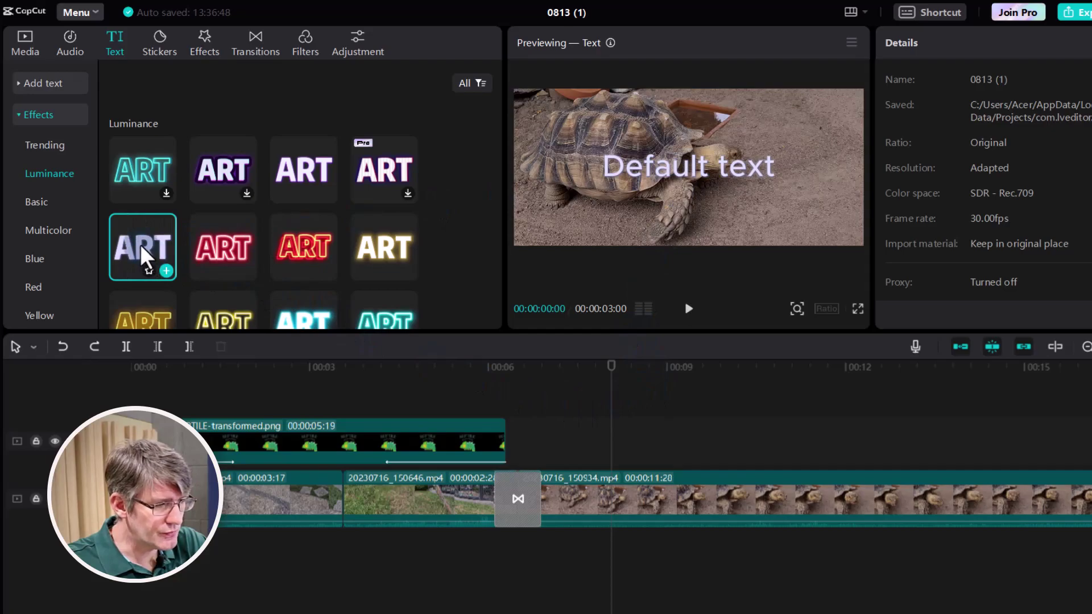
drag(146, 247, 614, 455)
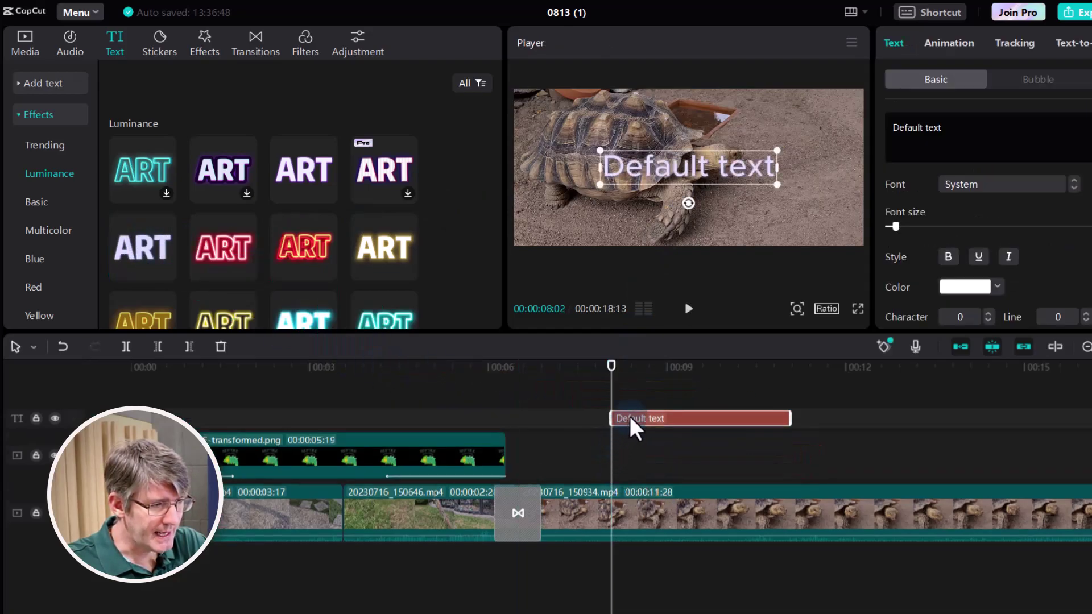
double_click(689, 171)
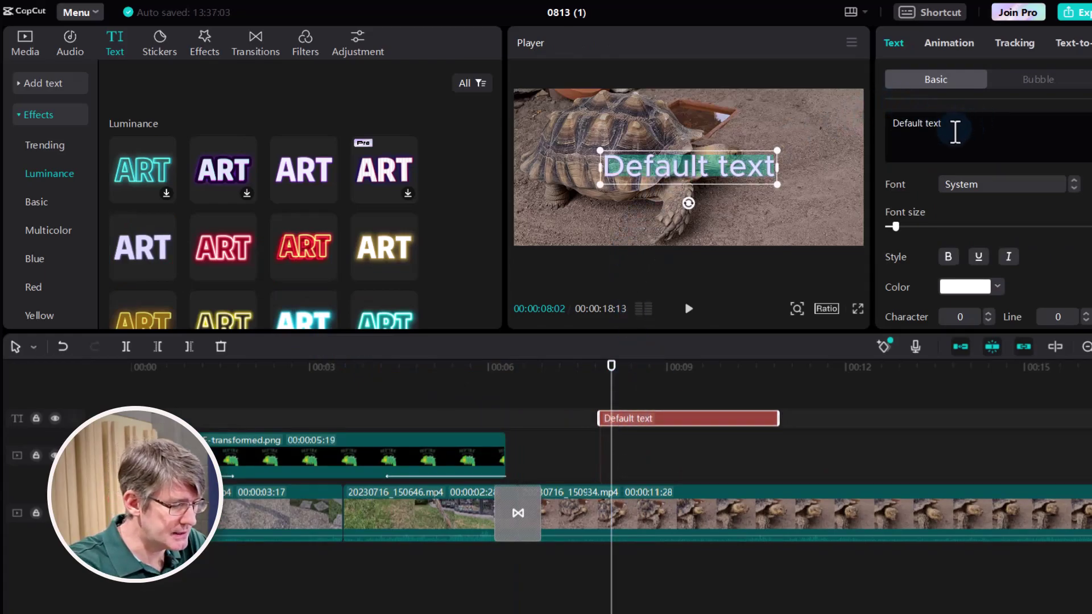
text(Sulcata Tortoise)
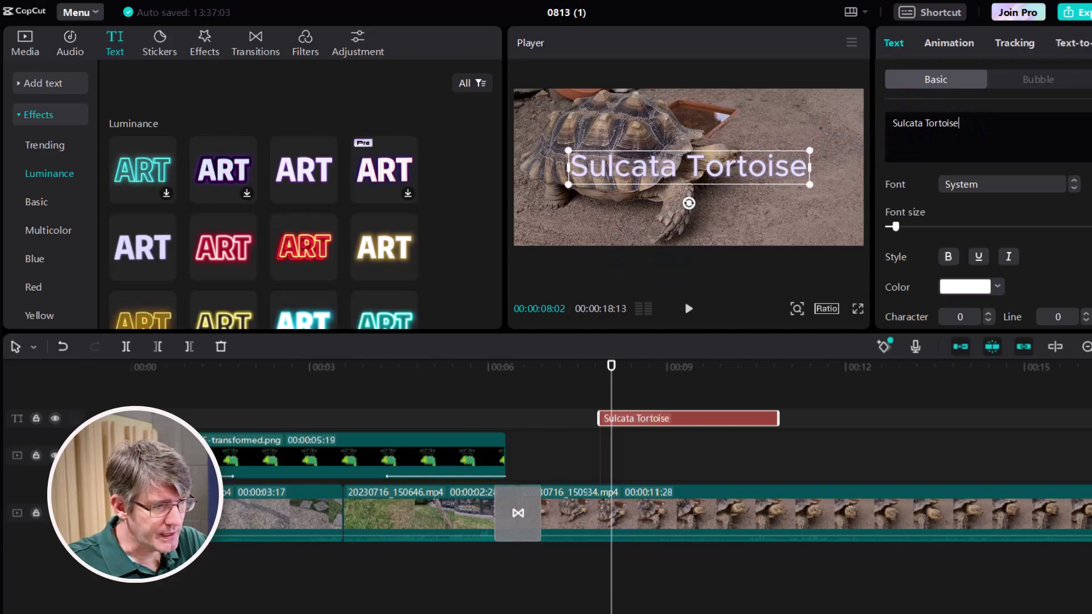
Step: Move the "Sulcata Tortoise" title to the lower part of the video frame and check it at about 9 seconds
drag(709, 176, 710, 230)
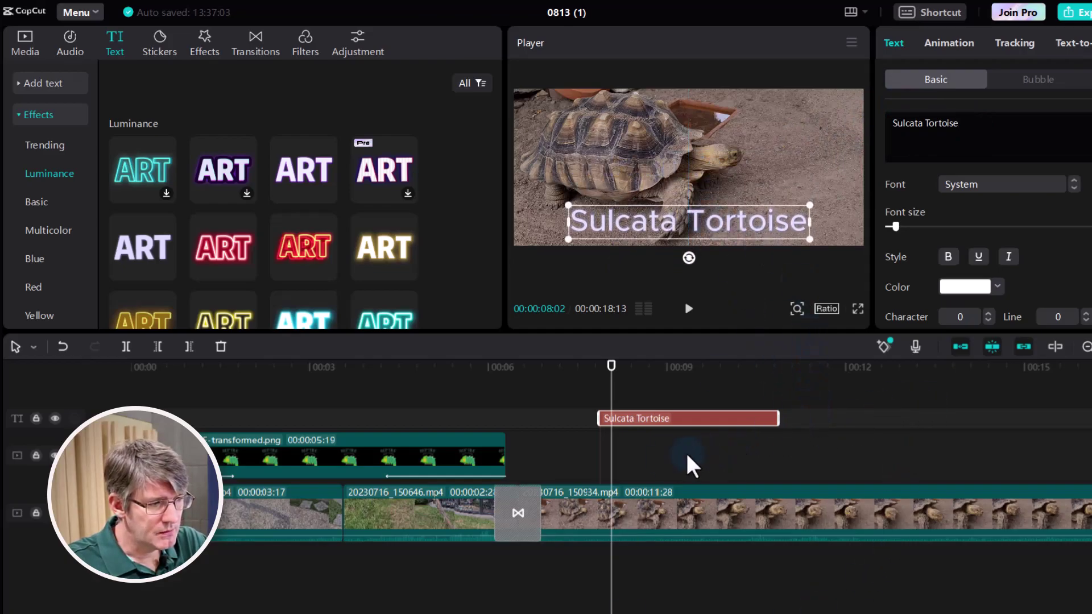
click(589, 398)
click(665, 396)
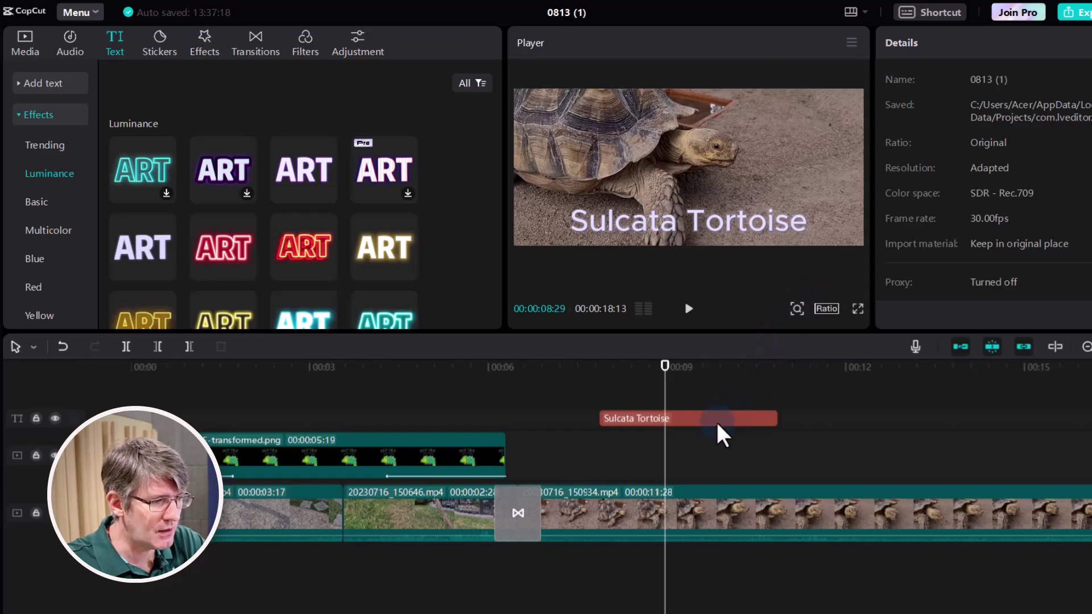
Step: Apply the Typewriter In animation to the "Sulcata Tortoise" title with a duration of 1.6s and preview it
click(696, 423)
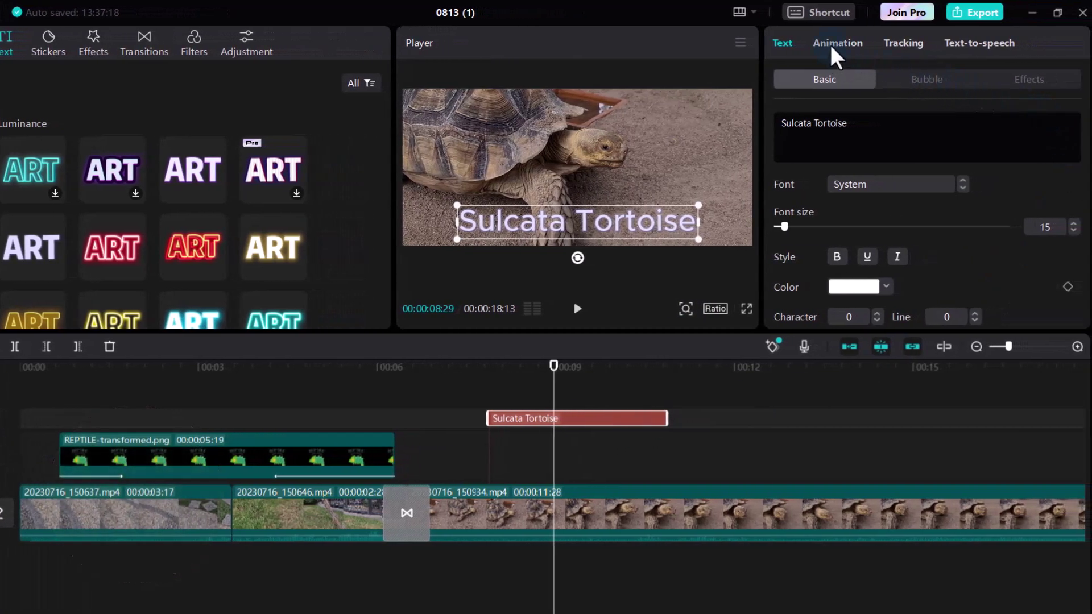
click(832, 51)
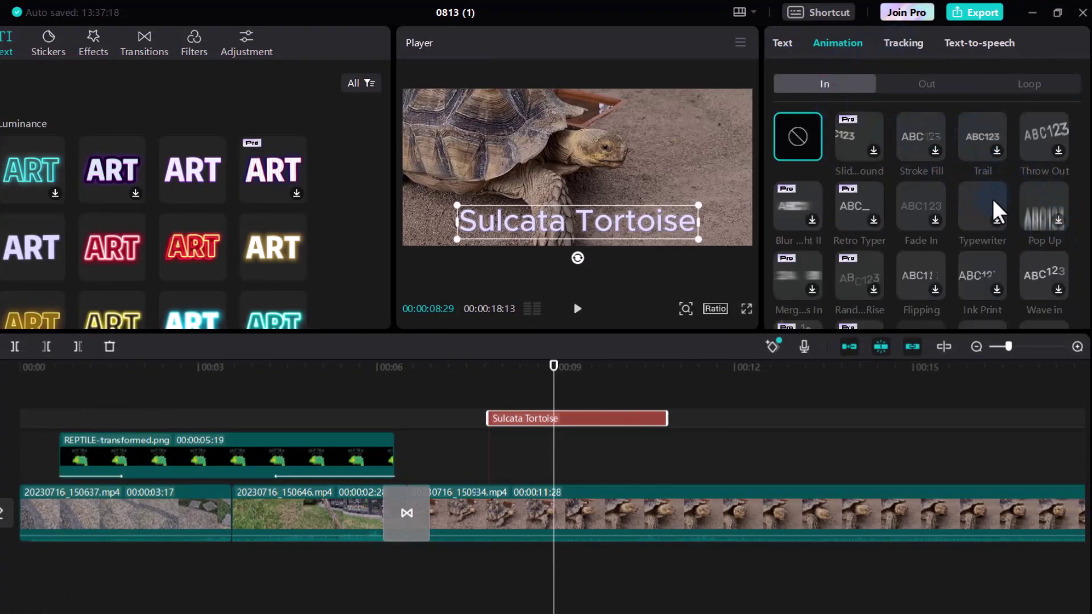
click(978, 206)
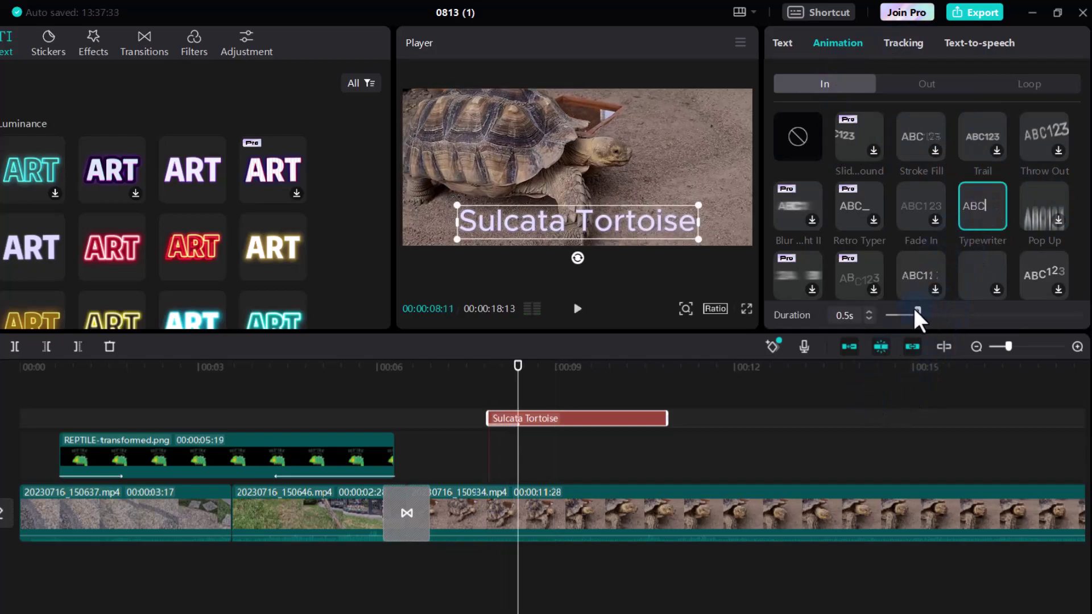
drag(917, 312, 981, 317)
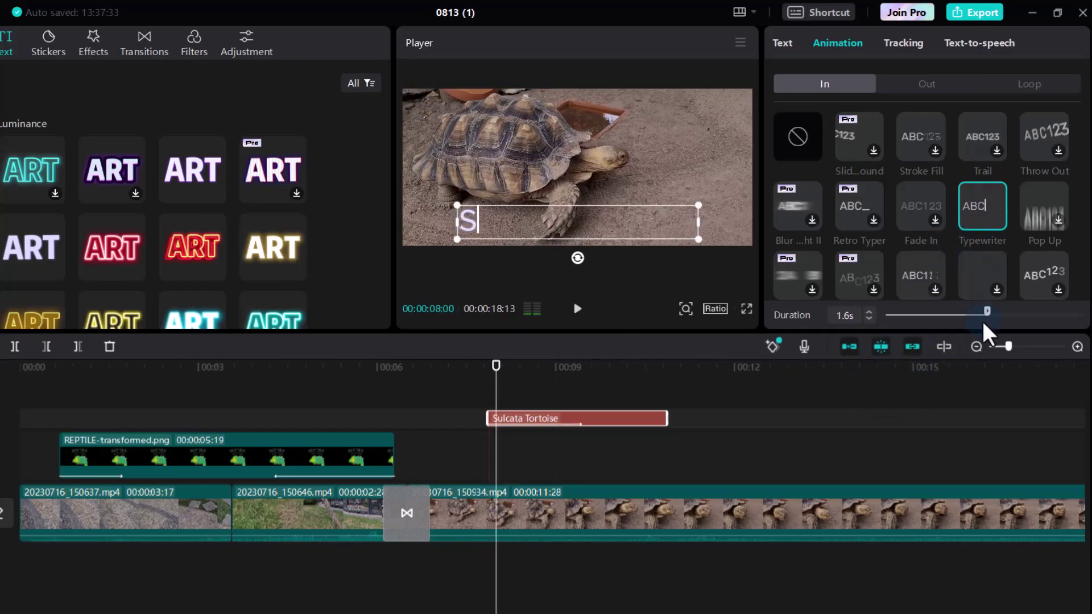
key(space)
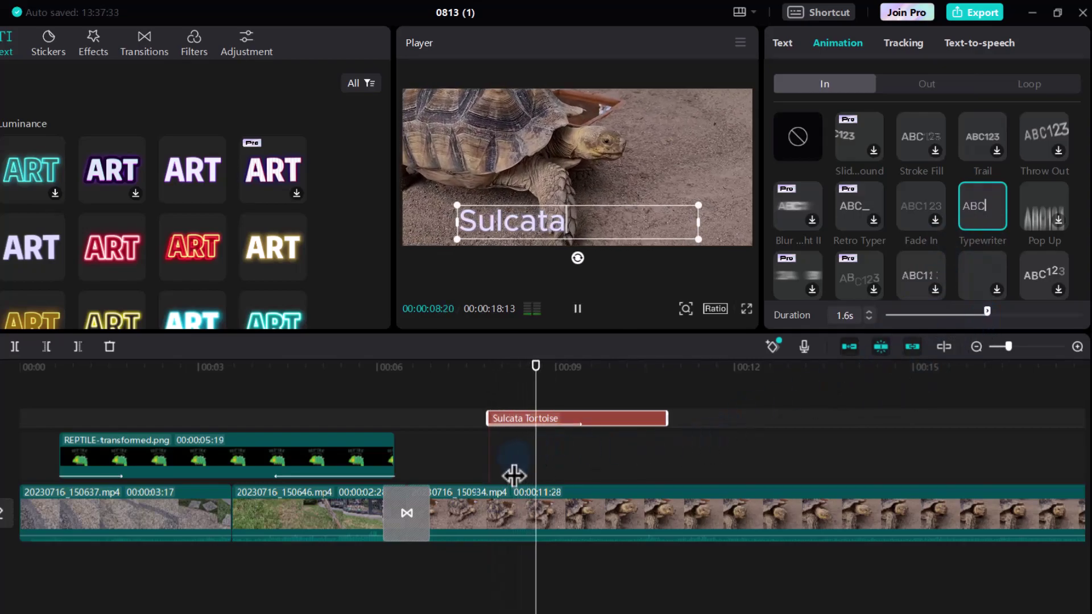
key(space)
Step: Extend the "Sulcata Tortoise" title to end at about 13.6 seconds and give it an Out animation
drag(667, 418, 834, 418)
click(925, 84)
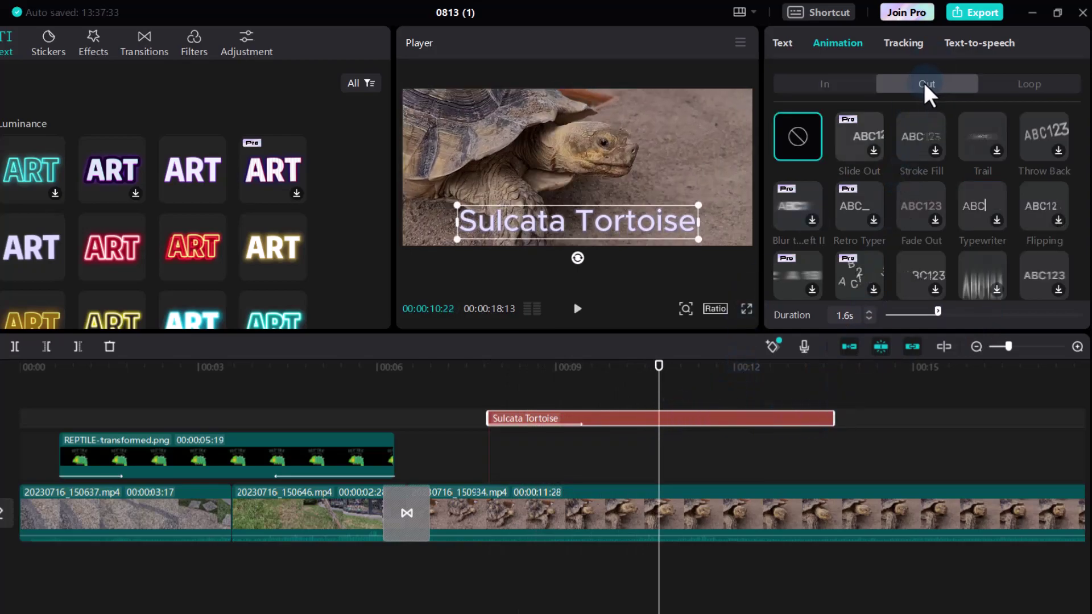
scroll(988, 207, down, 1)
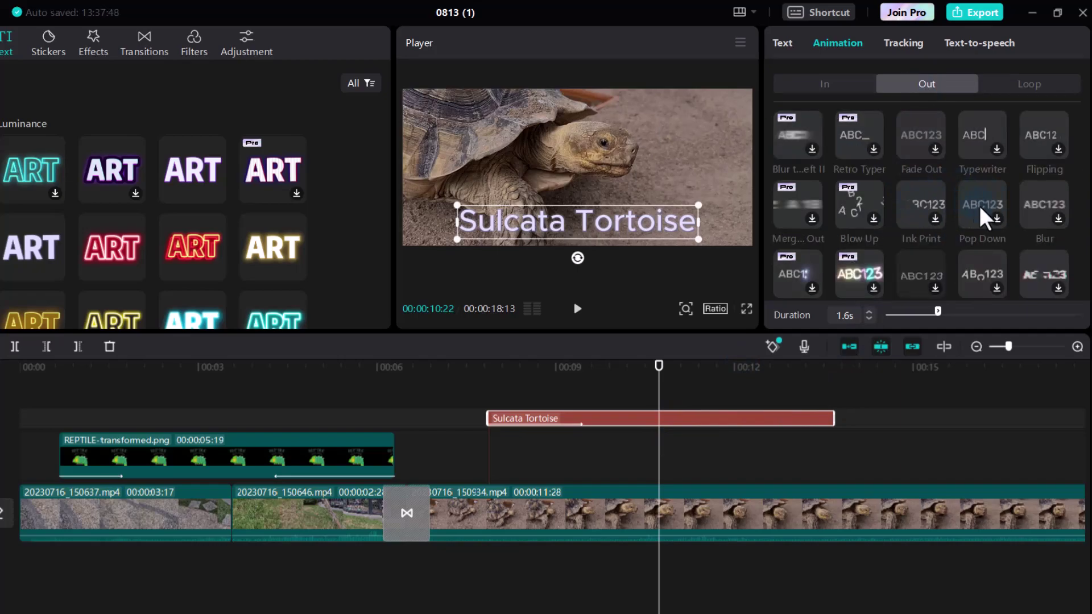
scroll(979, 308, up, 2)
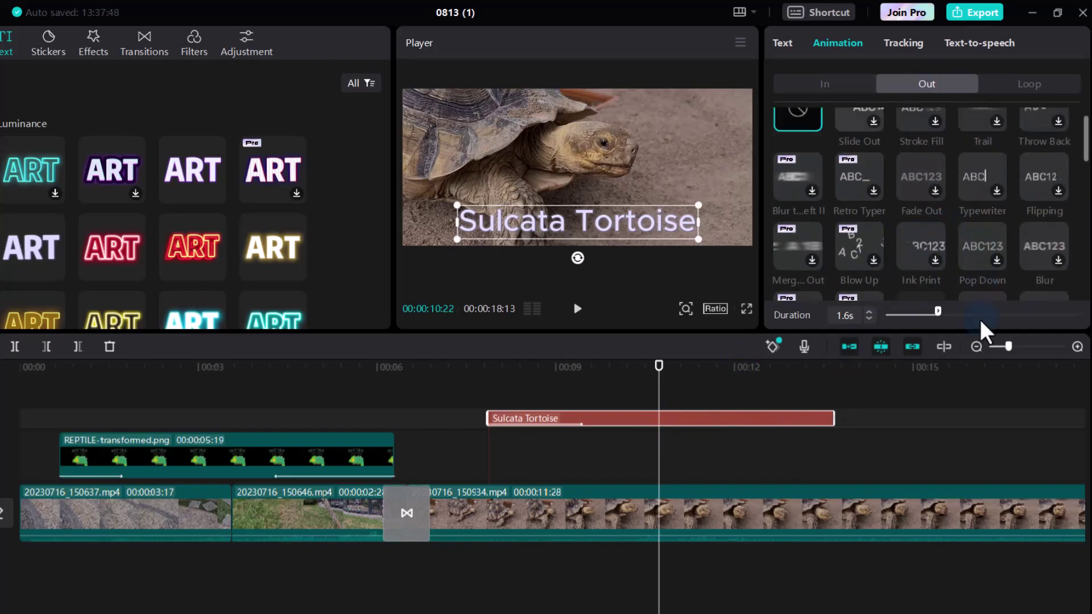
scroll(968, 283, down, 2)
click(981, 200)
Step: Play the title from just before it appears, and play the video from the beginning through the animated logo
click(479, 375)
key(space)
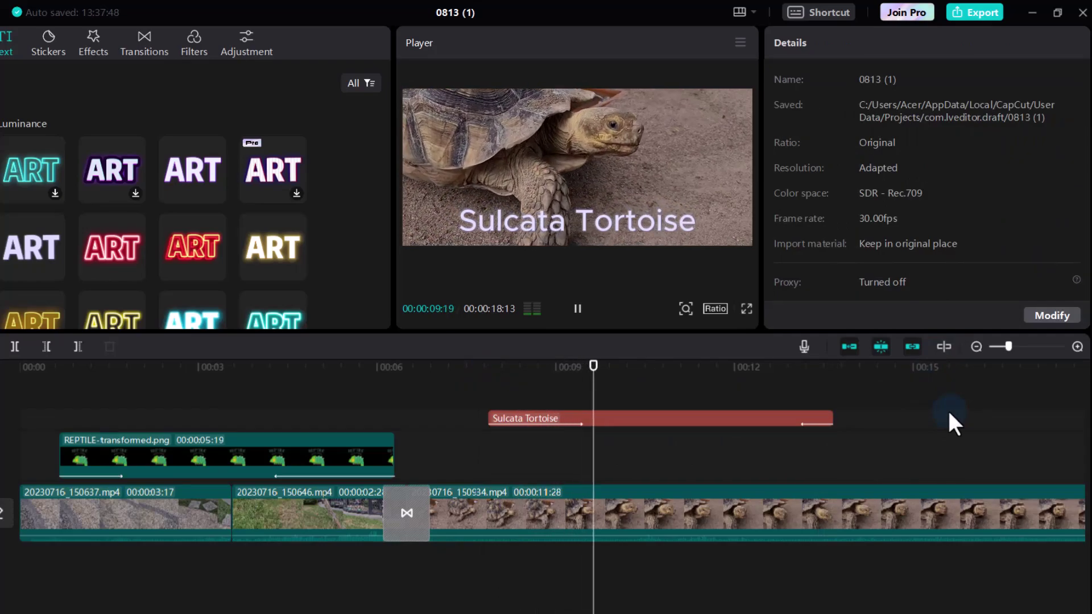
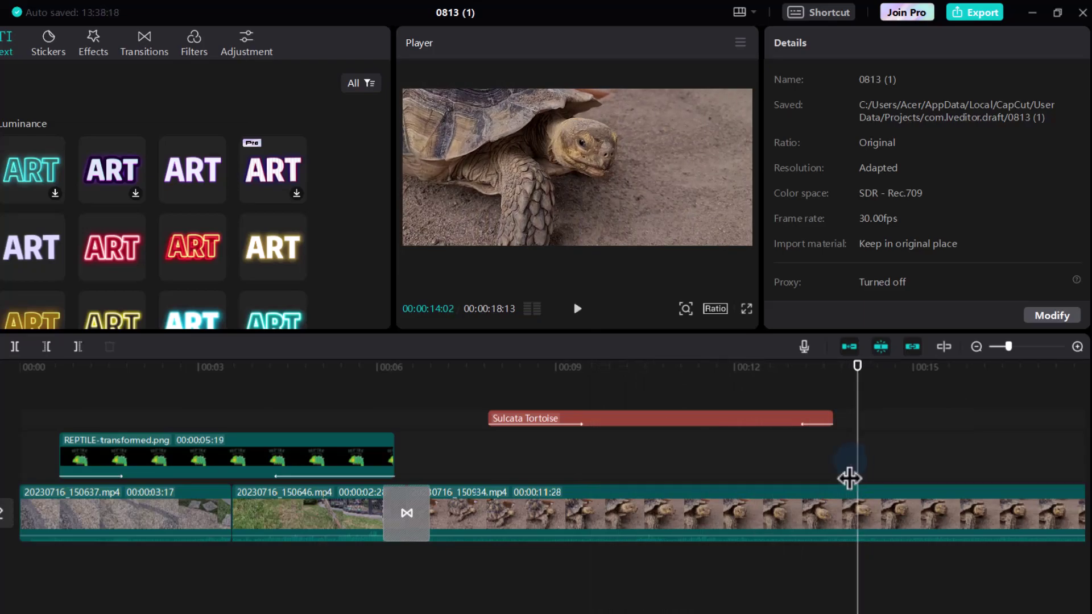
click(520, 455)
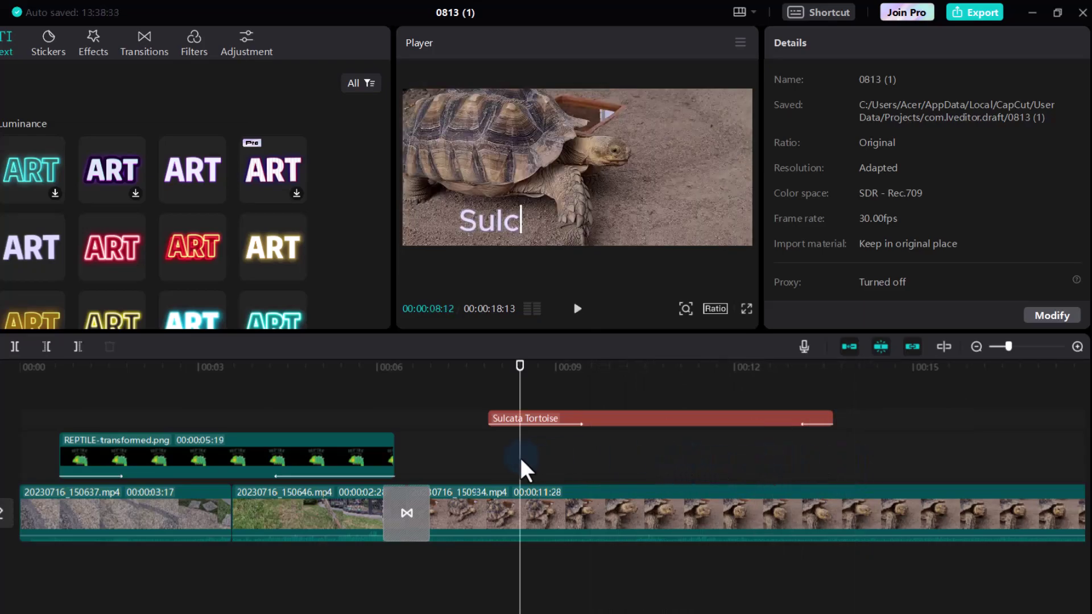
click(29, 393)
key(space)
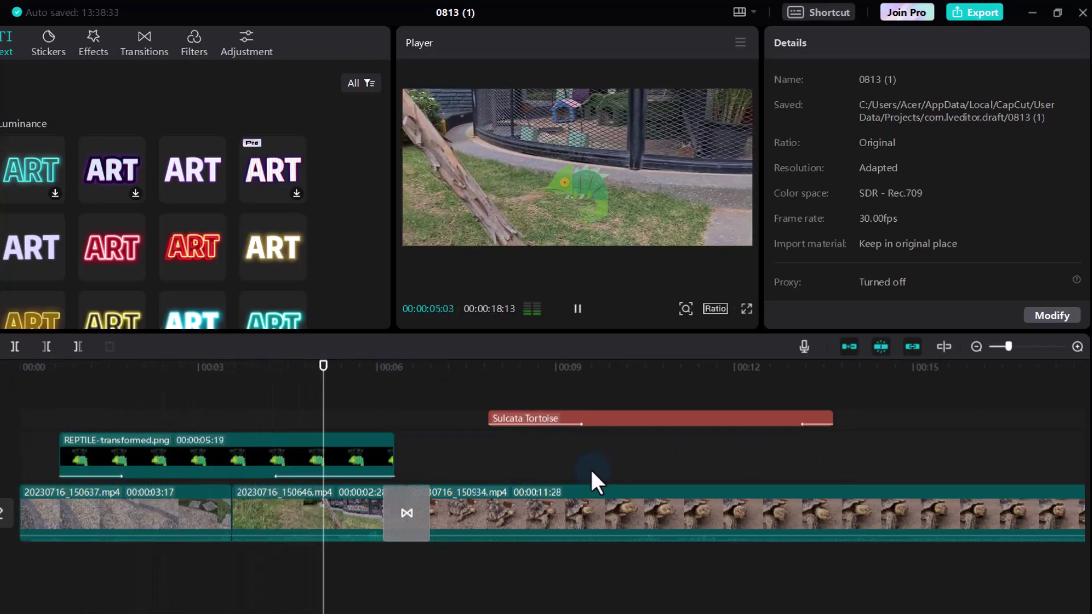
key(space)
Step: Replay the "Sulcata Tortoise" title from just before its start, pause at about 11 seconds and select the title
click(665, 422)
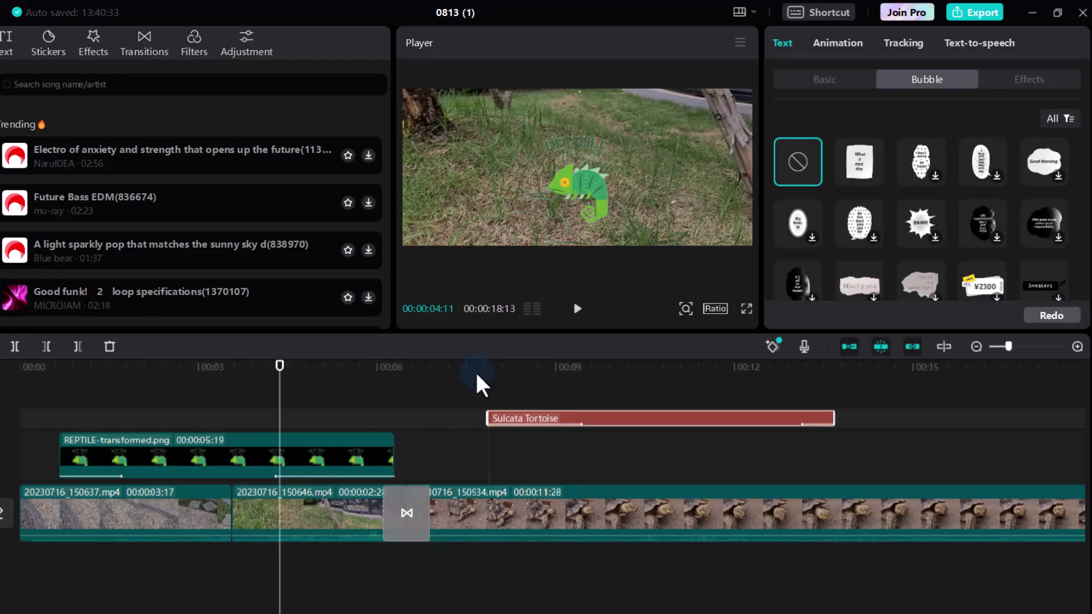
click(478, 370)
key(space)
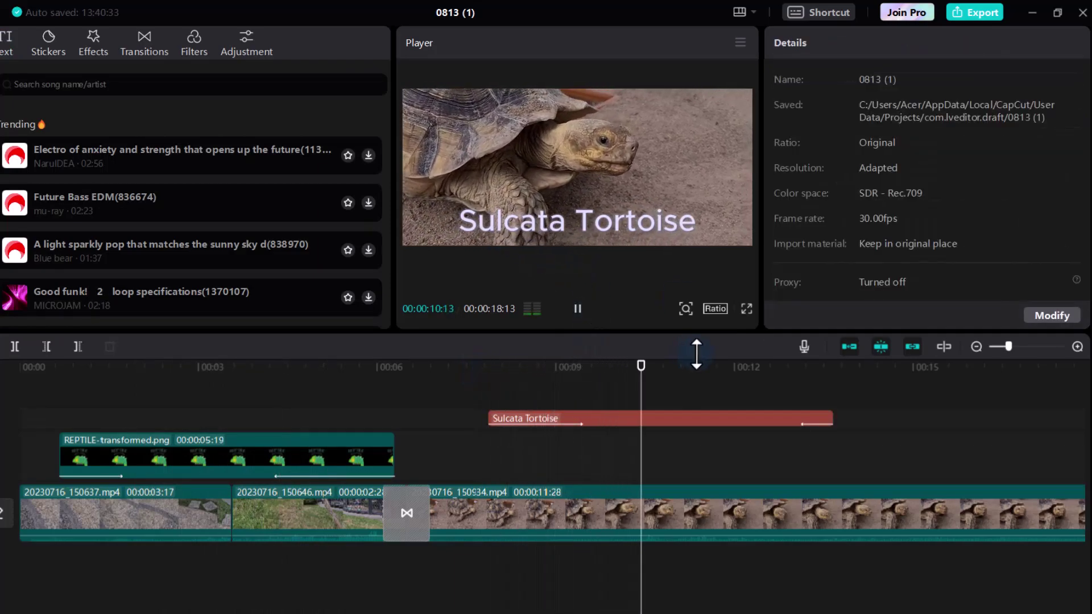
key(space)
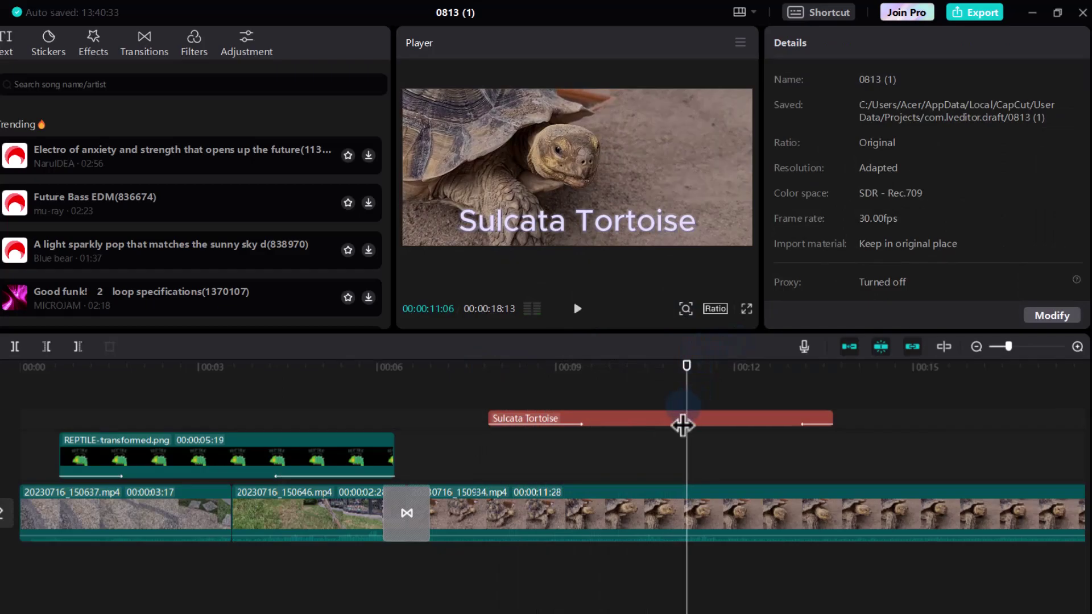
click(655, 418)
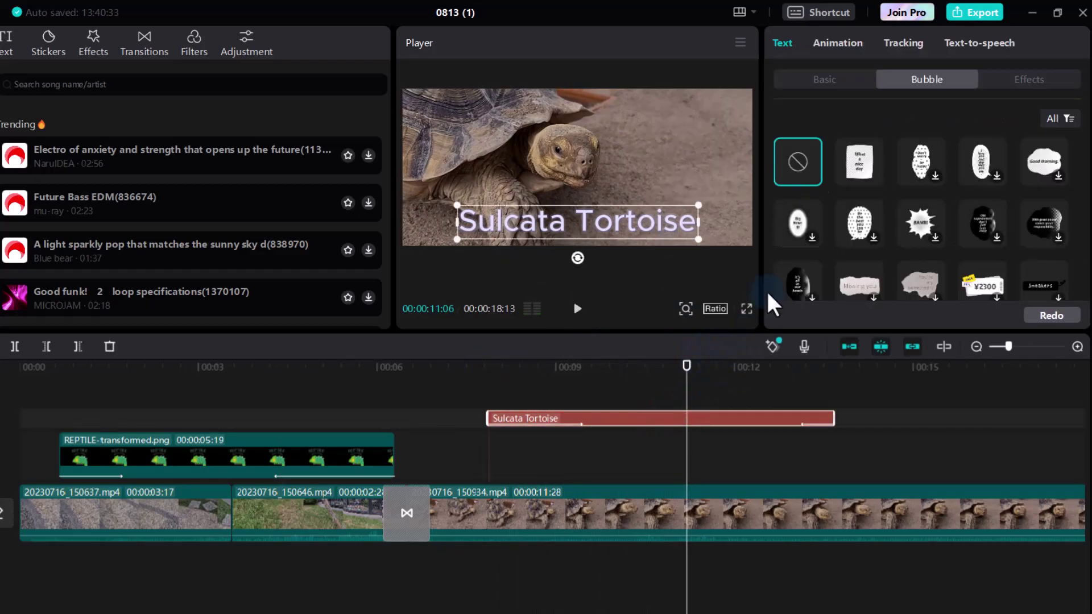
Step: Examine the text-to-speech voices for the "Sulcata Tortoise" title, try the Chill Girl voice, and deselect the title
click(984, 43)
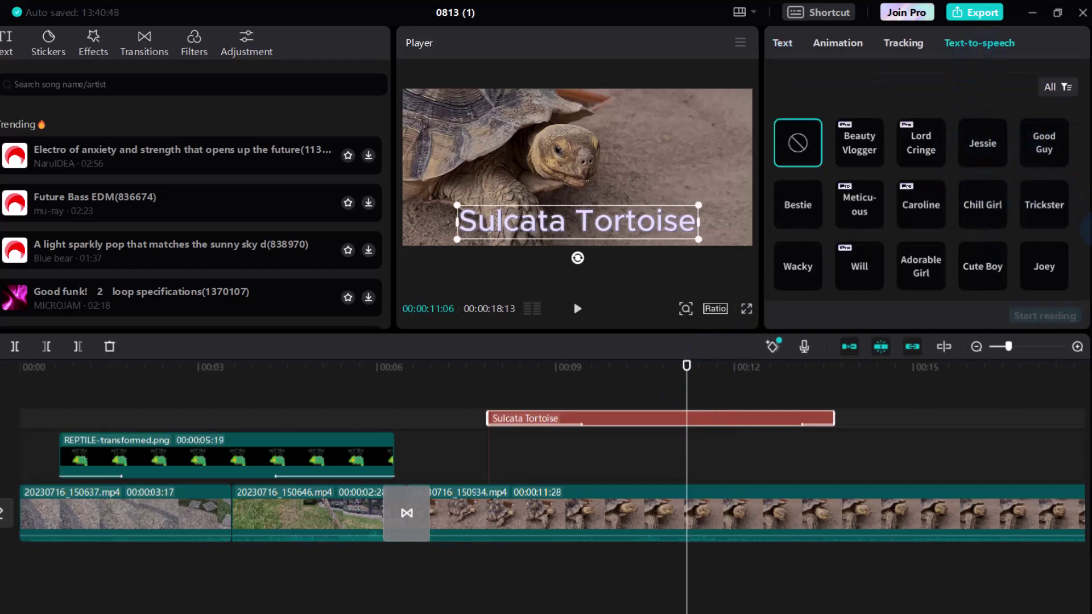
click(982, 149)
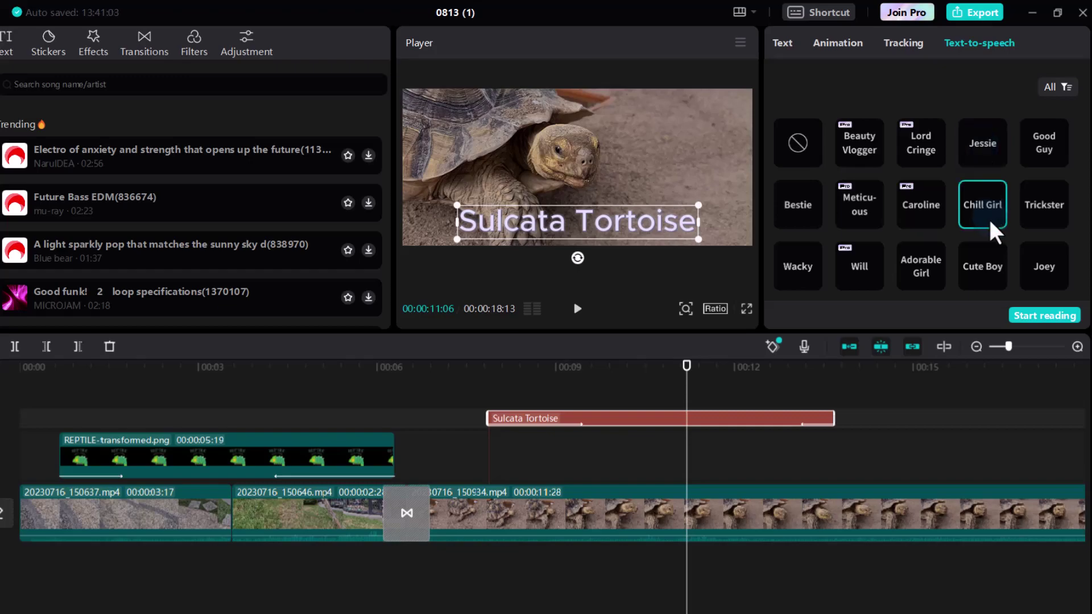
scroll(988, 218, down, 2)
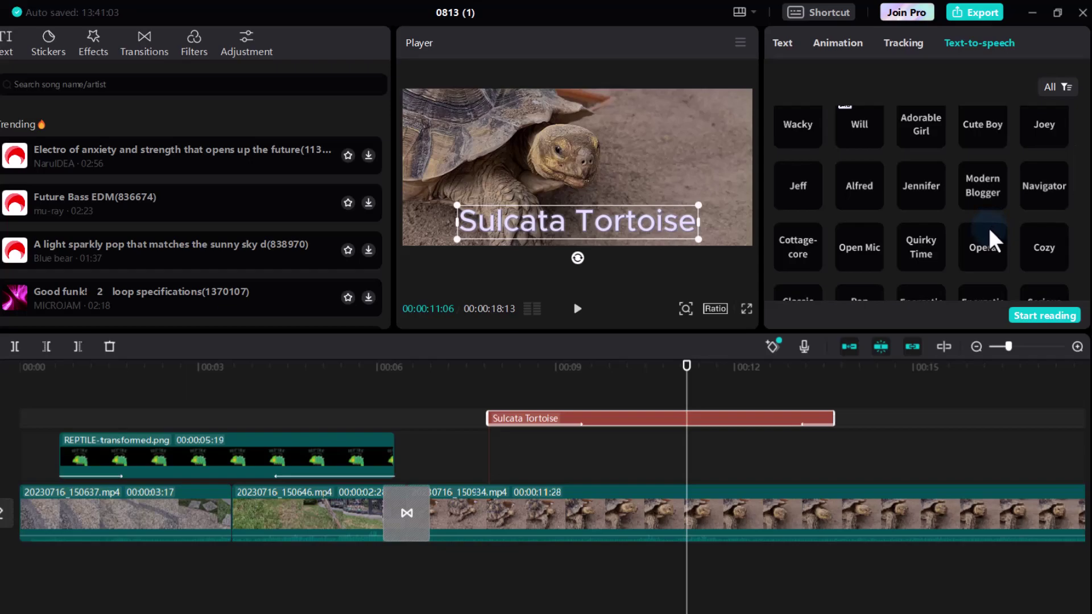
scroll(985, 225, down, 3)
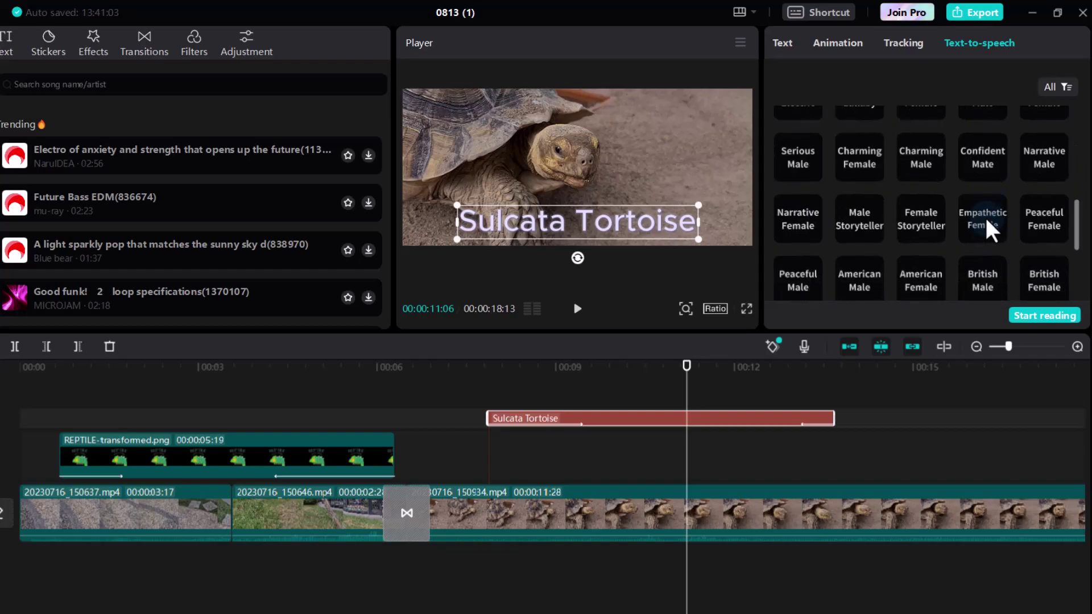
scroll(985, 216, up, 1)
scroll(1012, 187, up, 1)
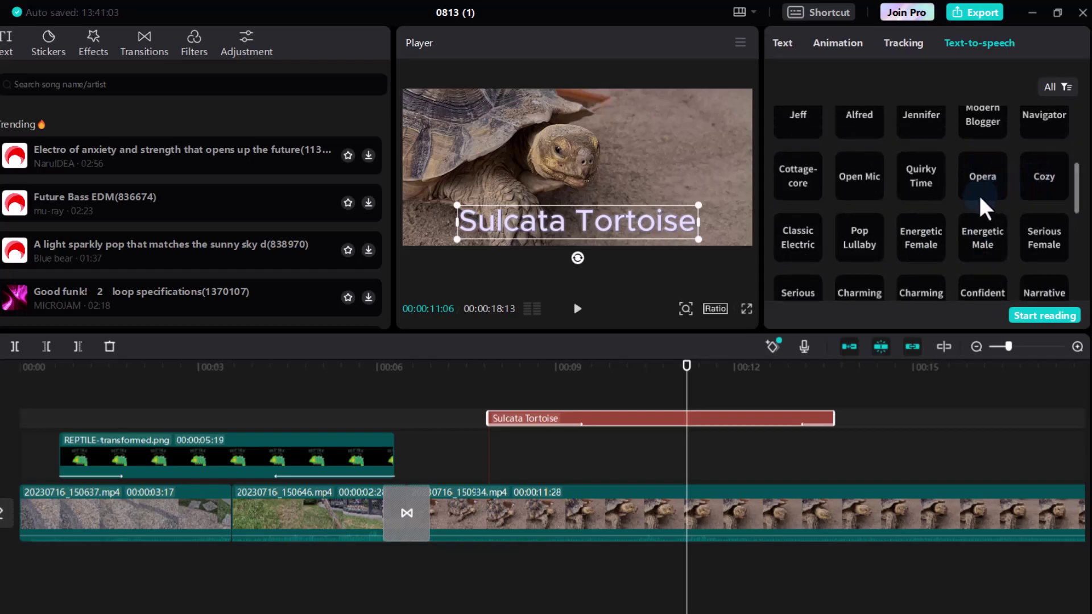
scroll(978, 199, up, 1)
scroll(913, 177, down, 2)
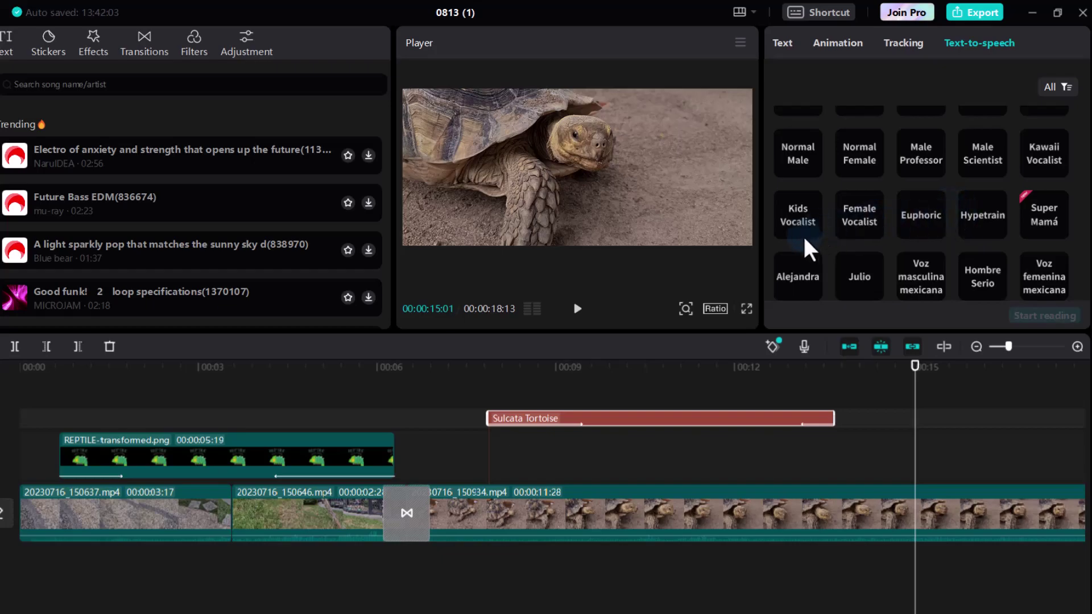
click(684, 493)
click(683, 476)
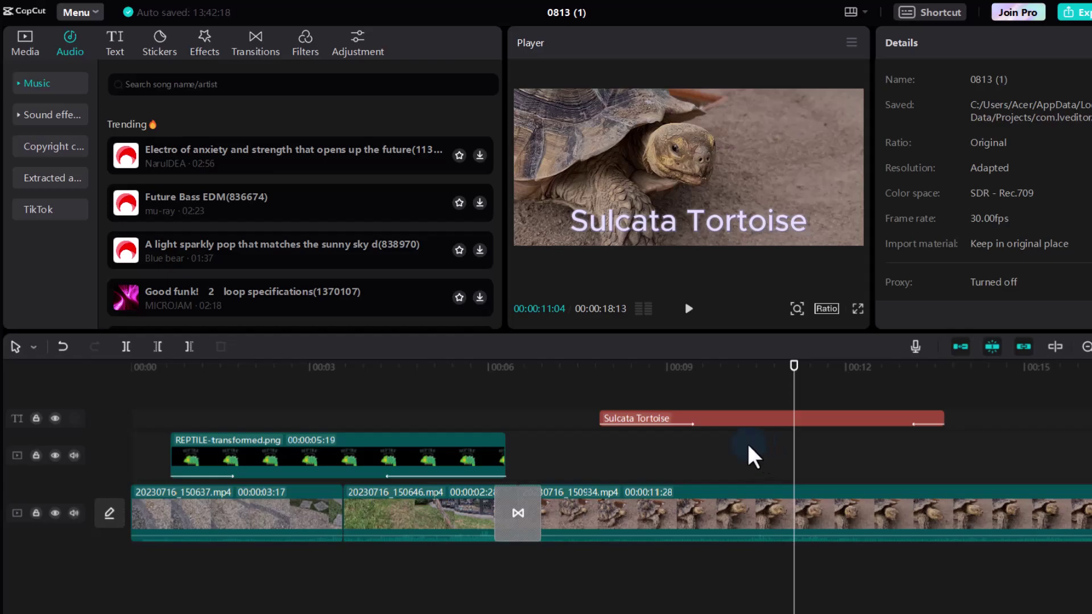
Step: Examine the audio library's music categories, sound effects and copyright section
click(444, 366)
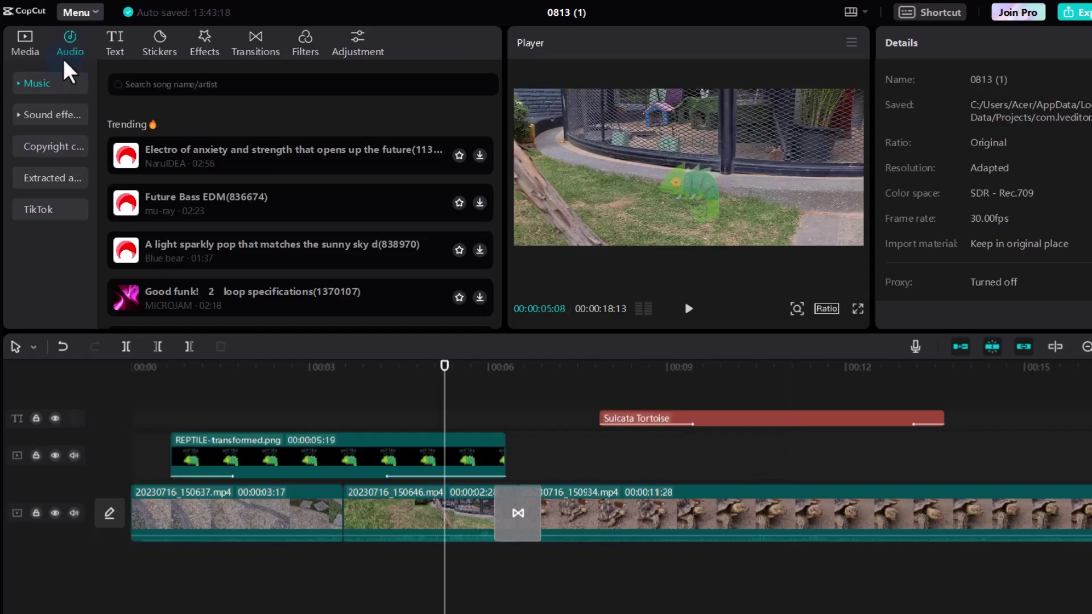
click(36, 85)
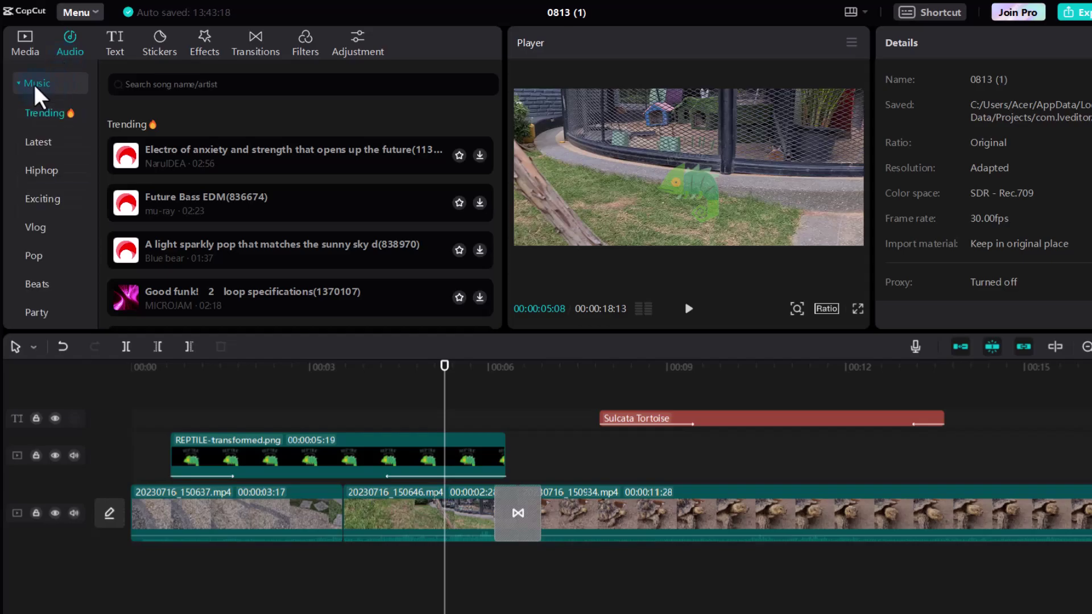
click(44, 86)
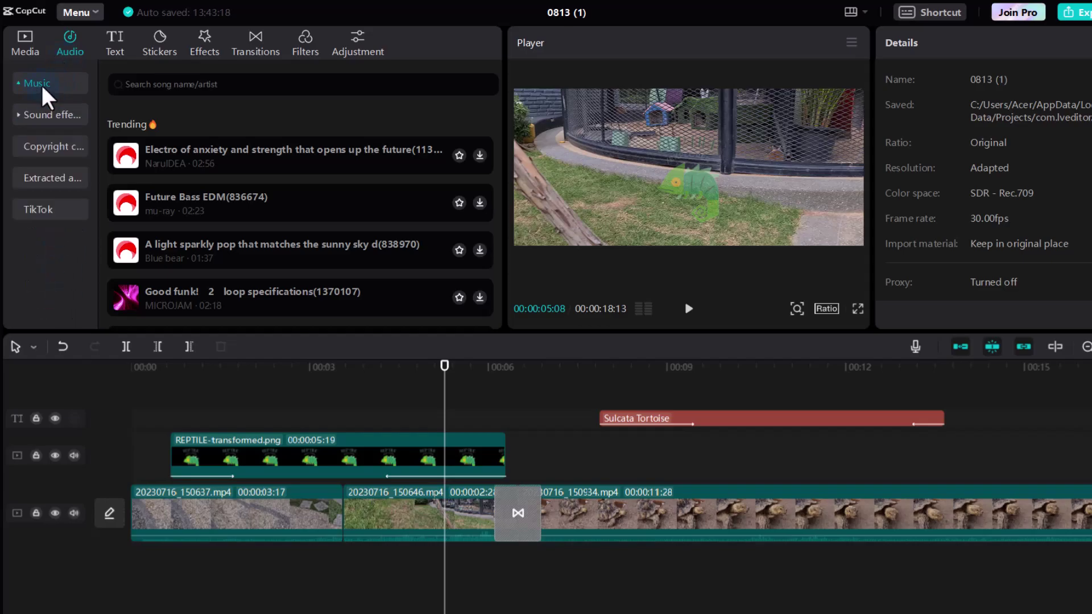
click(48, 115)
click(49, 115)
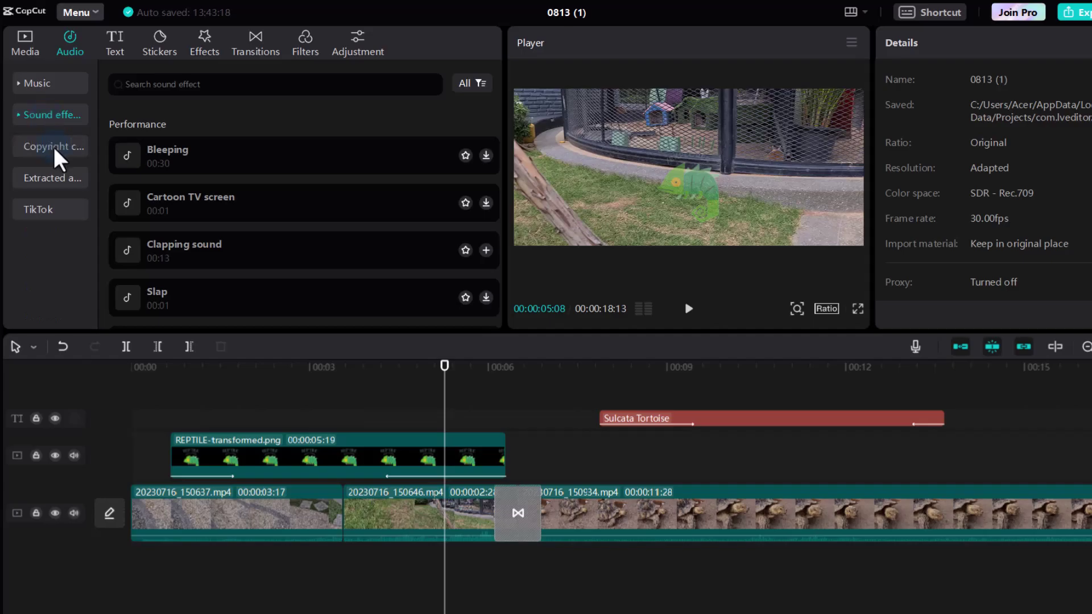
click(52, 147)
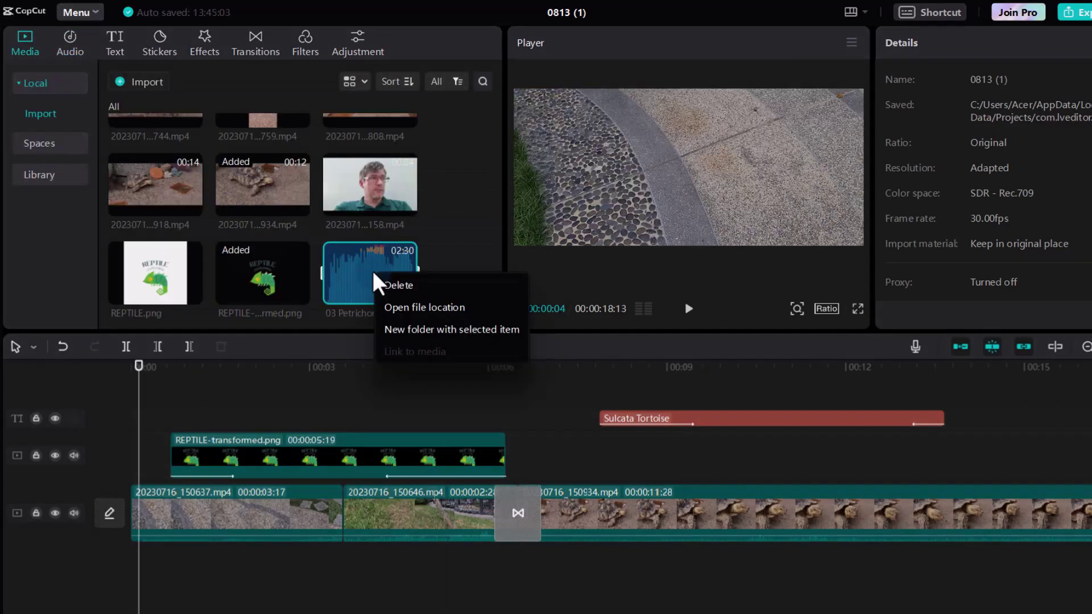
Step: Add 03 Petrichor.wav to the start of the timeline, trim about 10 seconds off its quiet opening, and play the result
click(367, 284)
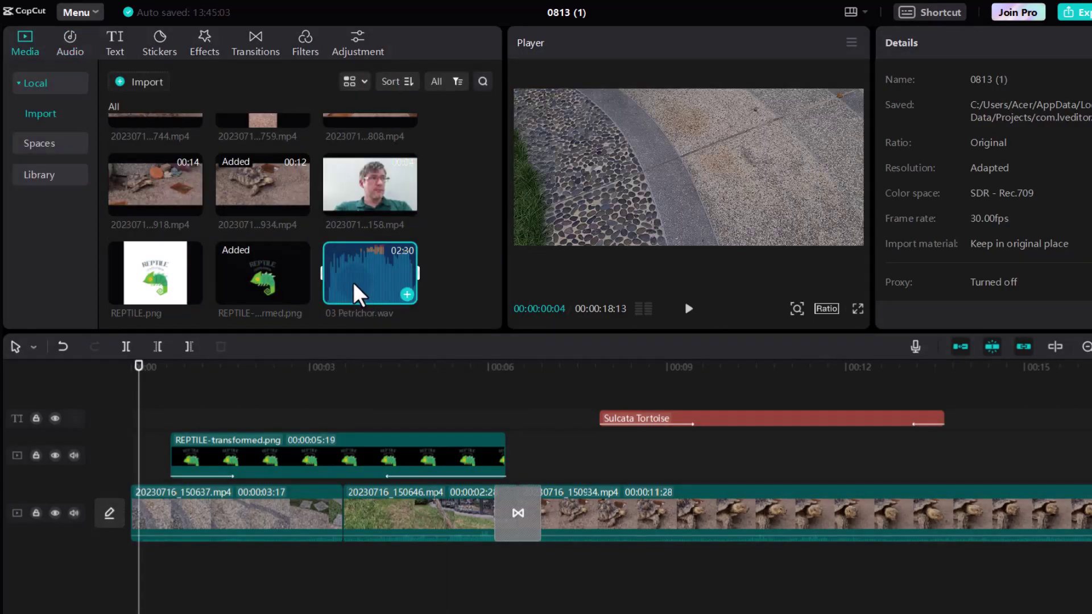
click(406, 295)
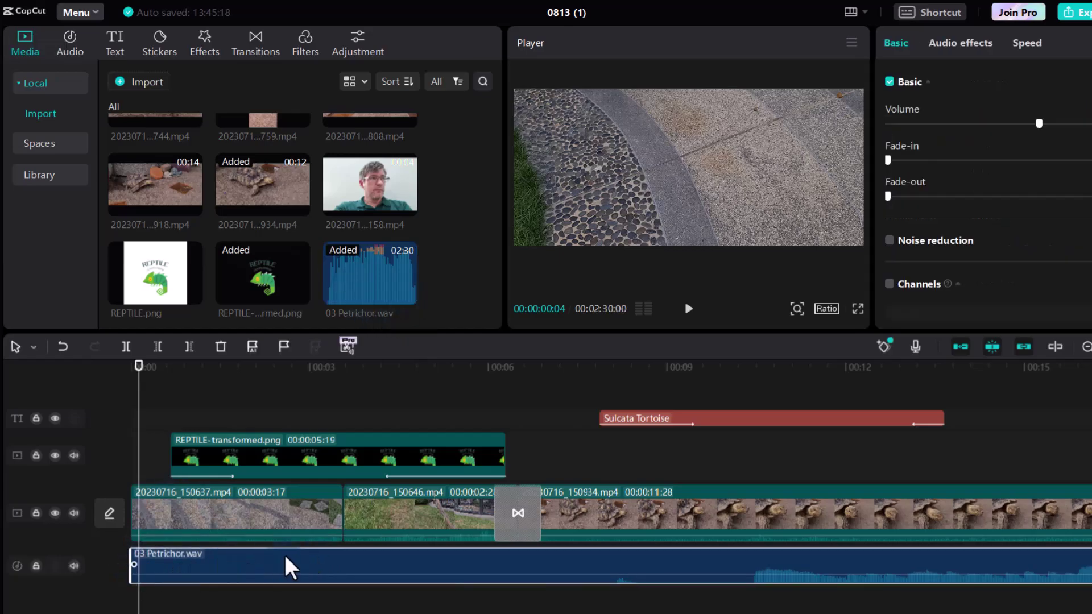
mouse_move(130, 575)
mouse_down()
mouse_move(770, 577)
mouse_move(114, 592)
mouse_move(114, 566)
mouse_up()
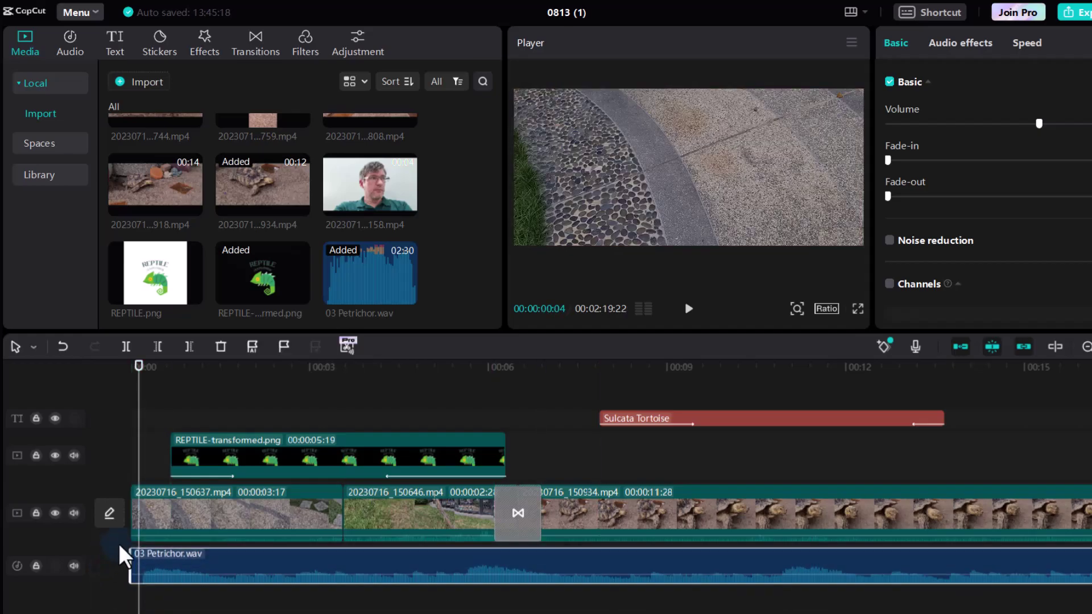
key(space)
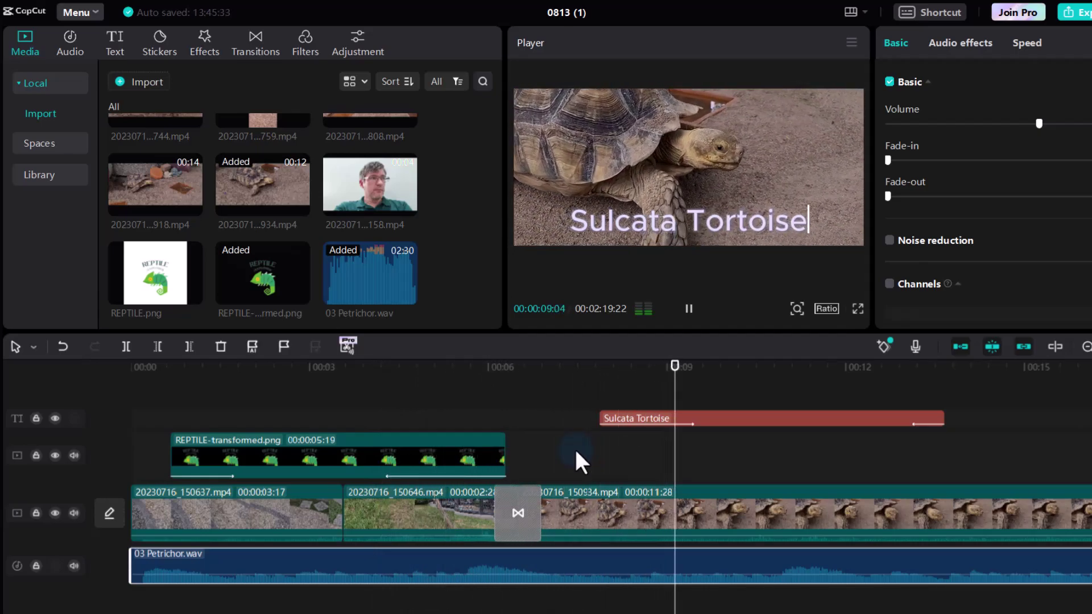
key(space)
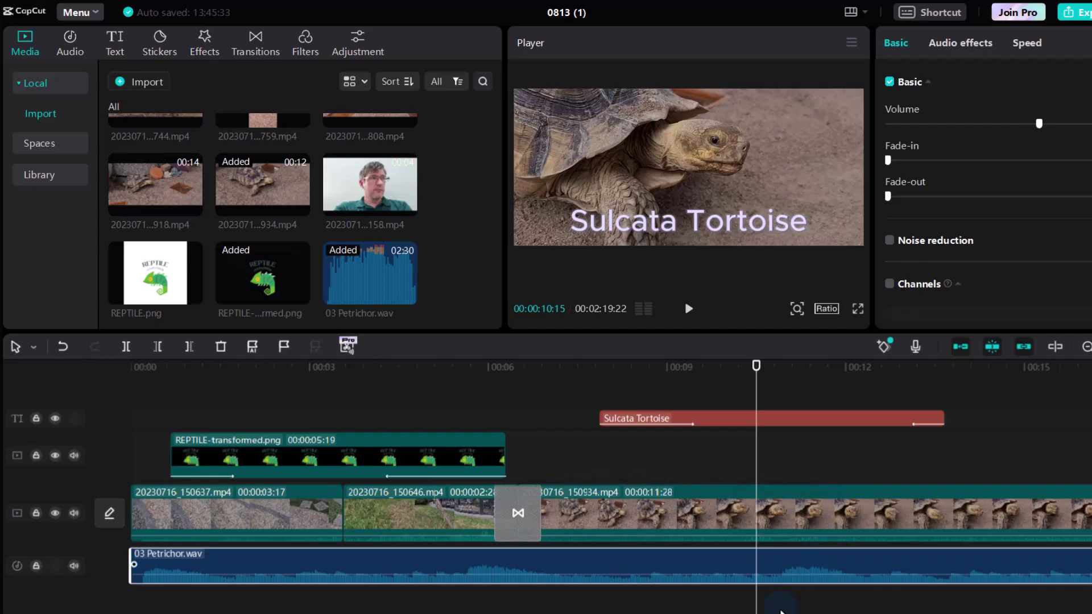
Step: Trim the end of the 03 Petrichor.wav music to match the end of the video at 00:00:18:13
scroll(626, 483, right, 5)
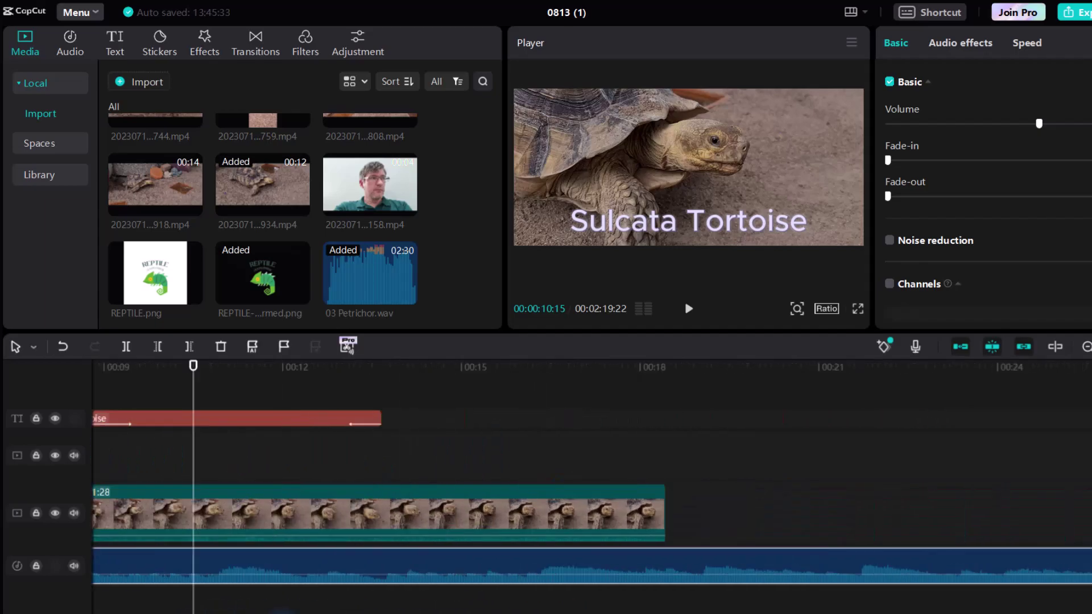
click(541, 373)
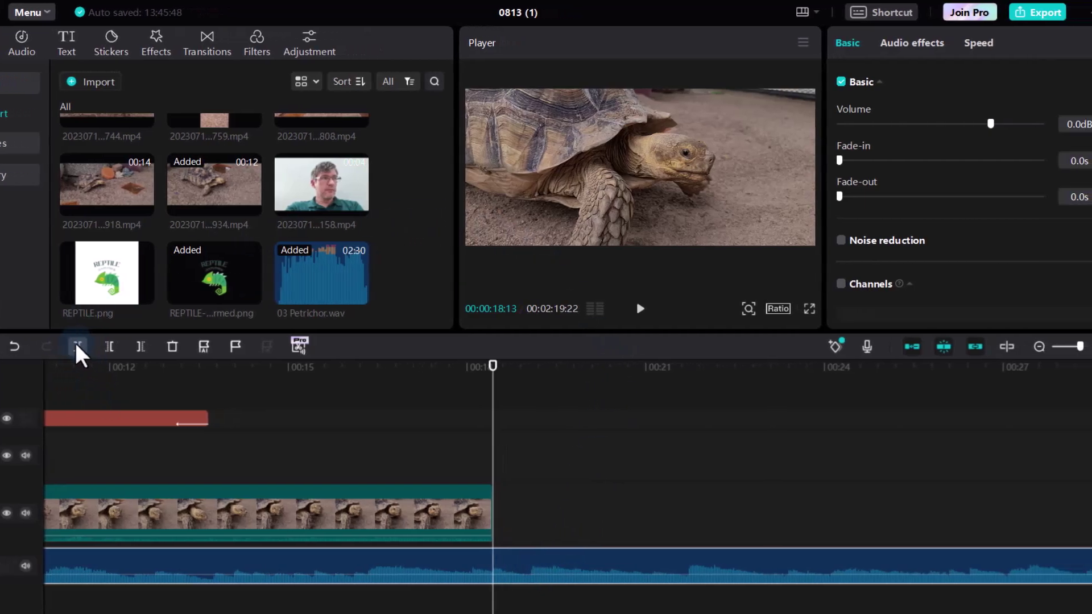
click(140, 348)
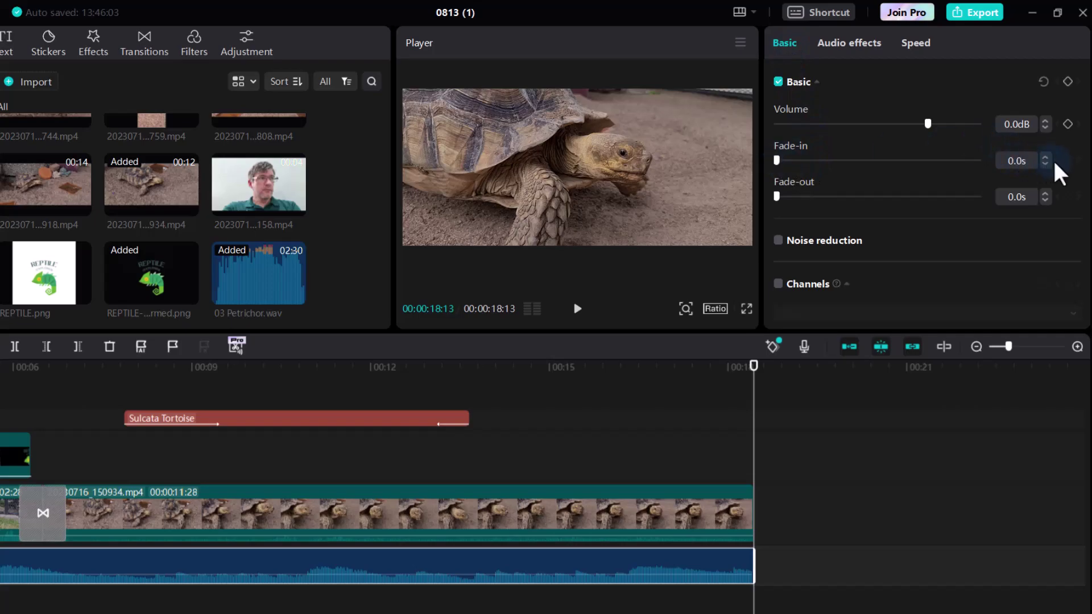
Step: Give the music track a 1.1s fade-in and a 1.7s fade-out, and play the video from the beginning
drag(776, 159, 811, 197)
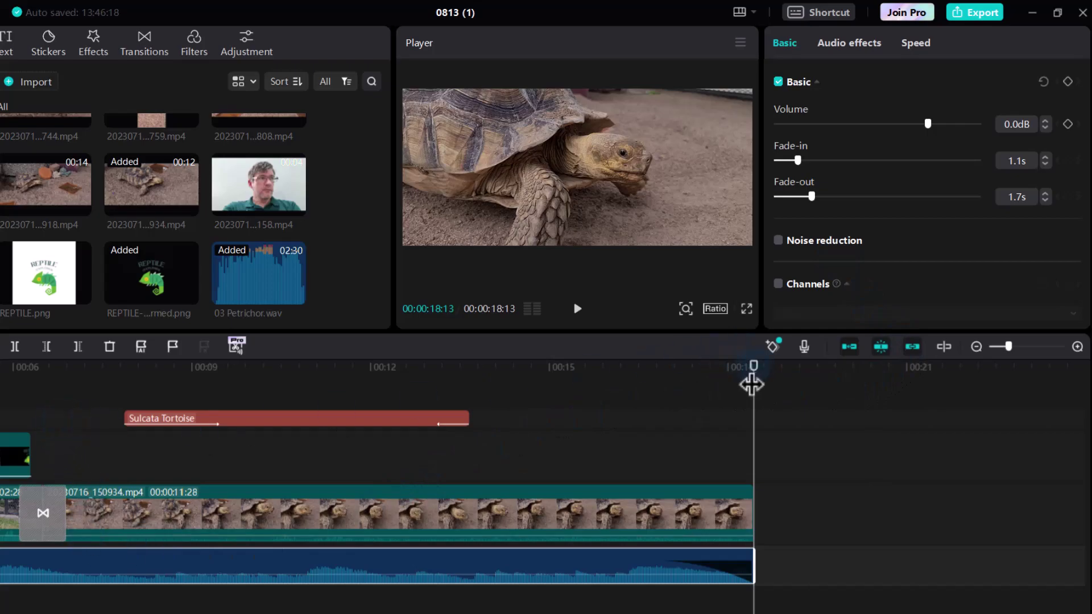
drag(752, 381, 0, 385)
key(space)
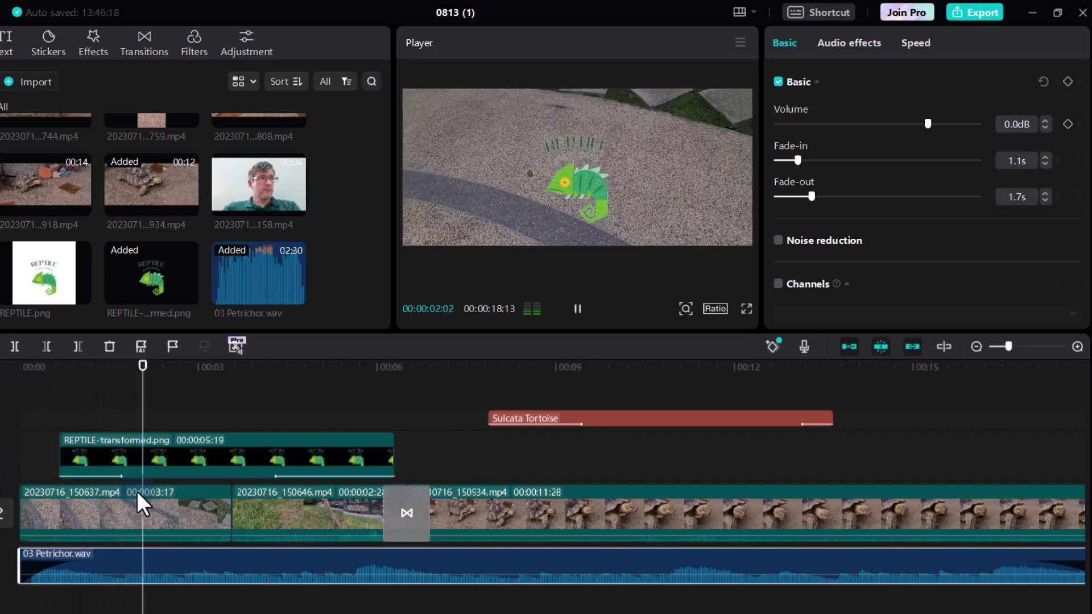
click(585, 462)
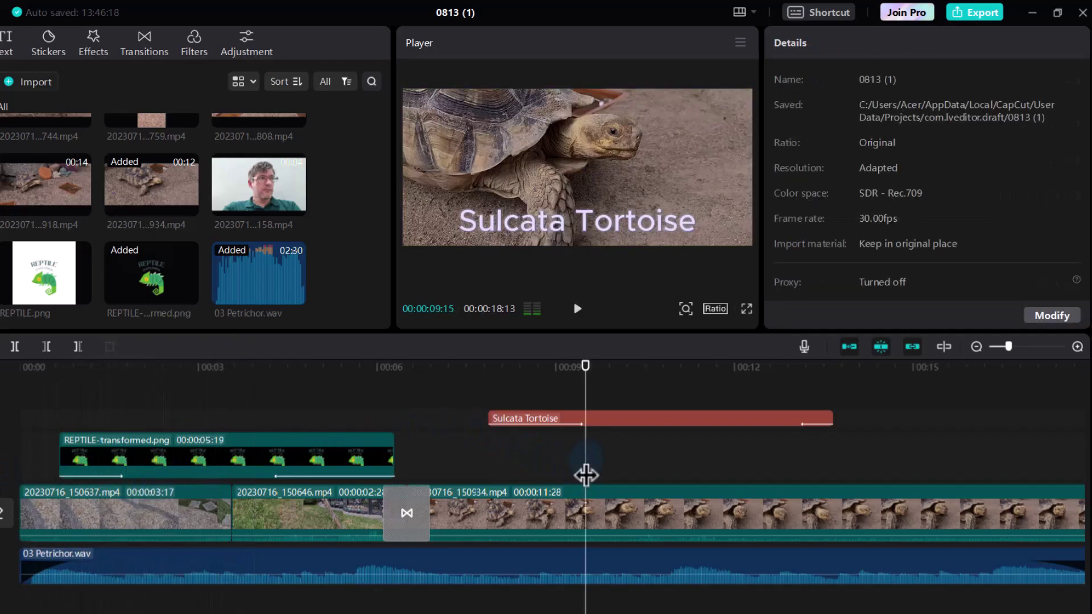
Step: Raise the volume of the 03 Petrichor.wav music to 7.6dB and play the video from the start
click(136, 566)
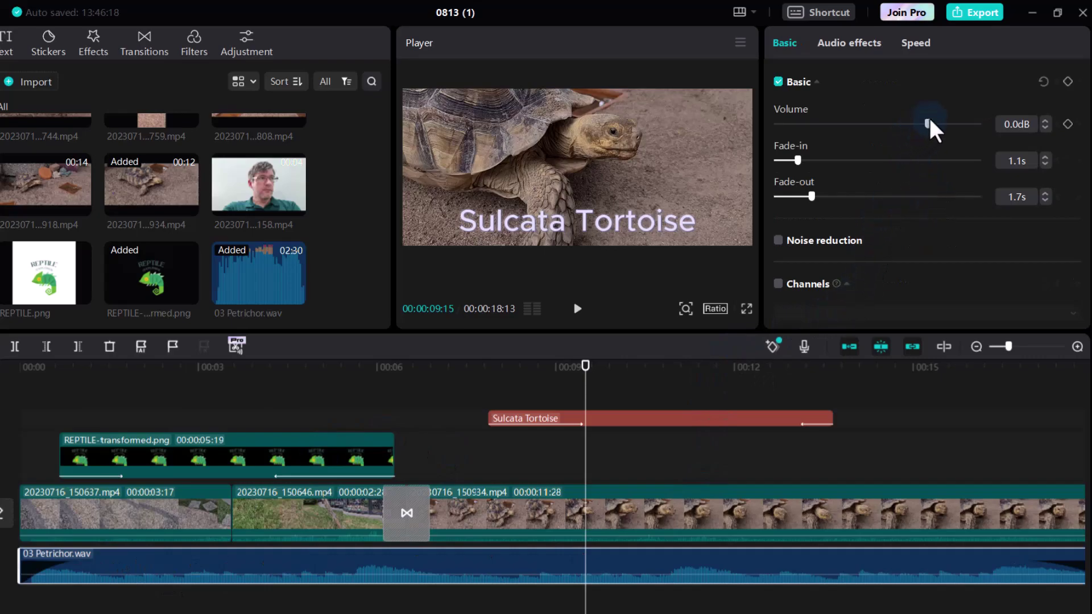
drag(929, 122, 943, 124)
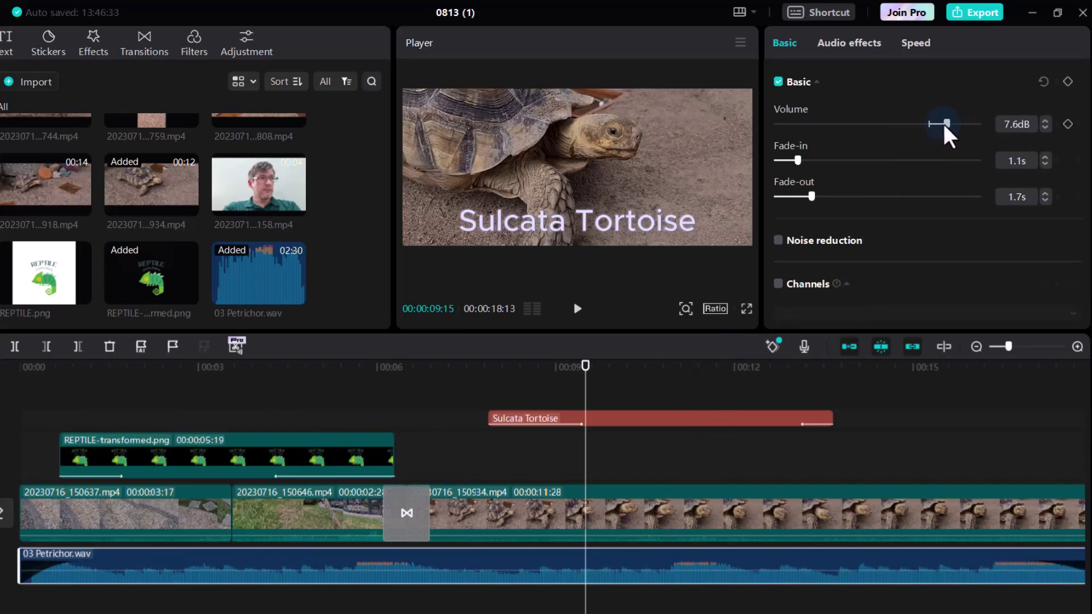
click(21, 369)
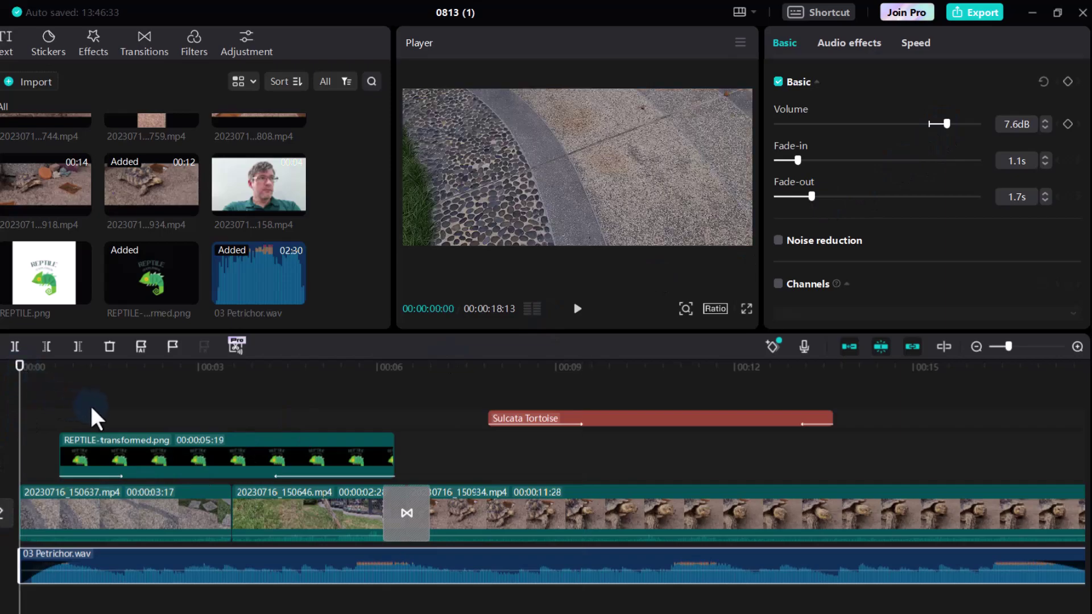
key(space)
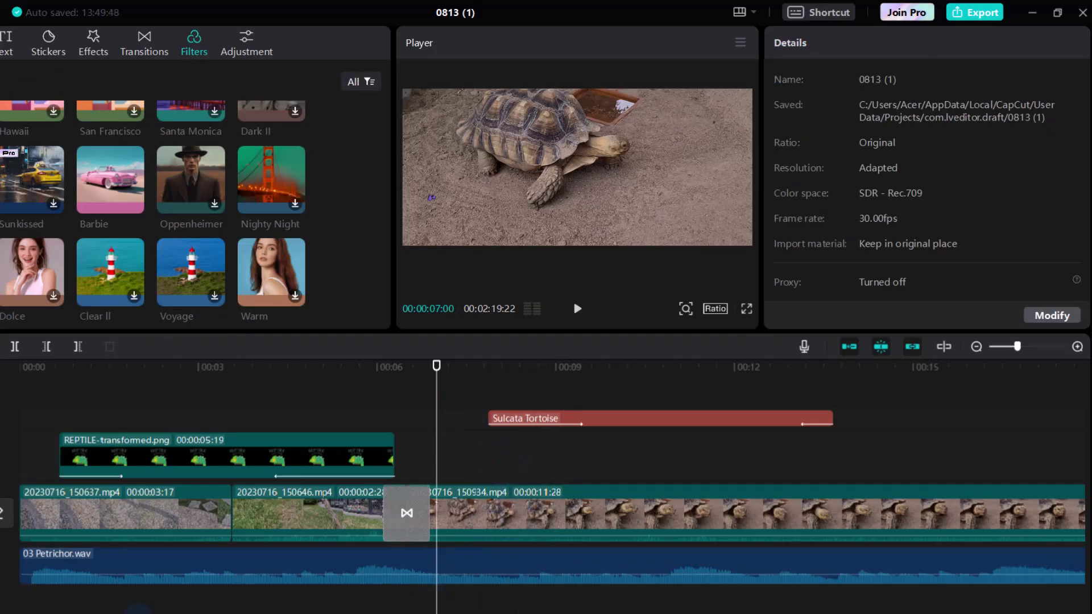
Step: Add a Position & Size keyframe to the 20230716_150934.mp4 tortoise clip at 00:00:13:28, just after the title ends
scroll(543, 486, right, 5)
click(313, 367)
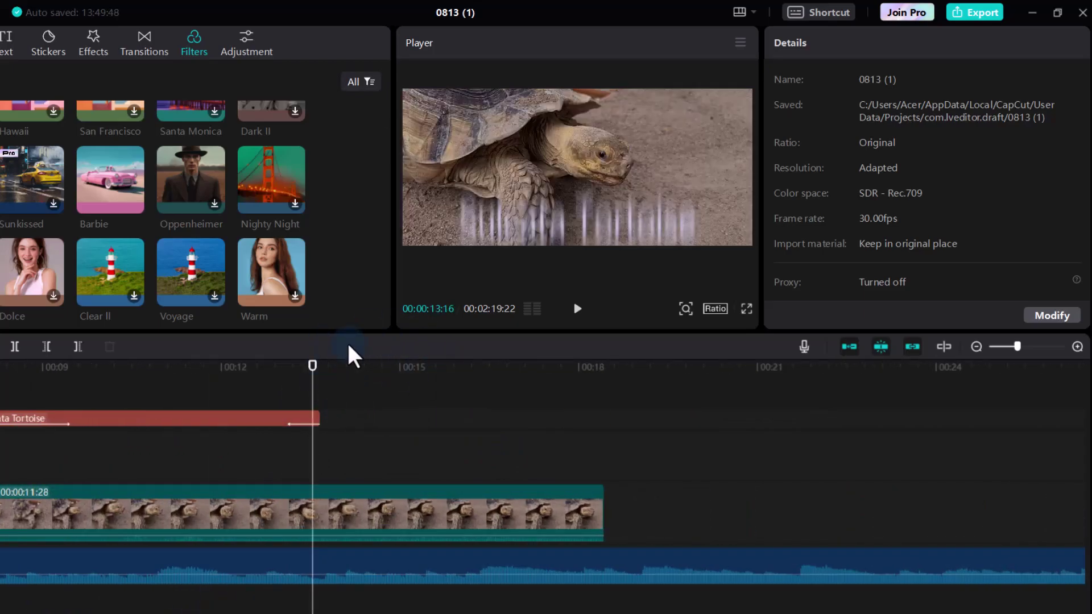
drag(332, 368, 380, 382)
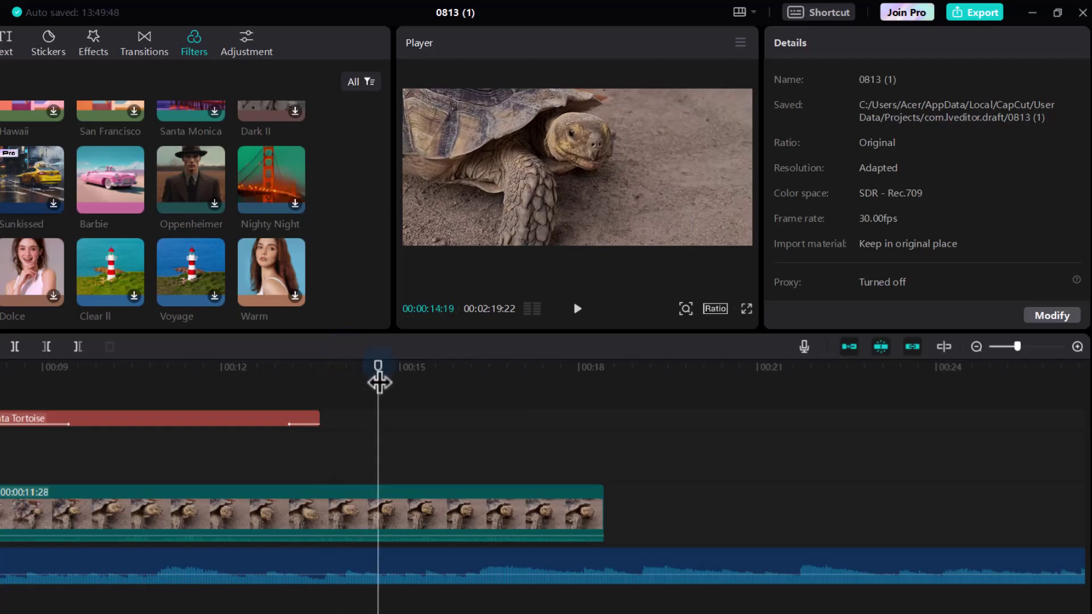
click(377, 515)
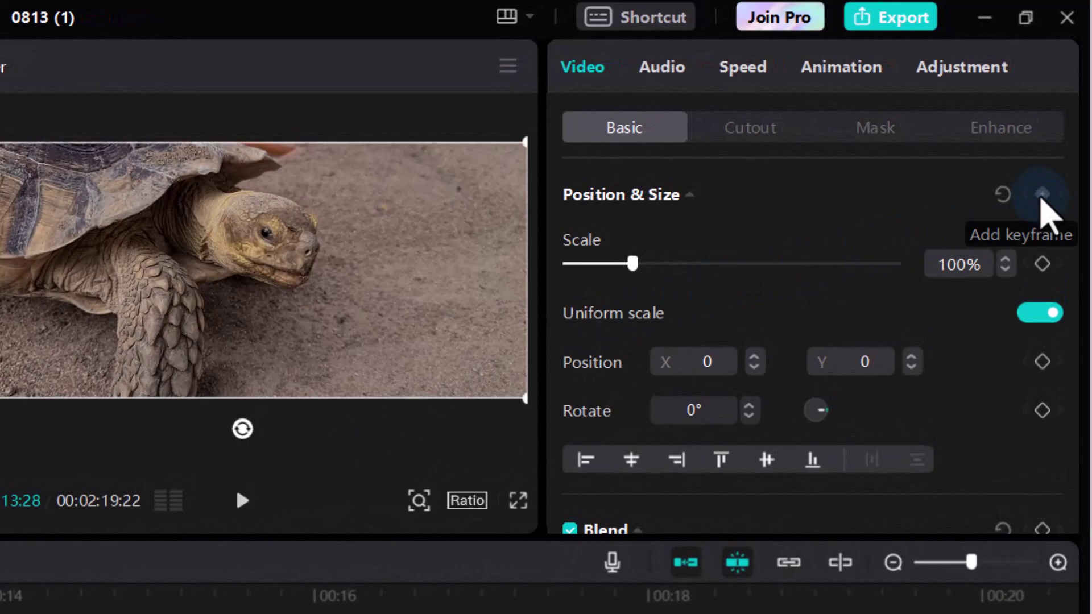
click(1042, 195)
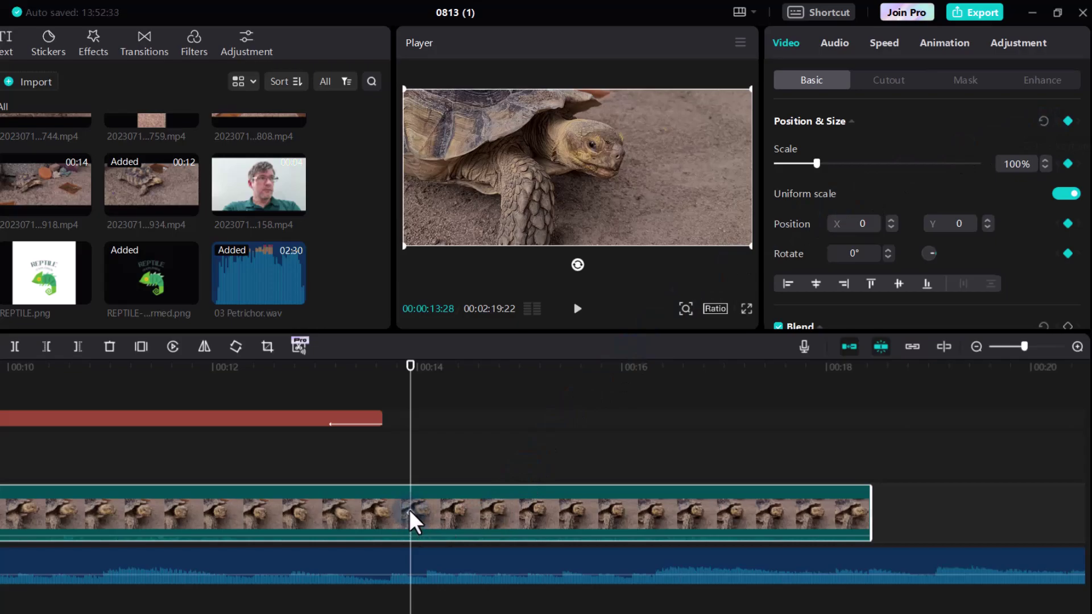
Step: Add a second Position & Size keyframe to the tortoise clip at 00:00:15:23, check the first keyframe, and select the second
drag(428, 366, 598, 368)
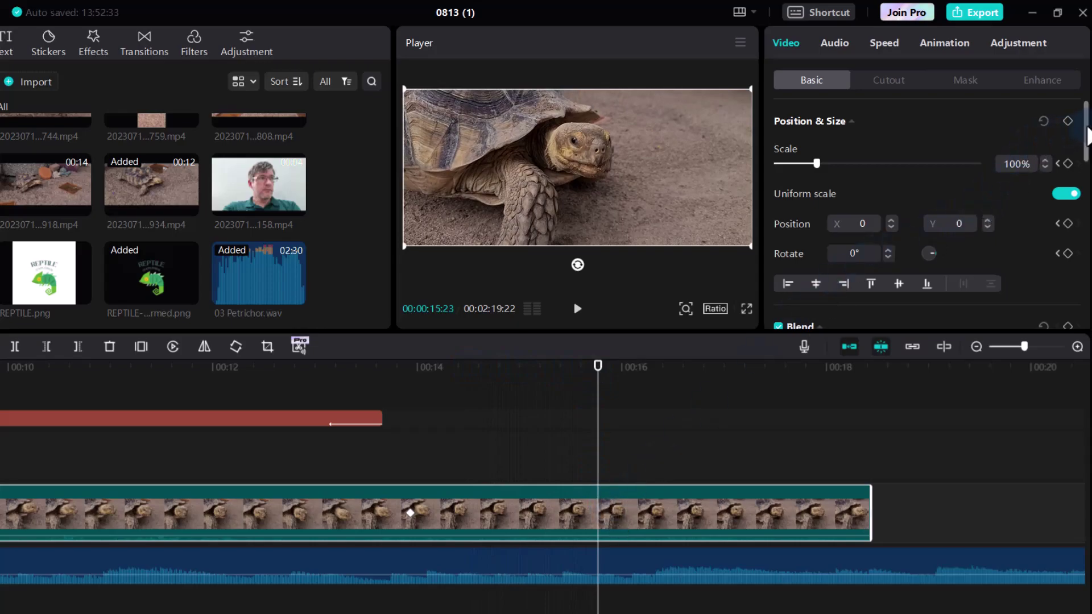
click(1066, 121)
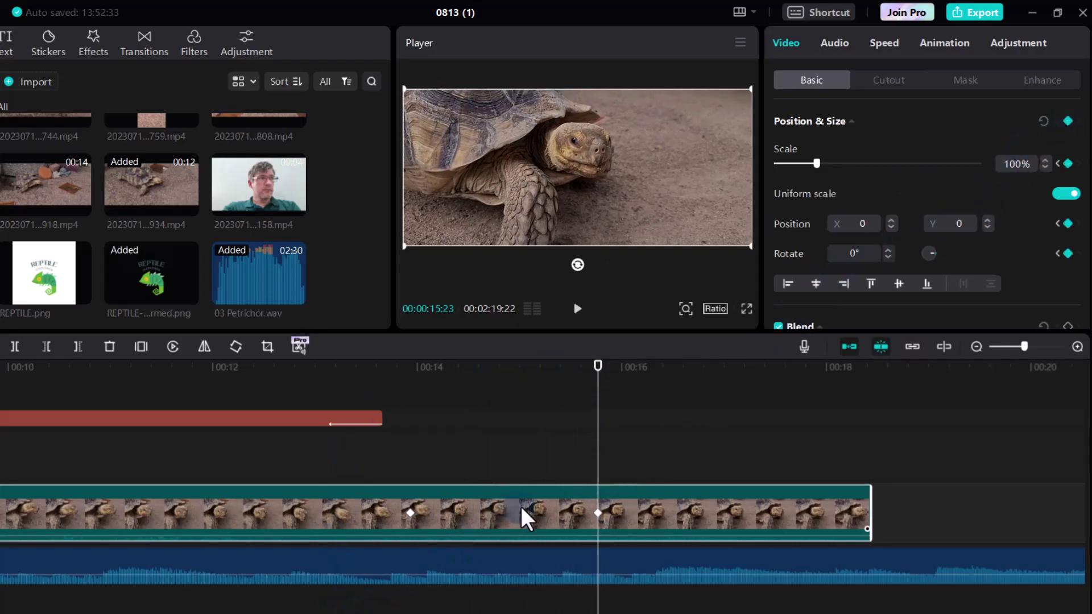
click(411, 512)
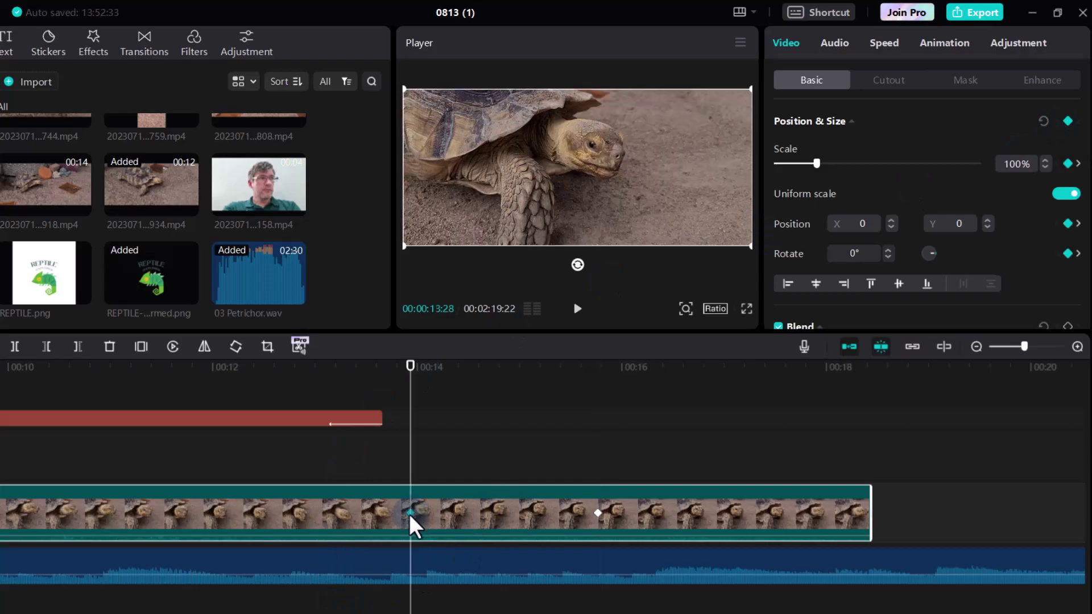
click(597, 514)
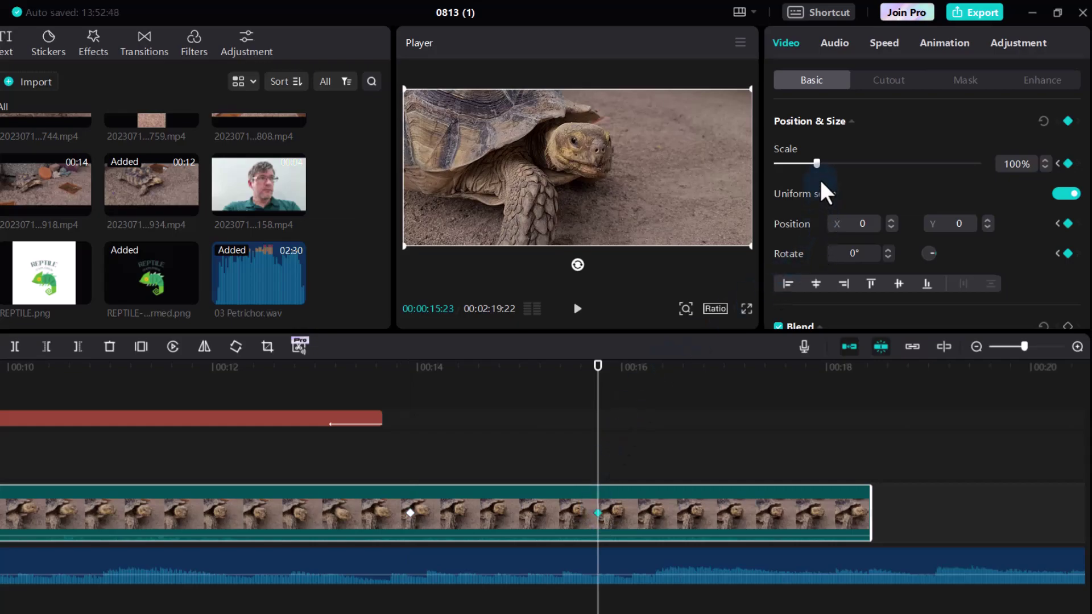
Step: Set the tortoise clip's second keyframe to 180% scale at position X 125, Y -278, and play from the first keyframe
drag(821, 164, 850, 164)
drag(659, 173, 674, 198)
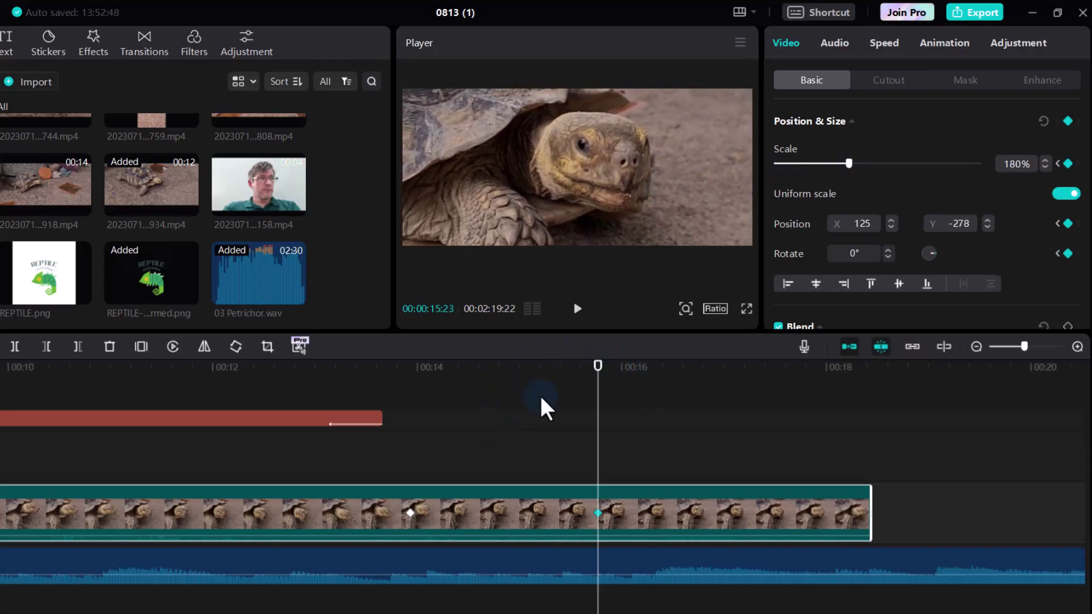
click(410, 513)
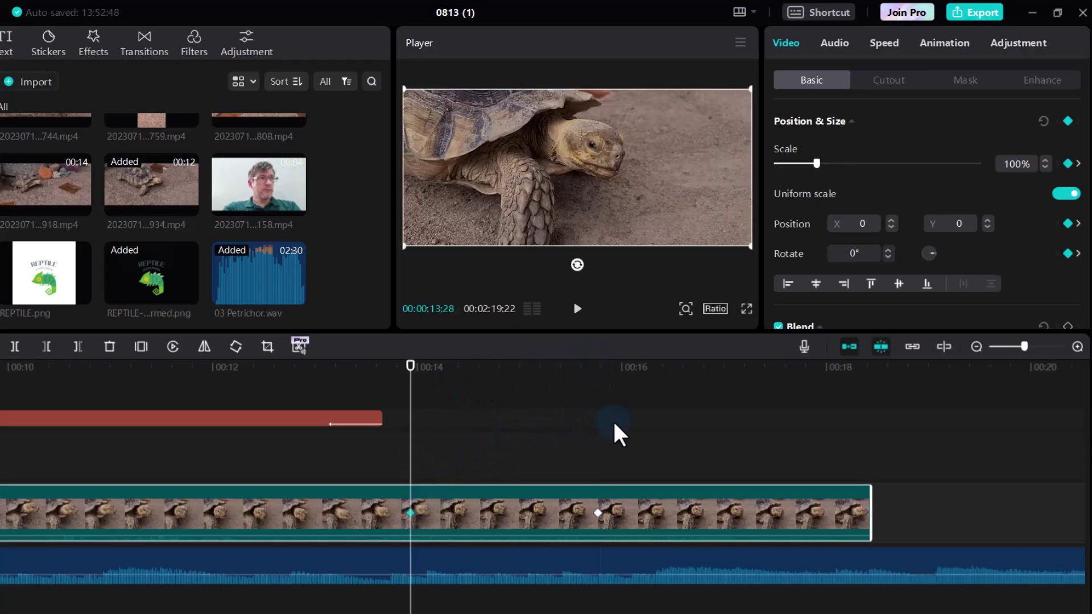
key(space)
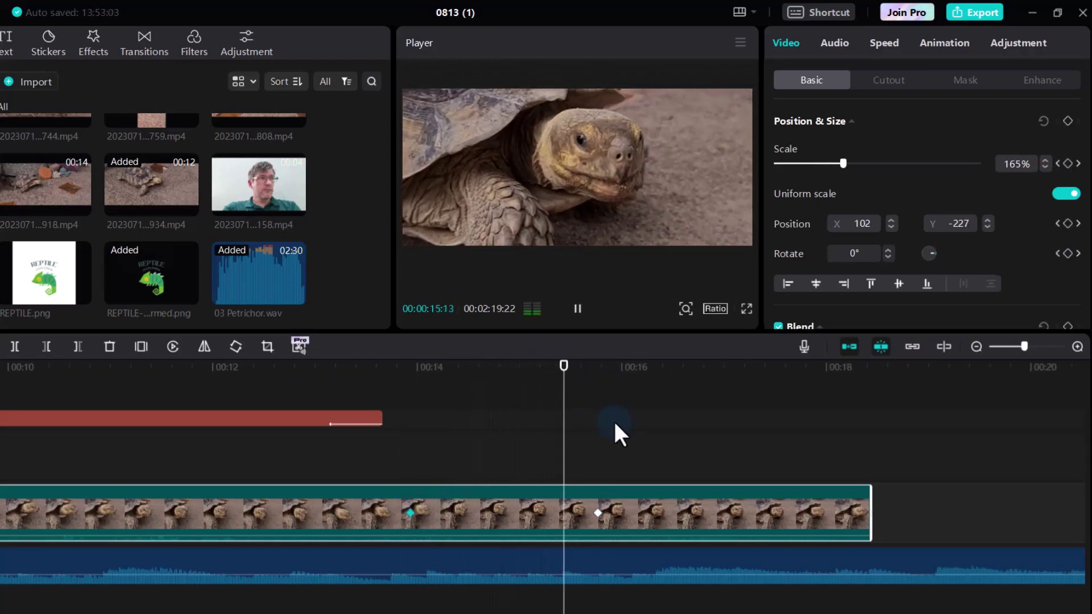
key(space)
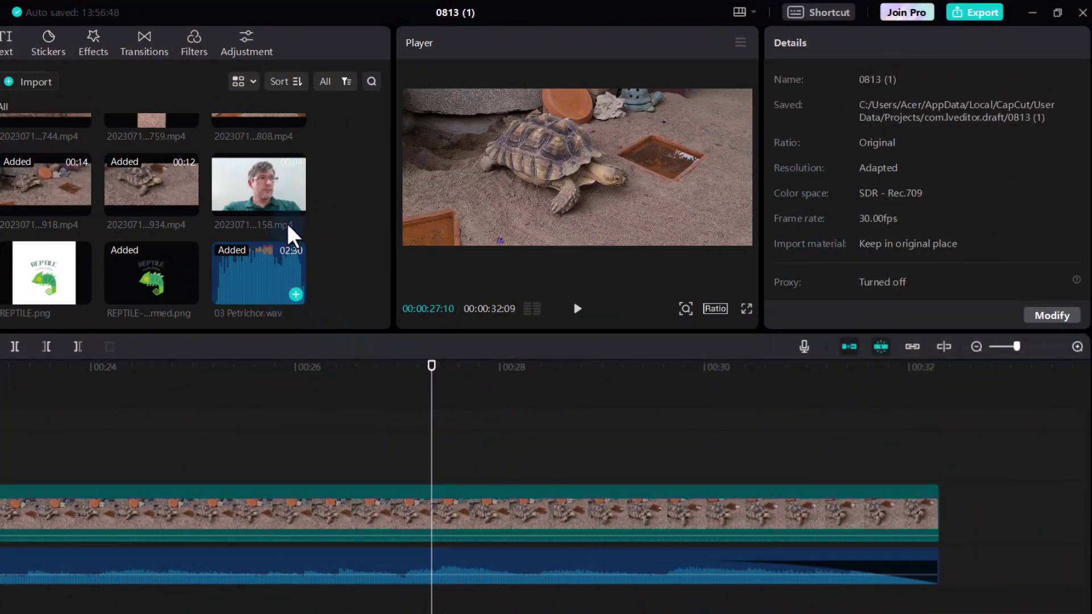
Step: Place the 20230716_154158.mp4 clip on a track above the final tortoise footage, aligned to its end, and preview it
mouse_move(278, 184)
drag(274, 193, 544, 470)
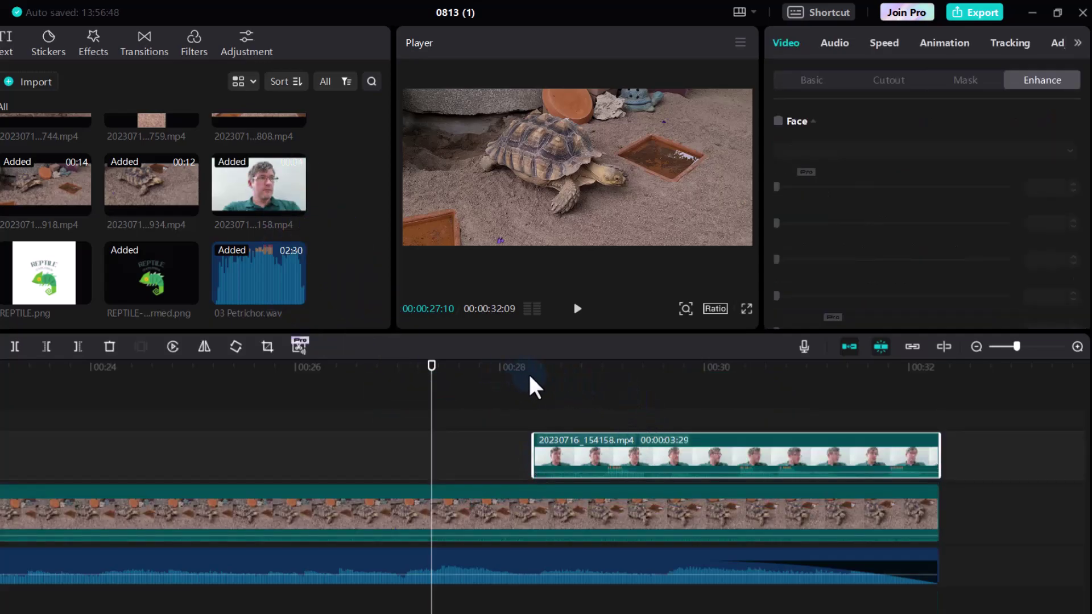
key(space)
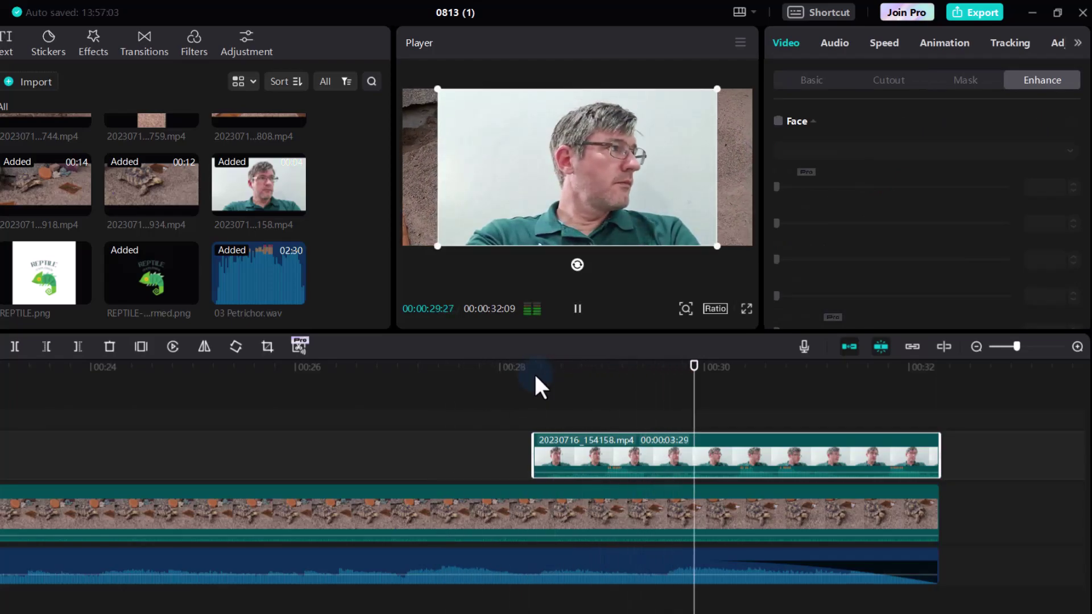
key(space)
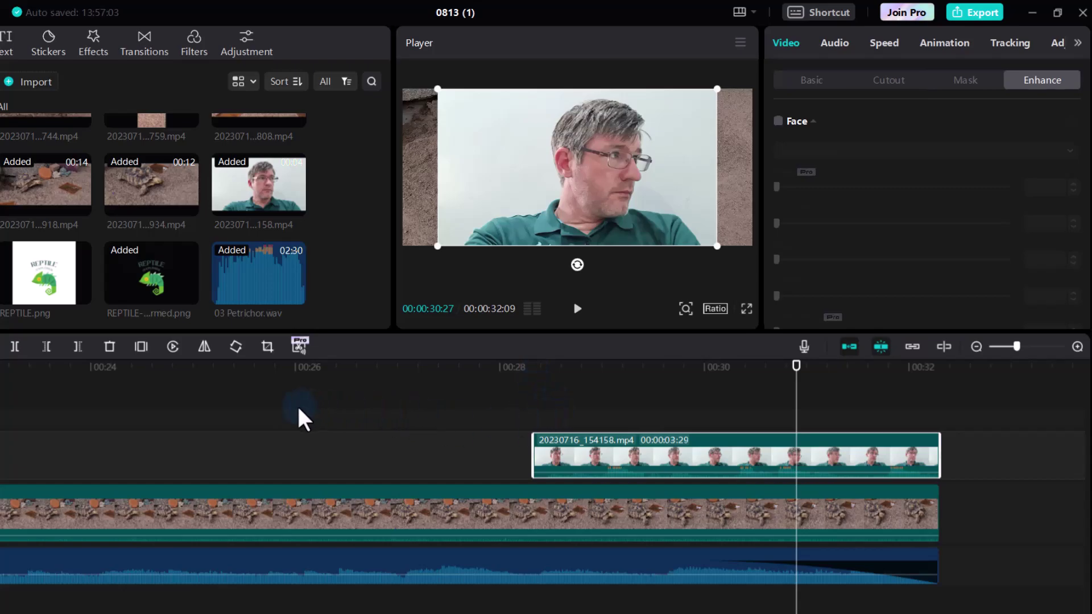
Step: Mirror the 20230716_154158.mp4 overlay clip and play the section back
click(204, 347)
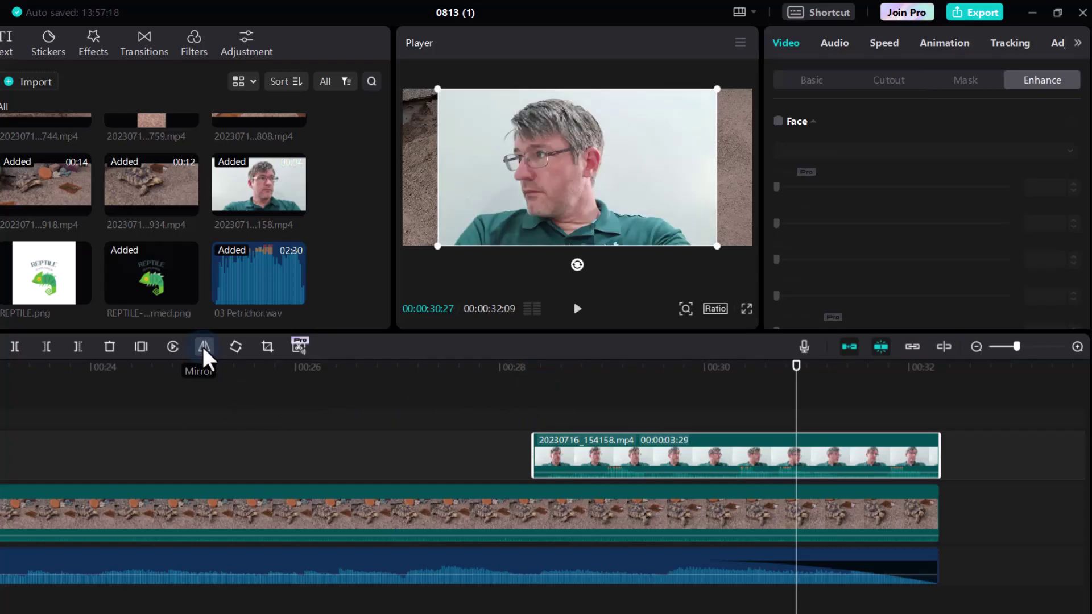
click(513, 378)
key(space)
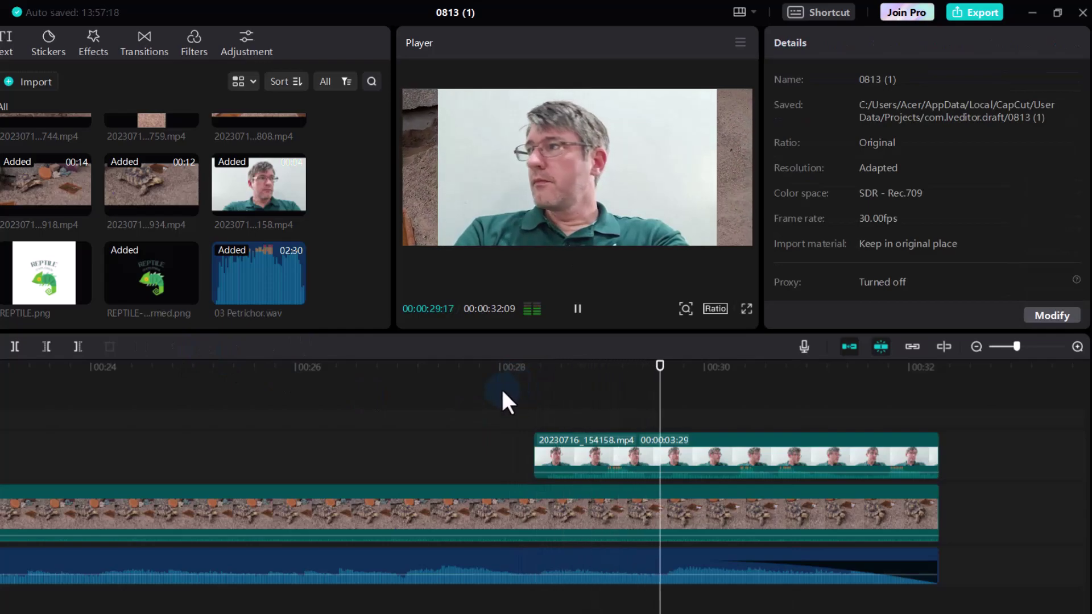
key(space)
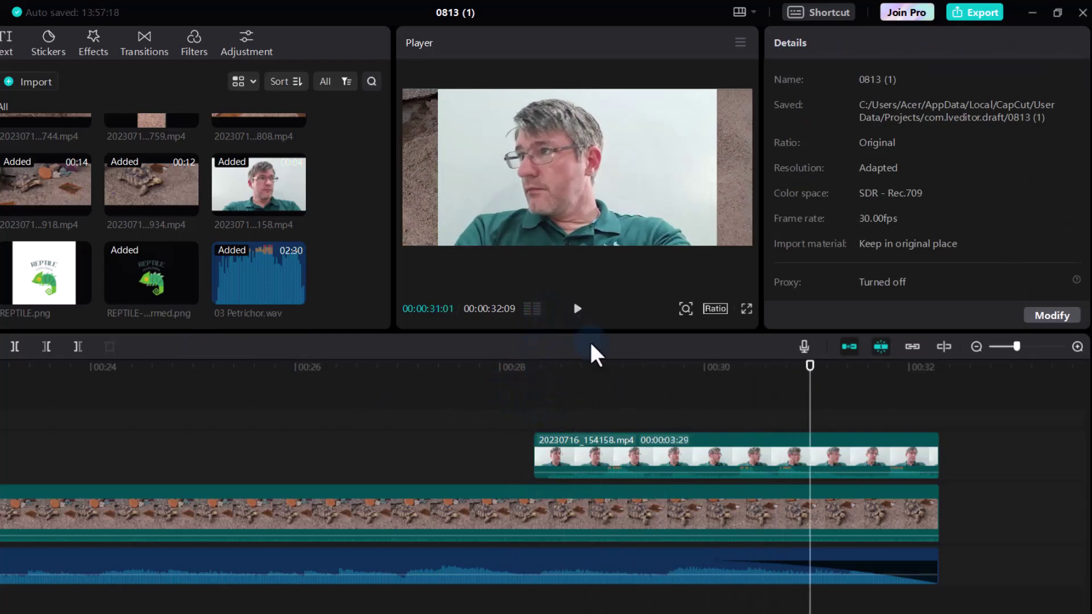
Step: Shrink the overlay clip to 72%, move it to the frame's lower-right corner at X 1352, Y -239, and preview it
click(654, 463)
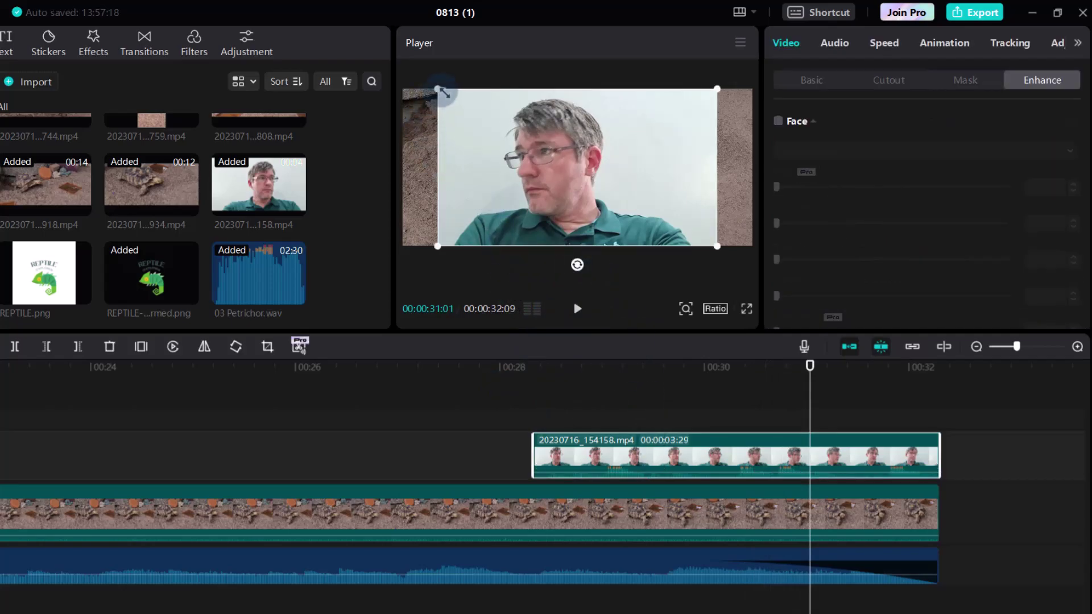
drag(438, 89, 488, 125)
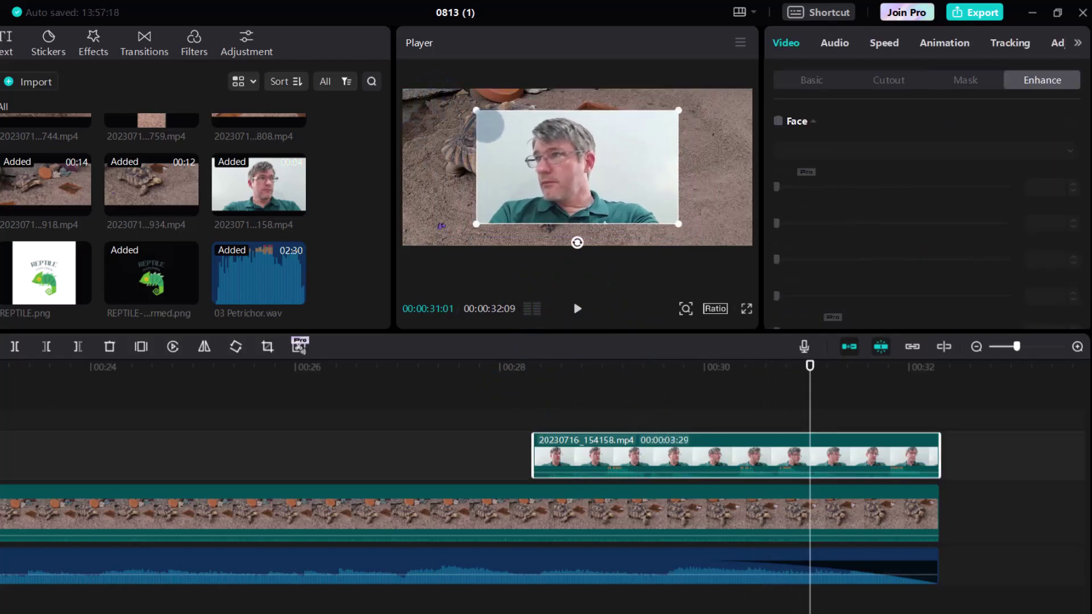
drag(563, 181, 670, 202)
click(514, 398)
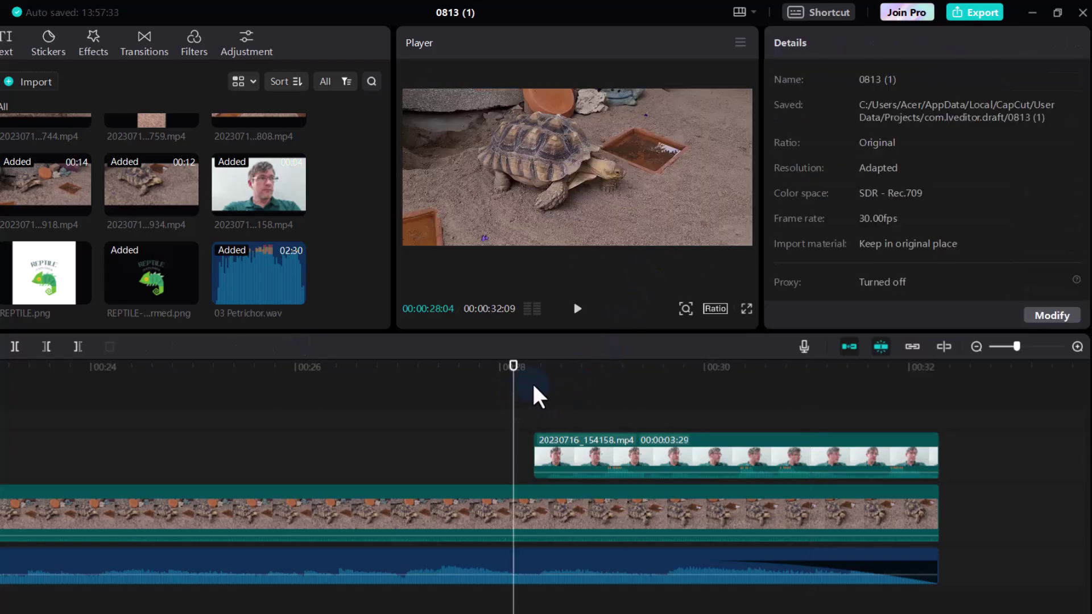
key(space)
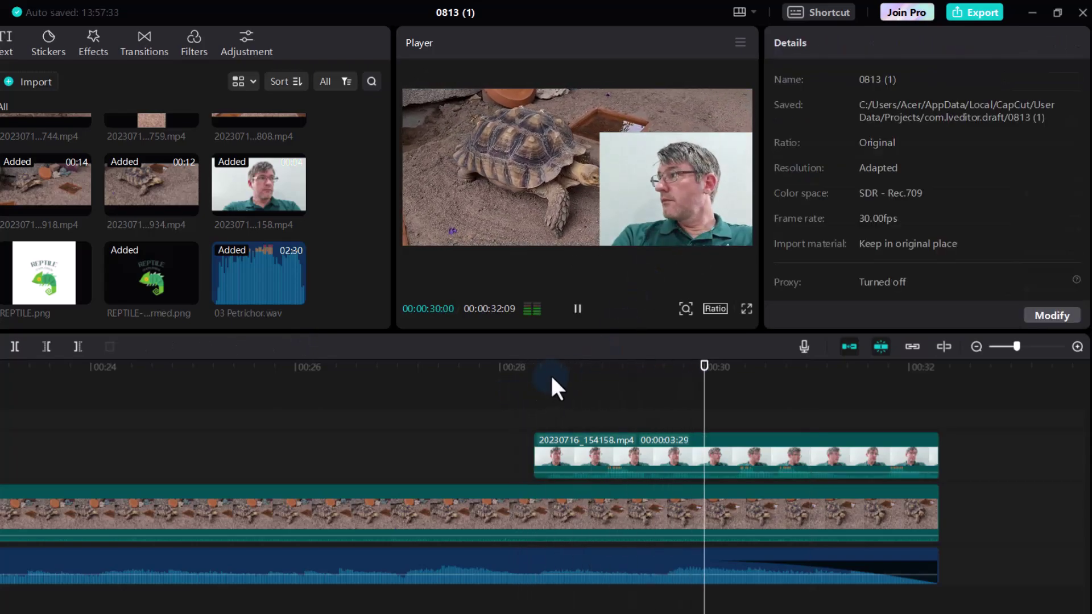
key(space)
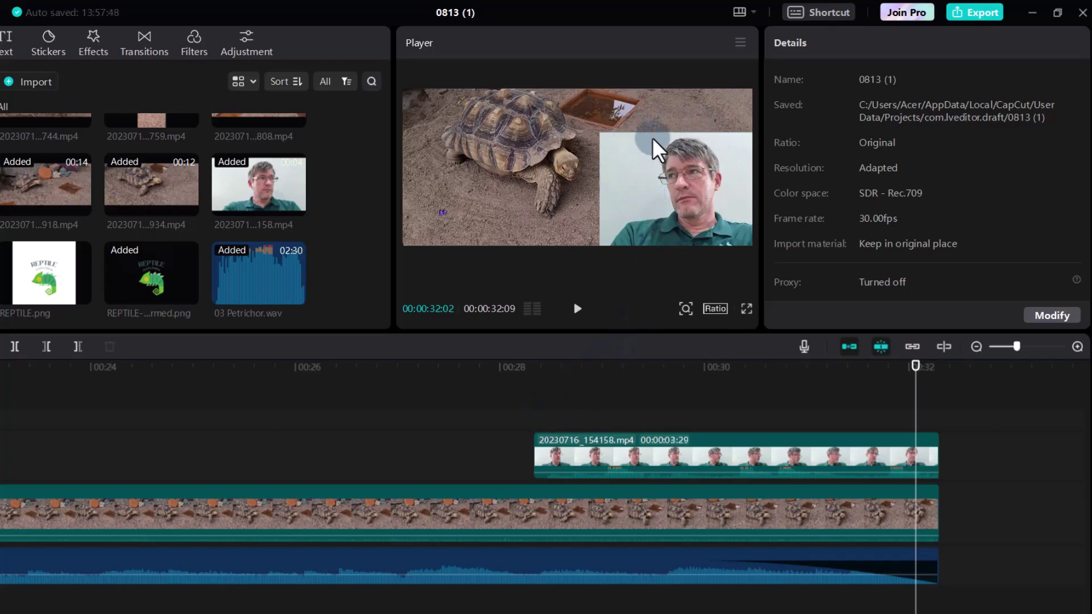
Step: Remove the background of the 20230716_154158.mp4 overlay clip with Auto cutout and play the section back
click(612, 468)
click(806, 85)
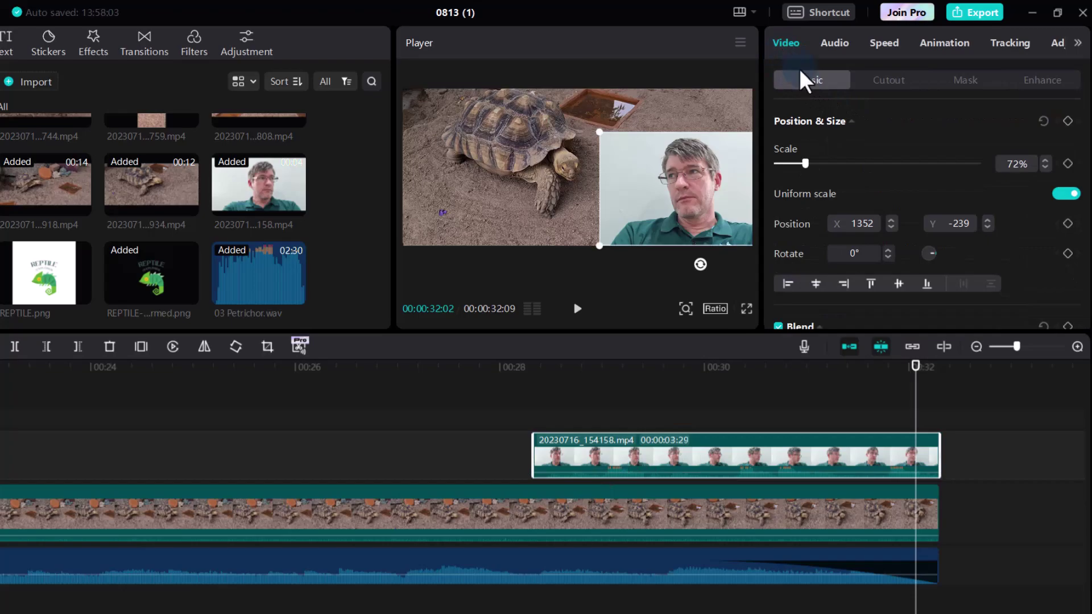
click(903, 83)
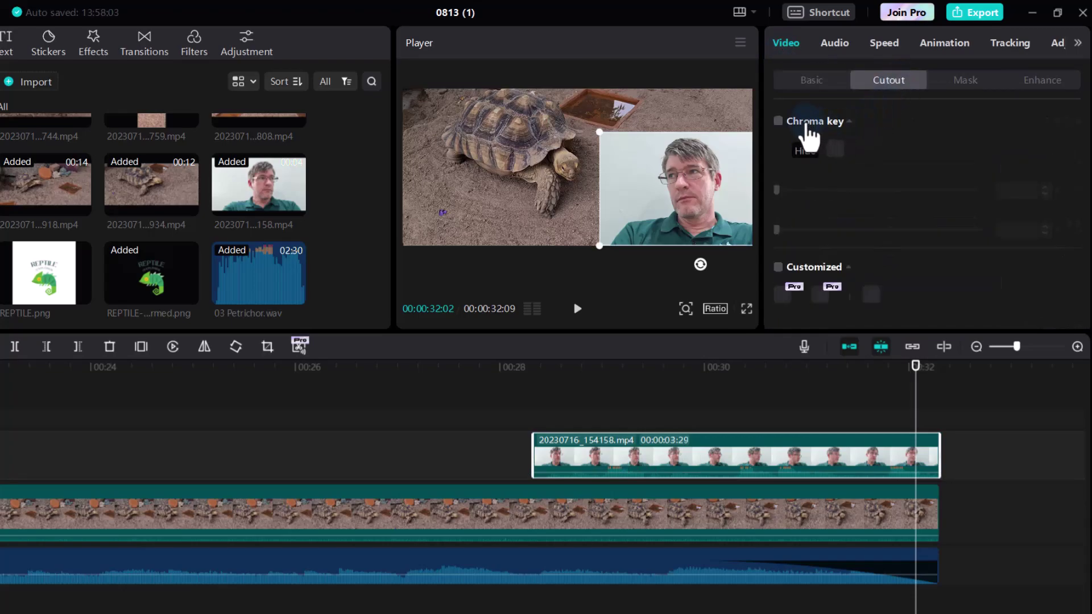
scroll(894, 194, down, 3)
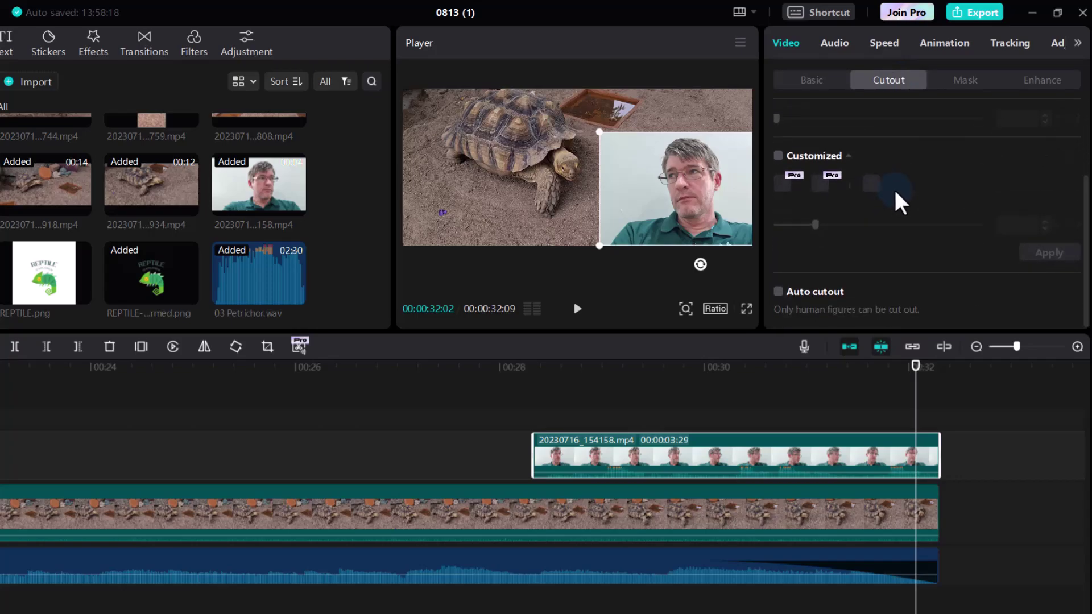
click(777, 294)
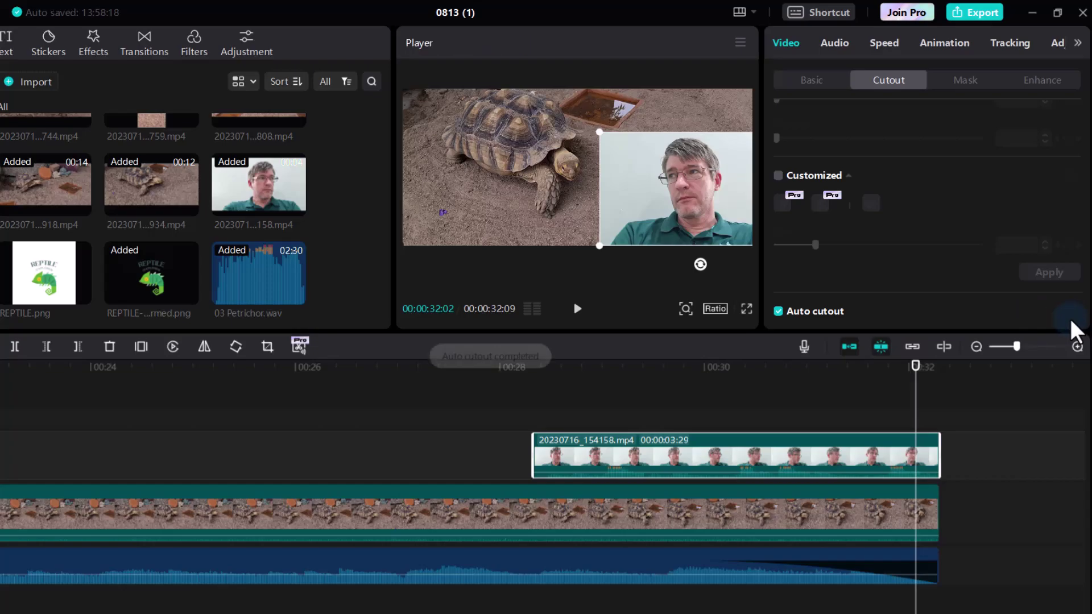
click(512, 367)
key(space)
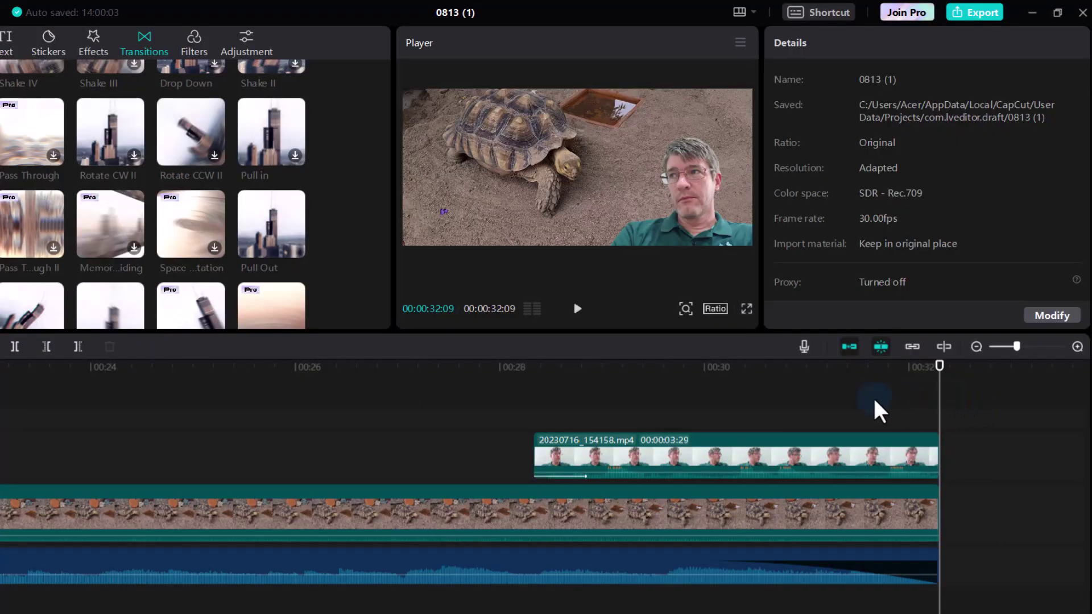
Step: Start exporting the project and set the export destination to the ReptileExplorer folder in Videos
click(467, 437)
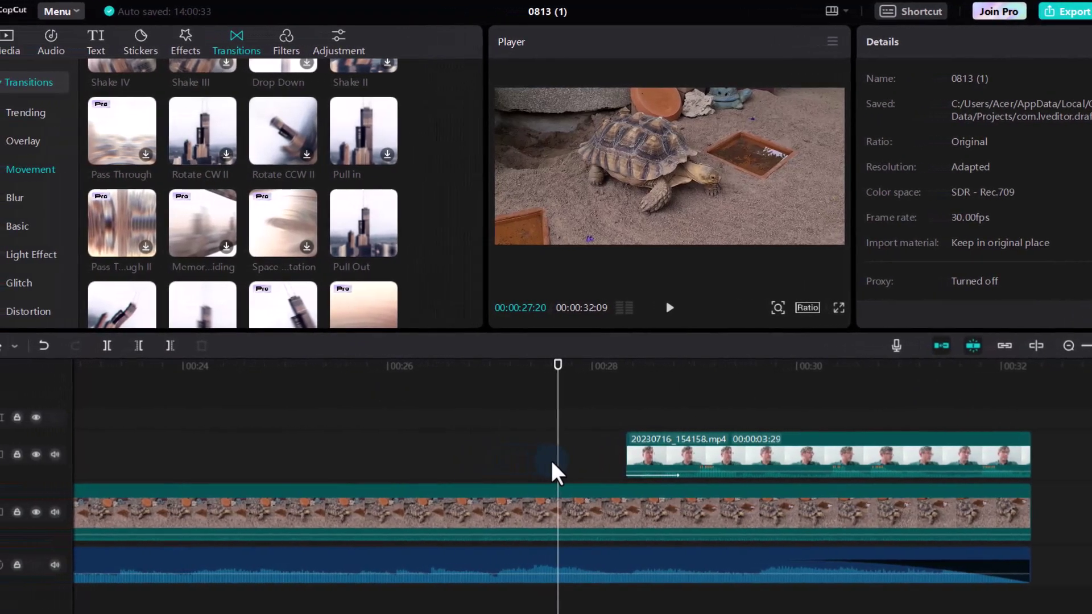
click(82, 11)
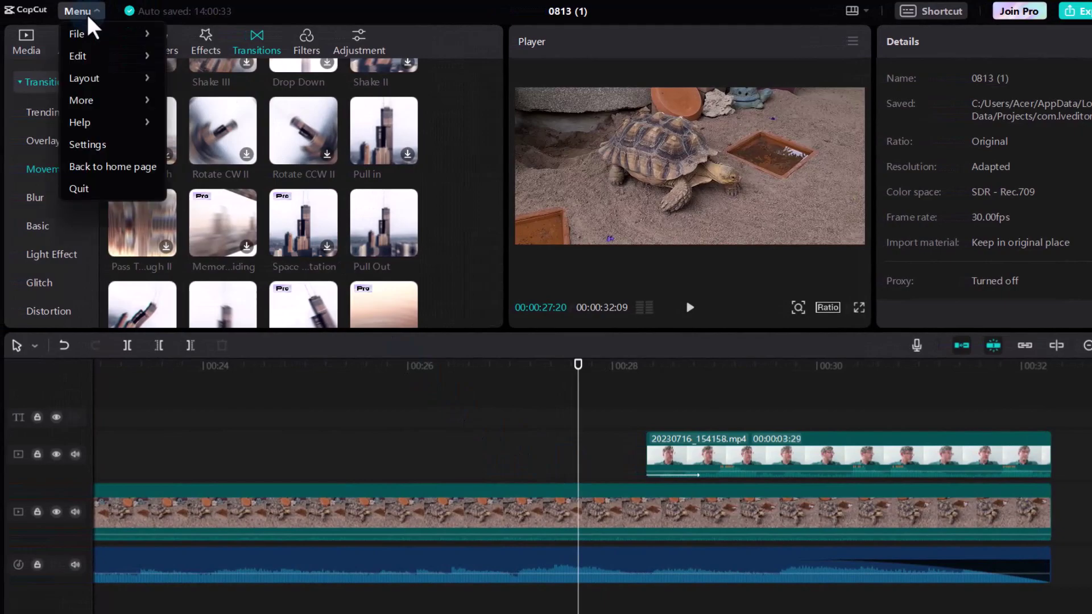
mouse_move(134, 35)
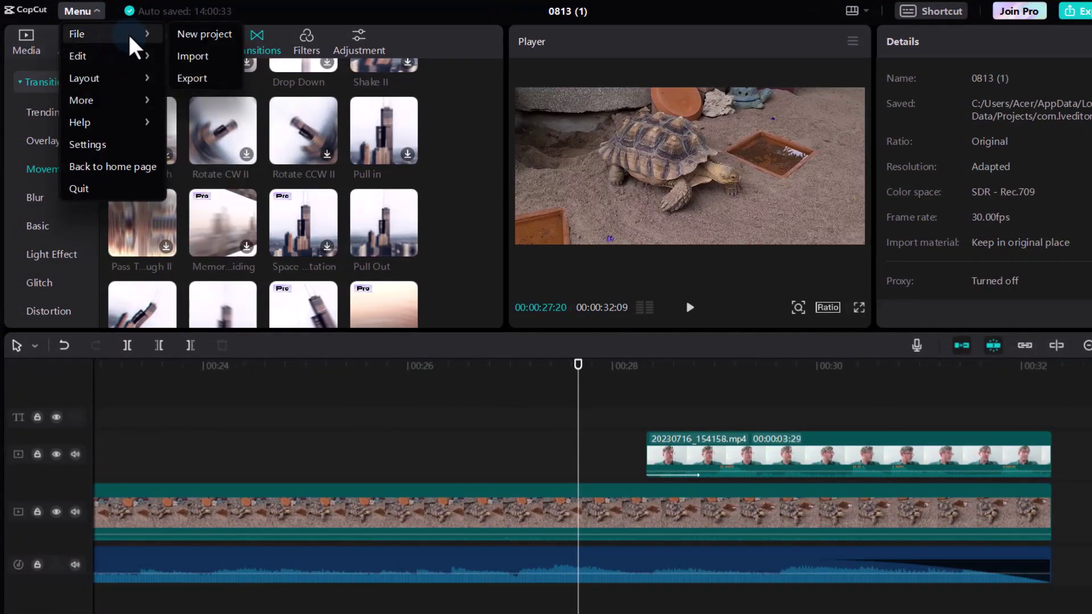
click(221, 78)
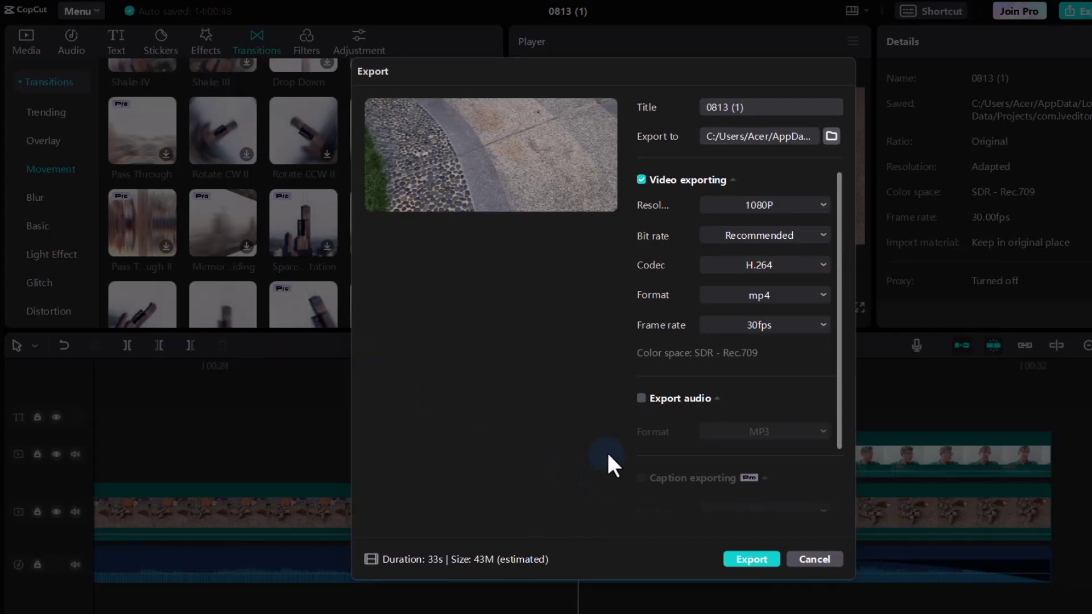
click(831, 136)
click(888, 183)
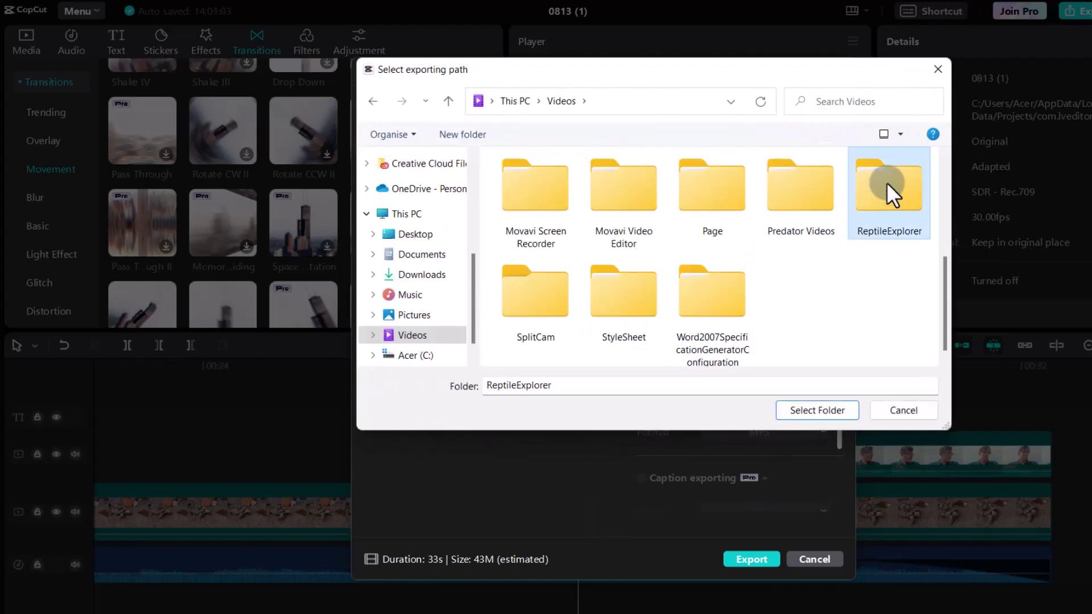
double_click(887, 183)
click(813, 410)
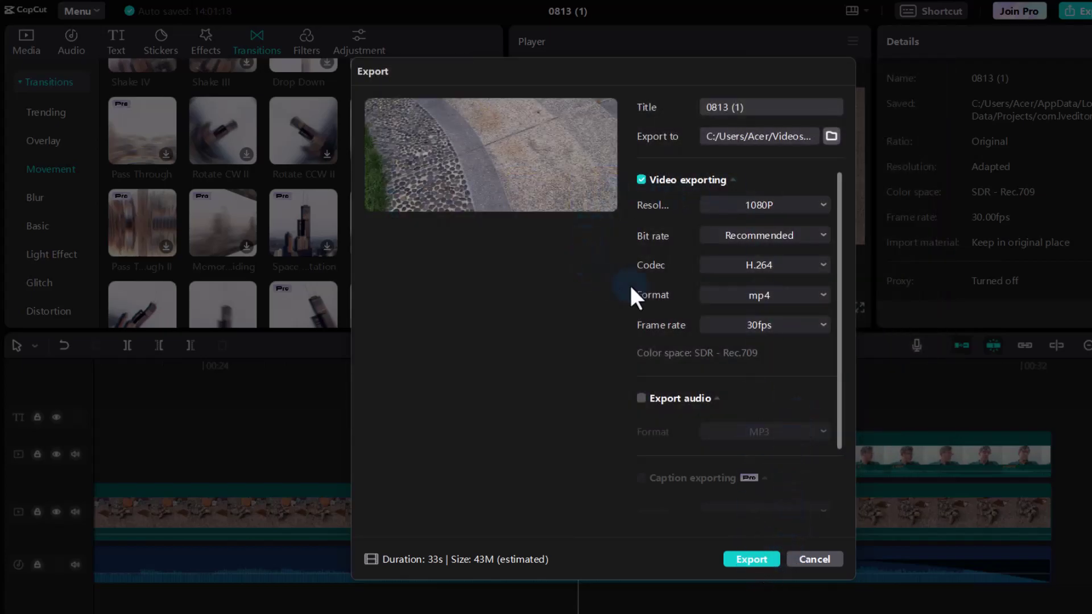
Step: Review the export options, keep 1080P, H.264, mp4 and 30fps, and export the video
click(787, 207)
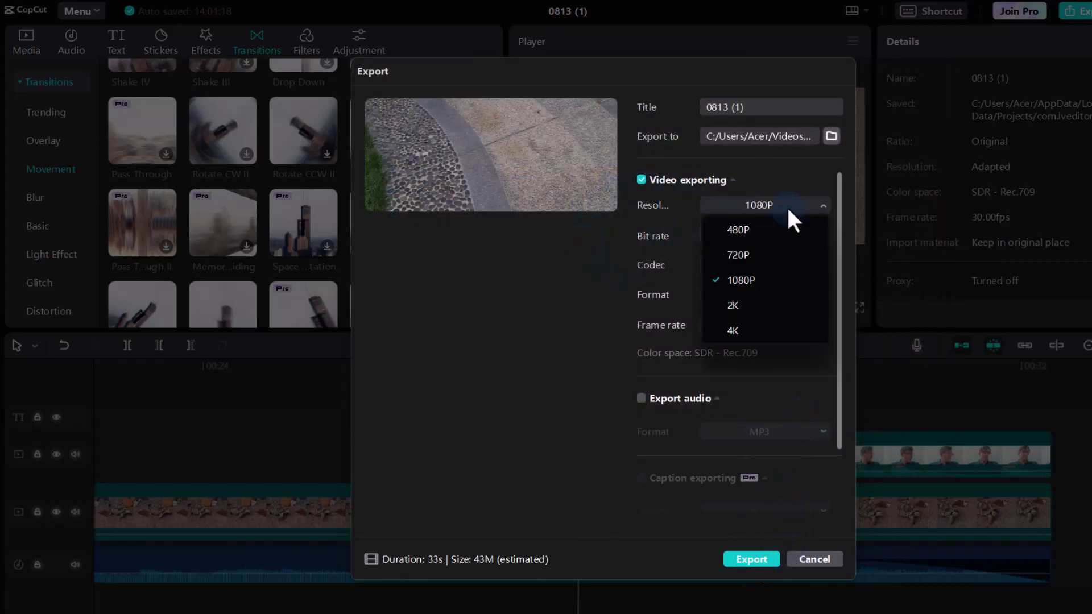
click(602, 251)
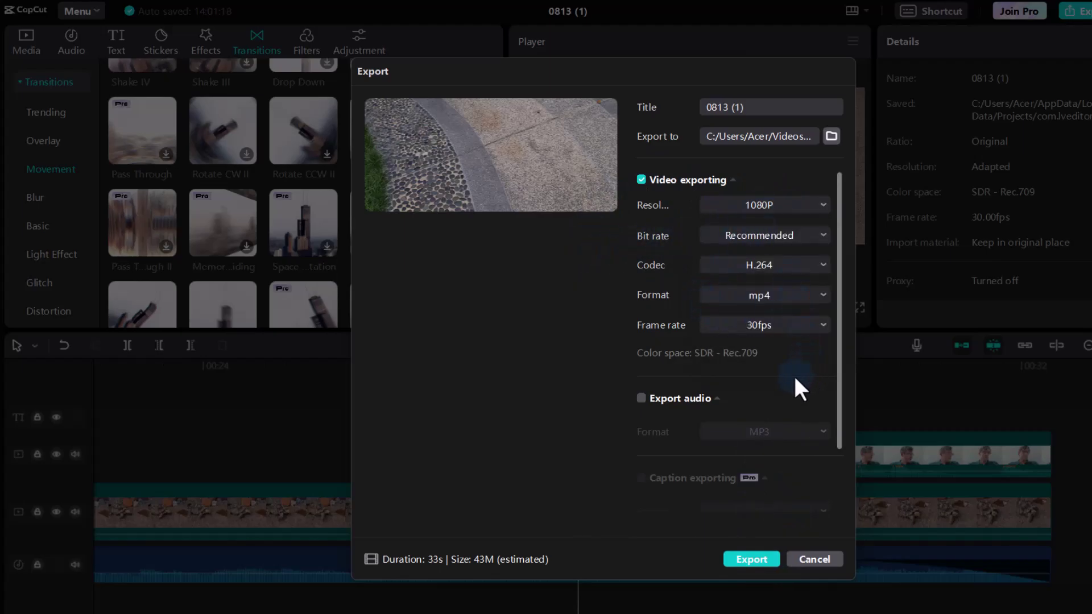
scroll(810, 378, down, 2)
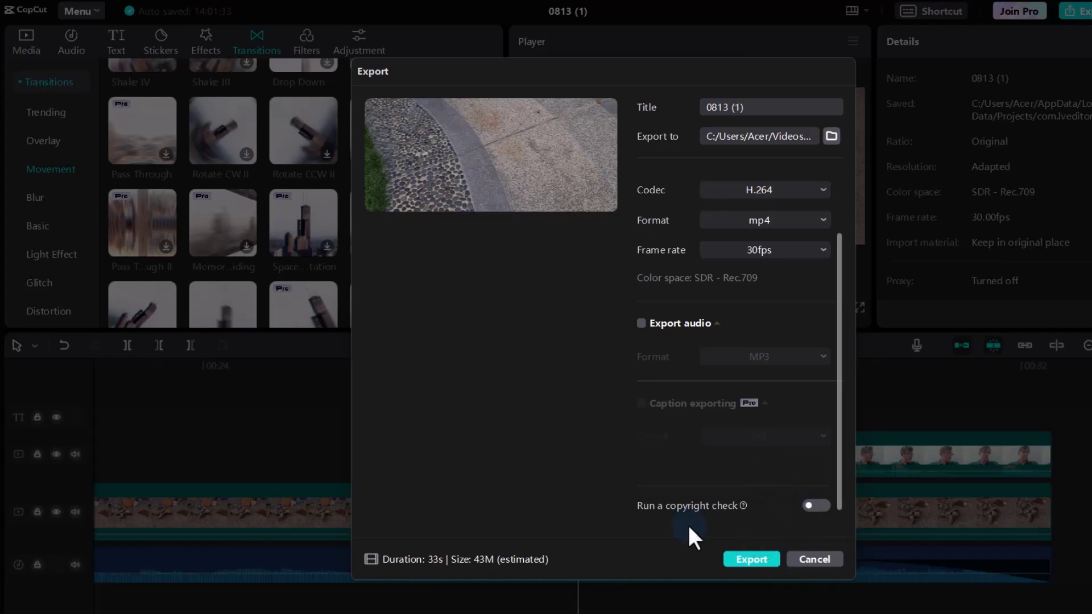
click(754, 558)
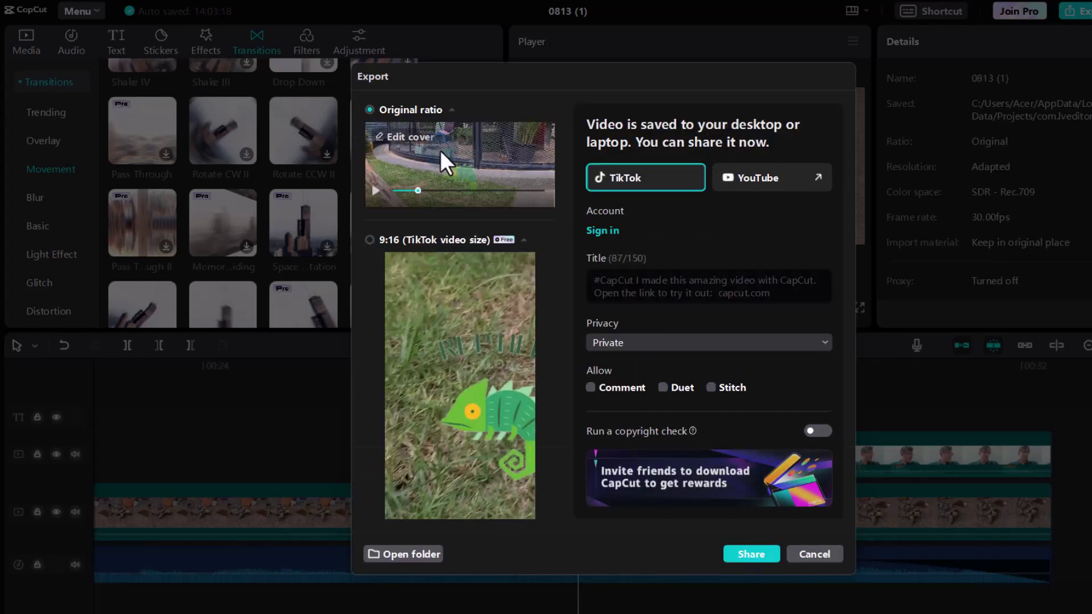
Step: Preview the 9:16 version, pick the tortoise head close-up as the original-ratio cover frame, and open it for cover design
click(394, 502)
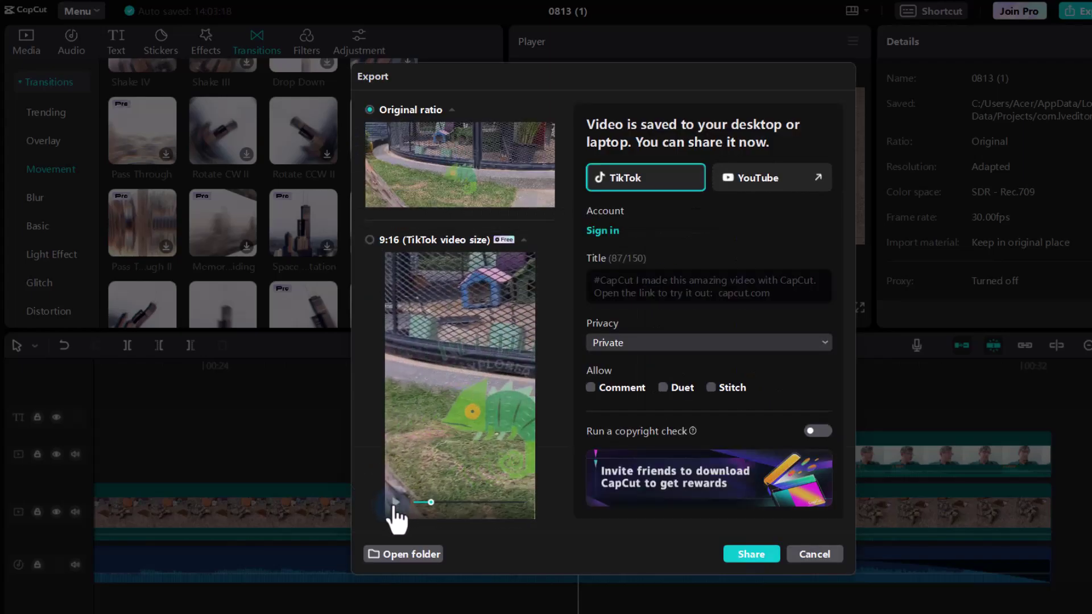
click(396, 503)
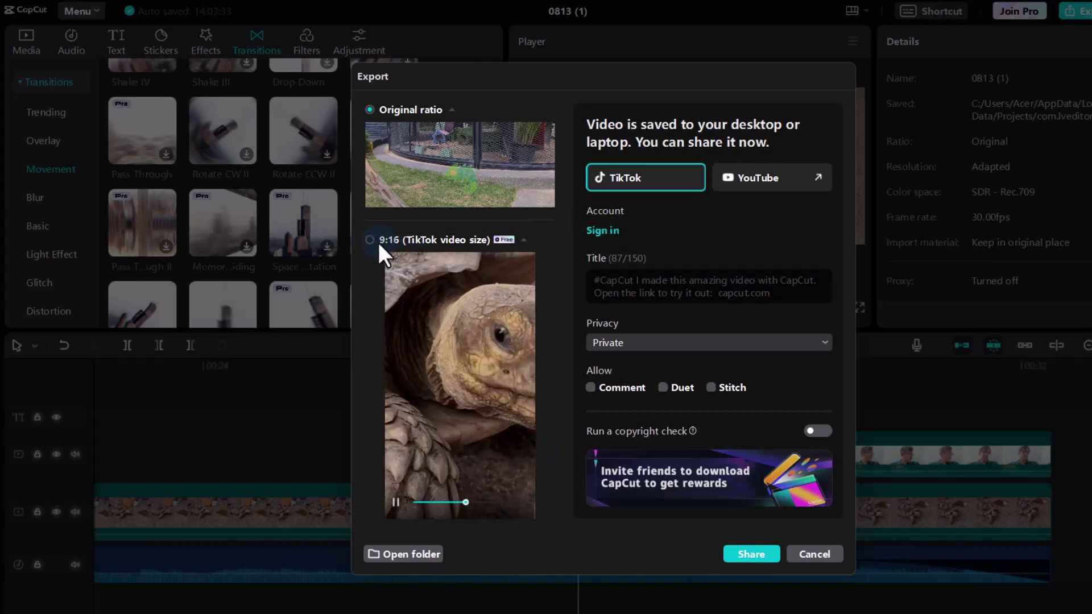
click(405, 139)
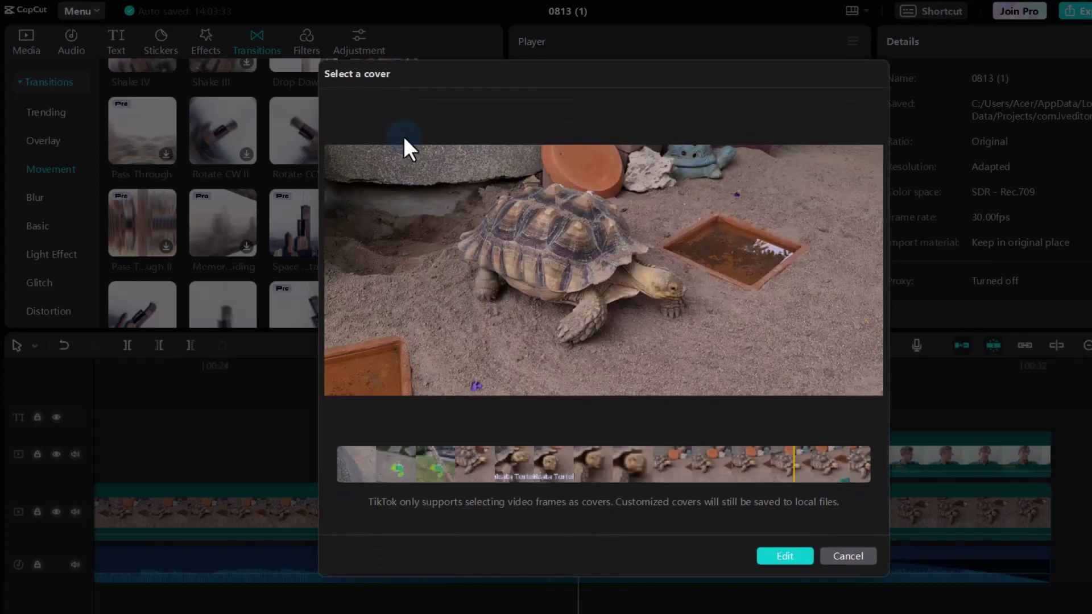
drag(714, 471, 603, 473)
click(616, 465)
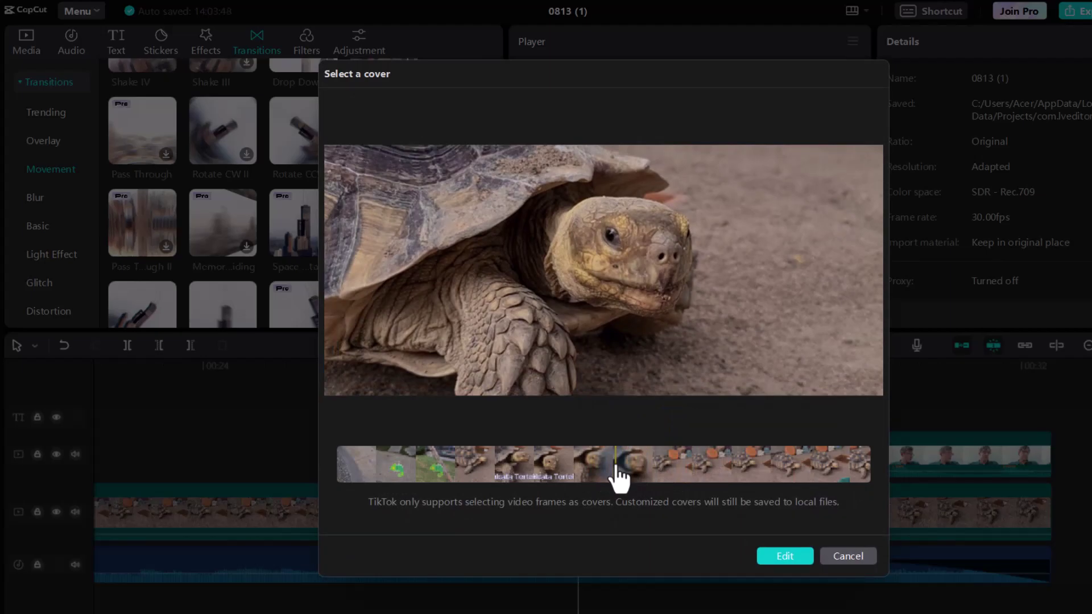
click(784, 556)
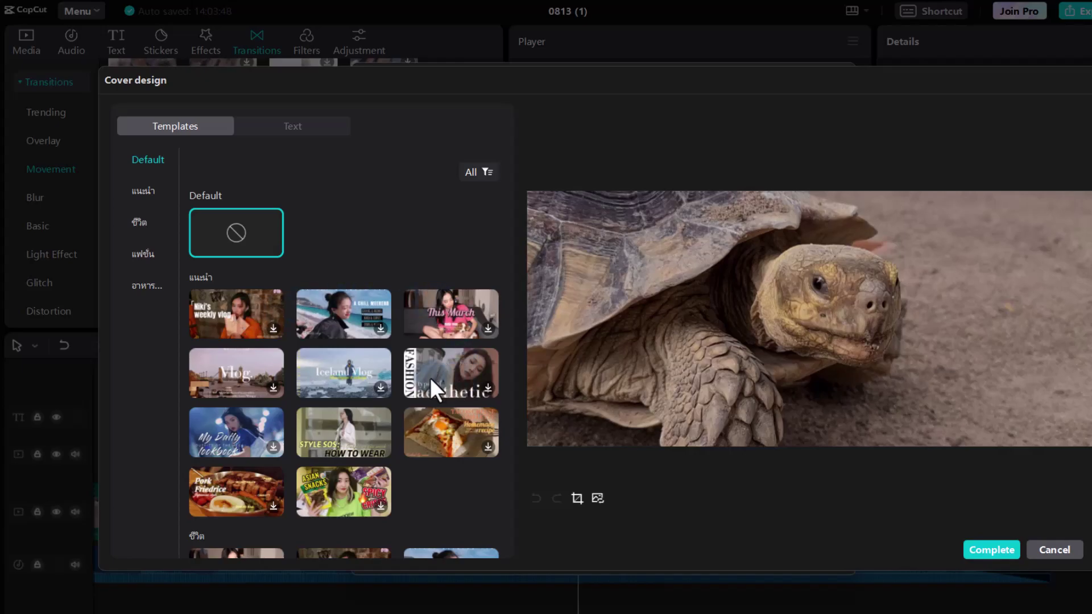
Step: Try the aesthetic and Iceland Vlog cover templates, and apply the Homemade recipe template instead
click(430, 377)
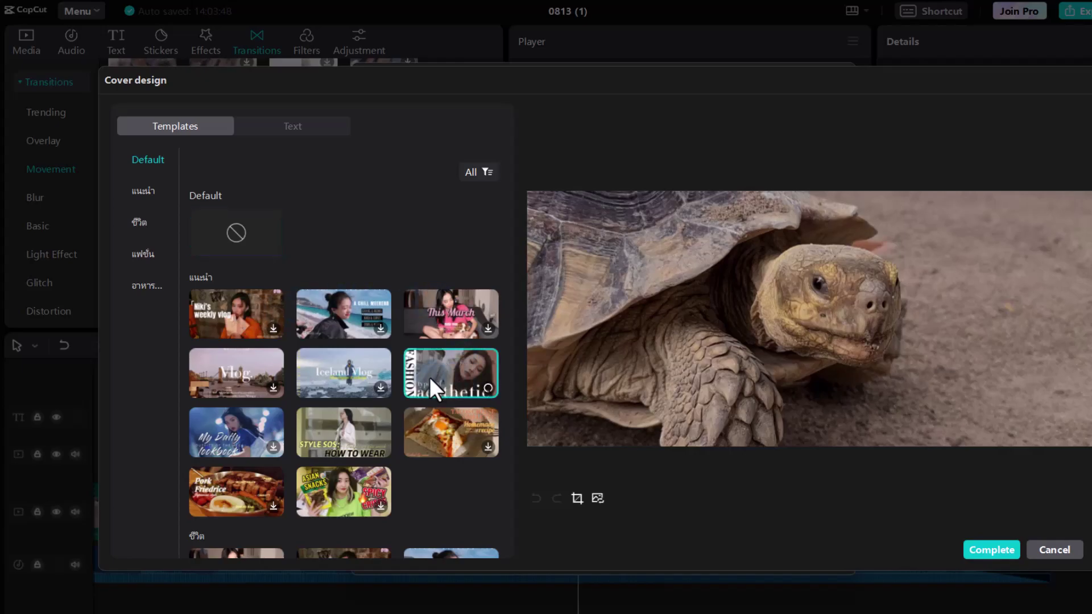
click(334, 366)
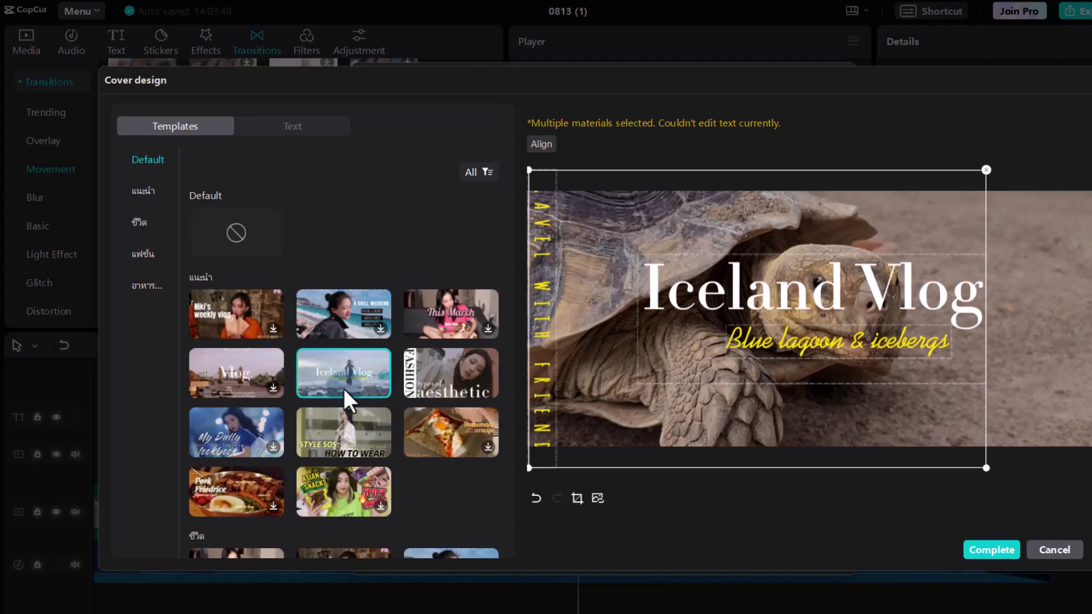
click(444, 426)
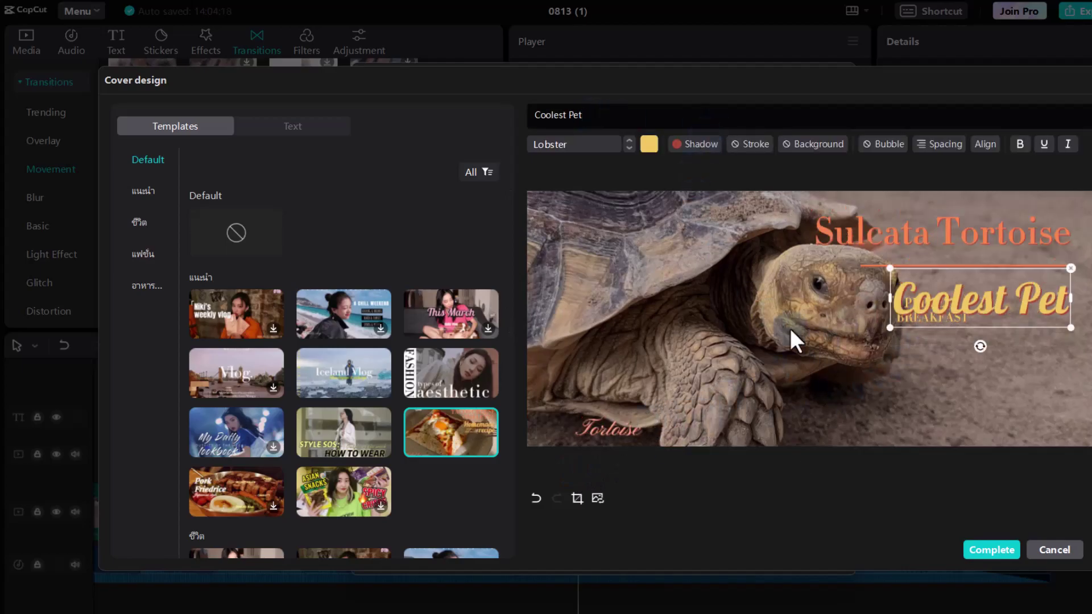
Step: Delete the leftover BREAKFAST text behind the Coolest Pet title on the cover
click(942, 343)
click(964, 302)
mouse_move(964, 302)
mouse_down()
mouse_move(952, 364)
mouse_move(978, 283)
mouse_move(978, 298)
mouse_up()
click(947, 299)
key(Delete)
click(915, 477)
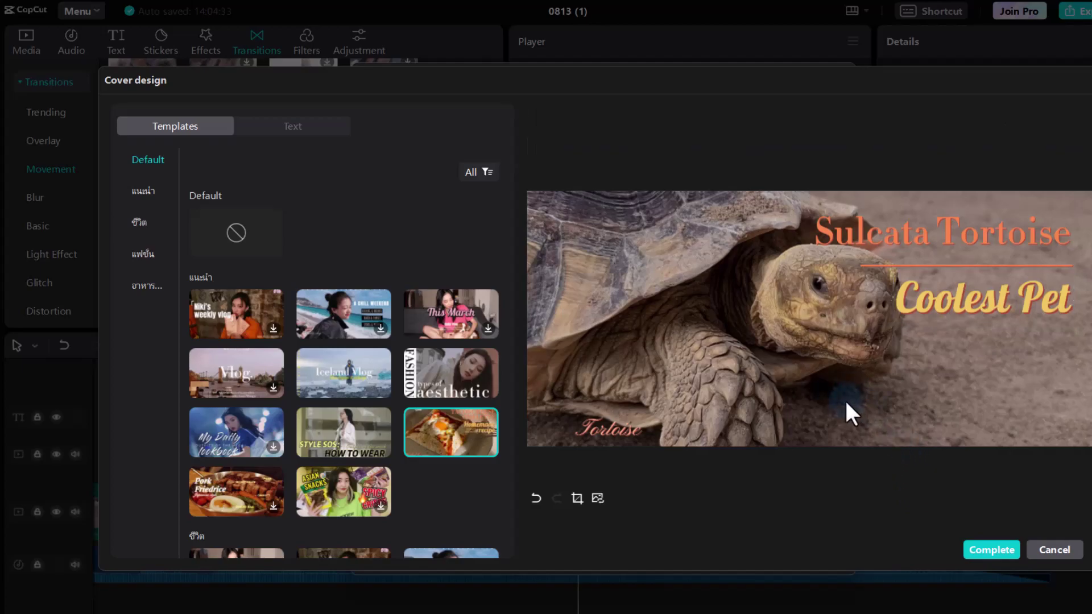